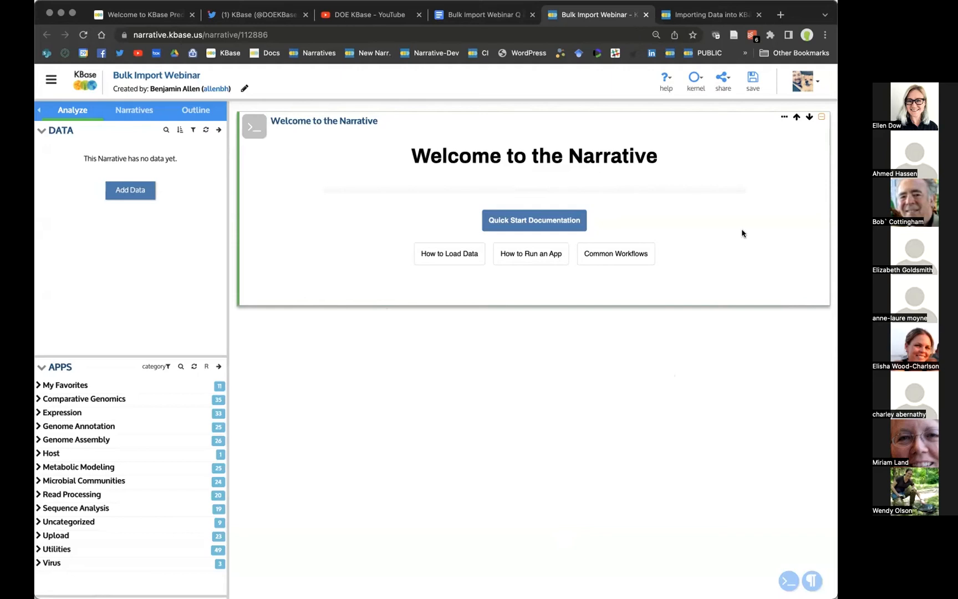
Step: Read the Importing Data into KBase Narratives guide, covering staging area uploads, reads upload information and adding public data
{"action": "left_click", "coordinate": [694, 19]}
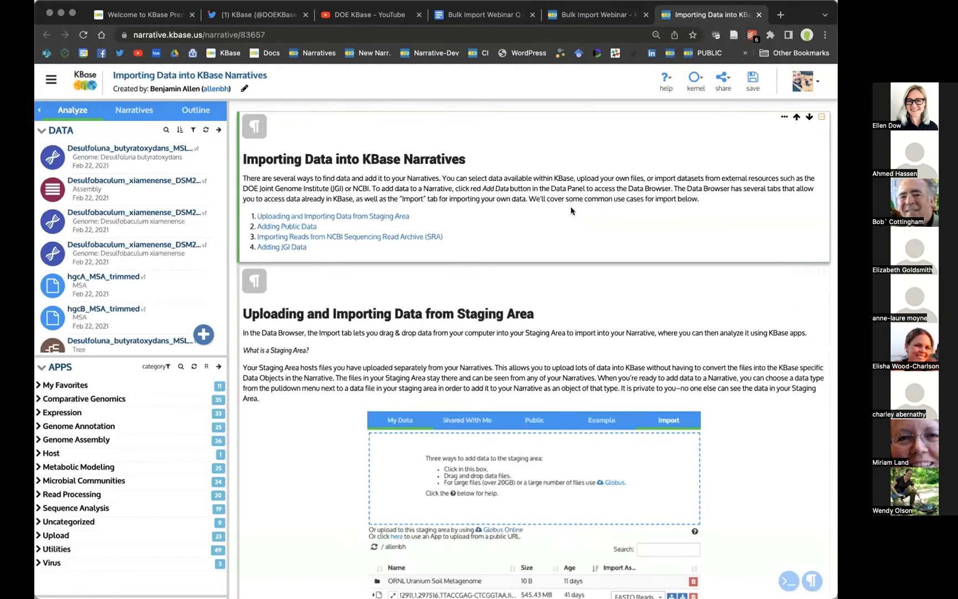
{"action": "scroll", "coordinate": [571, 211], "scroll_direction": "down", "scroll_amount": 5}
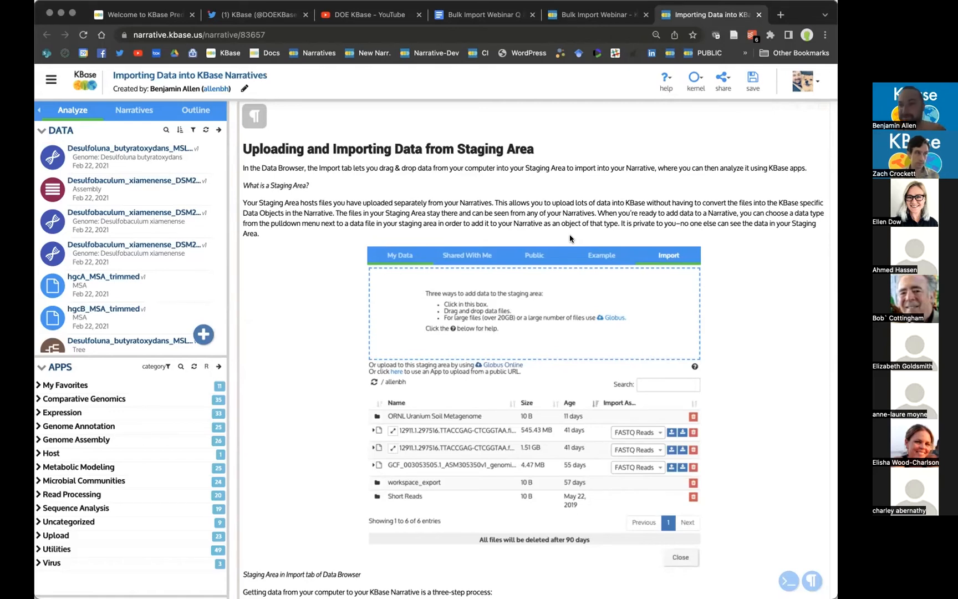
{"action": "scroll", "coordinate": [570, 235], "scroll_direction": "down", "scroll_amount": 8}
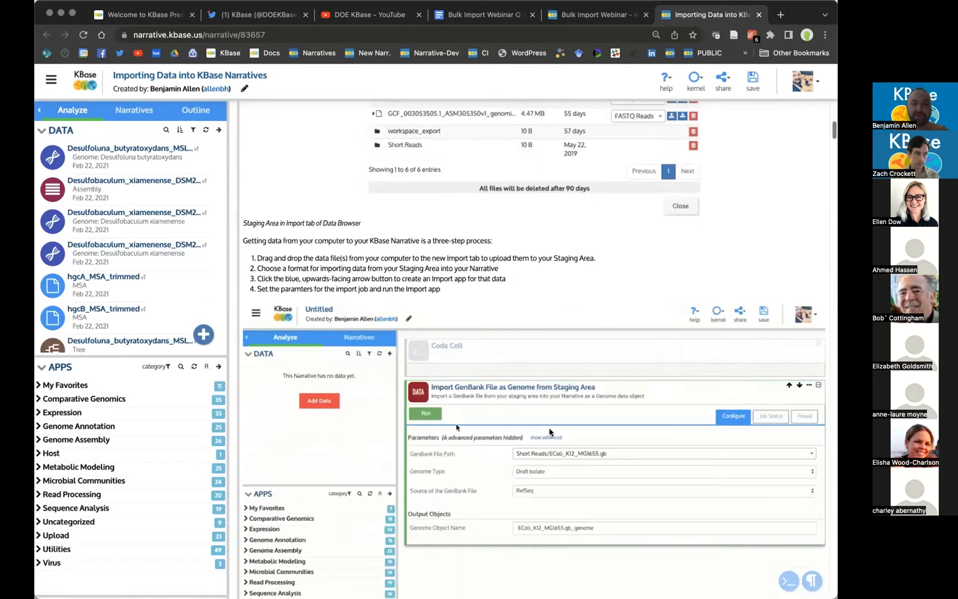
{"action": "scroll", "coordinate": [550, 431], "scroll_direction": "down", "scroll_amount": 3}
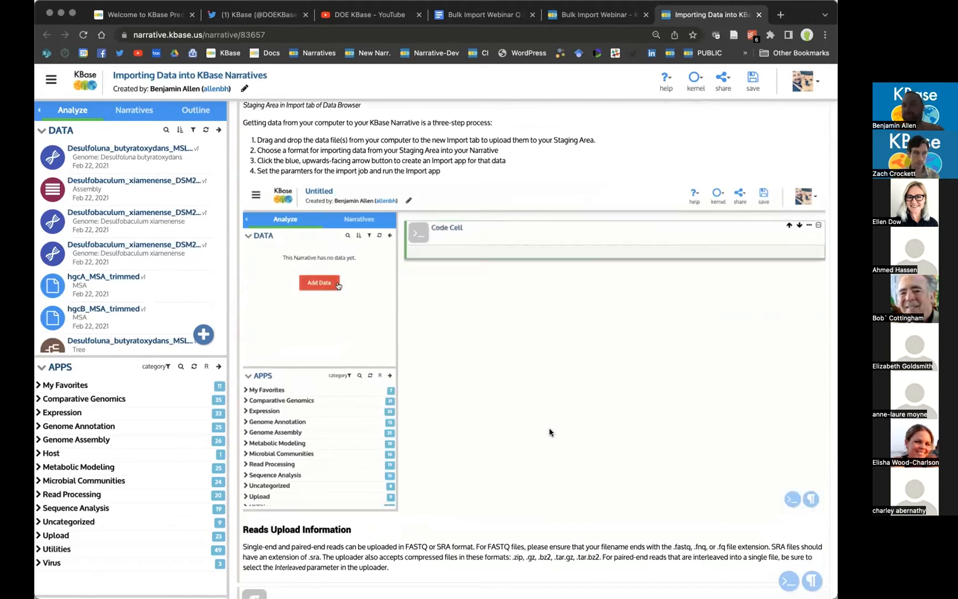
{"action": "right_click", "coordinate": [549, 428]}
{"action": "left_click", "coordinate": [452, 478]}
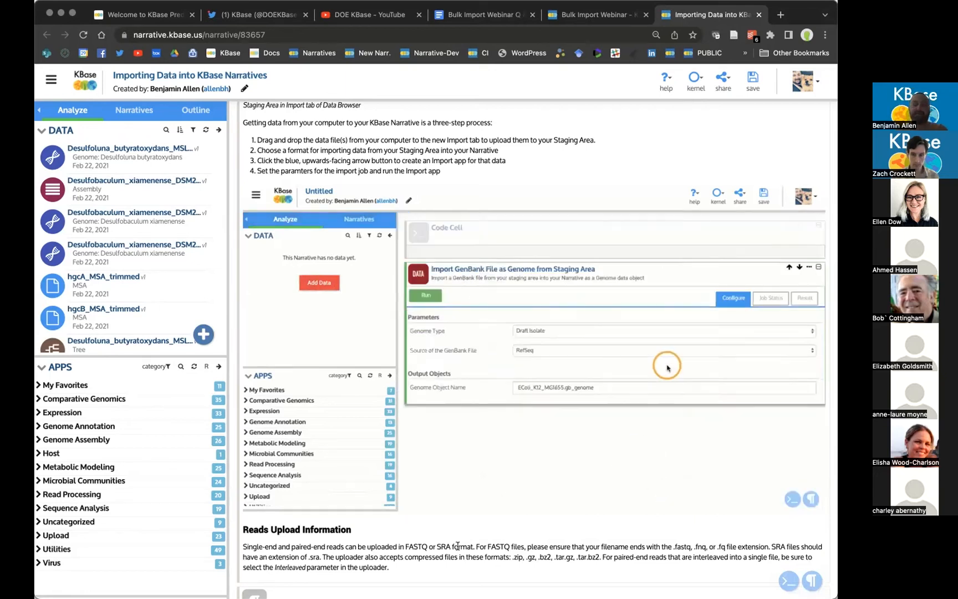
{"action": "scroll", "coordinate": [458, 546], "scroll_direction": "down", "scroll_amount": 3}
{"action": "scroll", "coordinate": [458, 546], "scroll_direction": "down", "scroll_amount": 1}
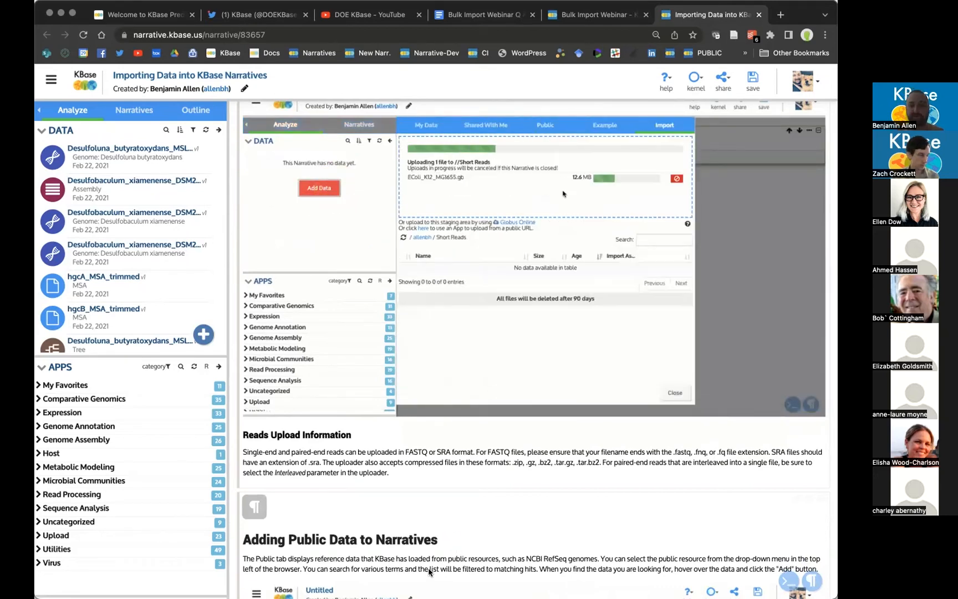
{"action": "scroll", "coordinate": [451, 460], "scroll_direction": "down", "scroll_amount": 6}
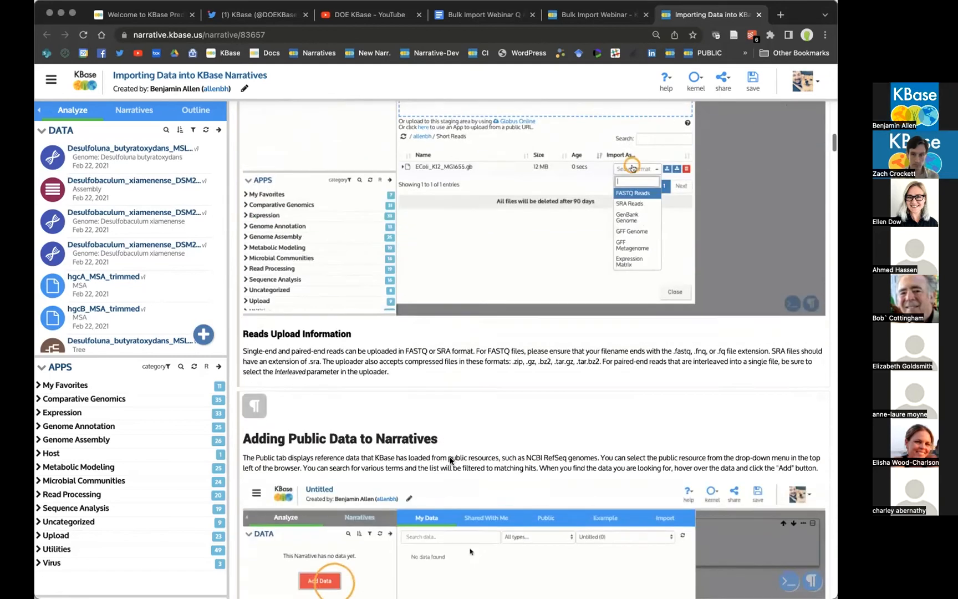
{"action": "scroll", "coordinate": [451, 460], "scroll_direction": "down", "scroll_amount": 1}
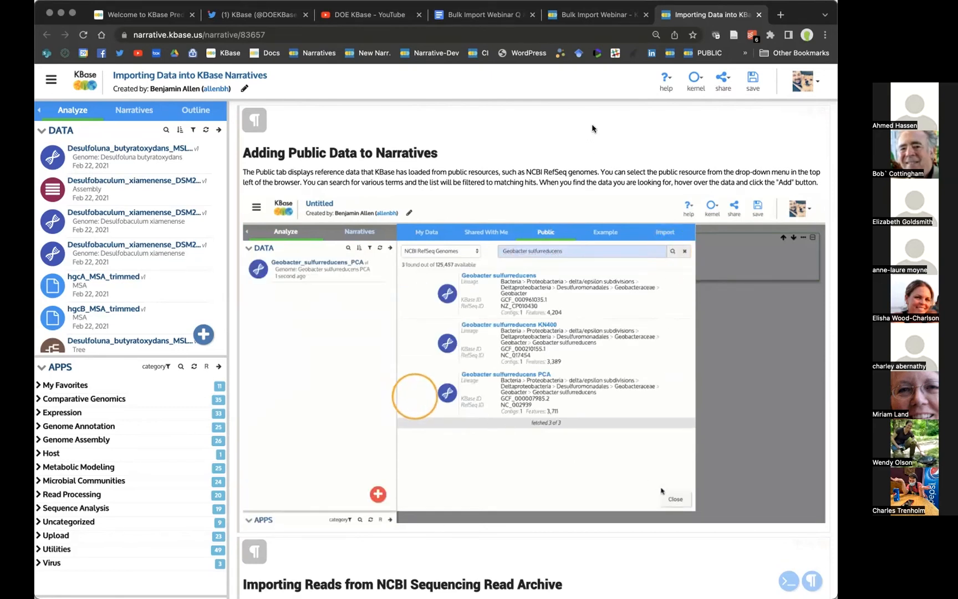
Step: Return to the Bulk Import Webinar narrative and look through the import apps in the Upload category
{"action": "left_click", "coordinate": [602, 16]}
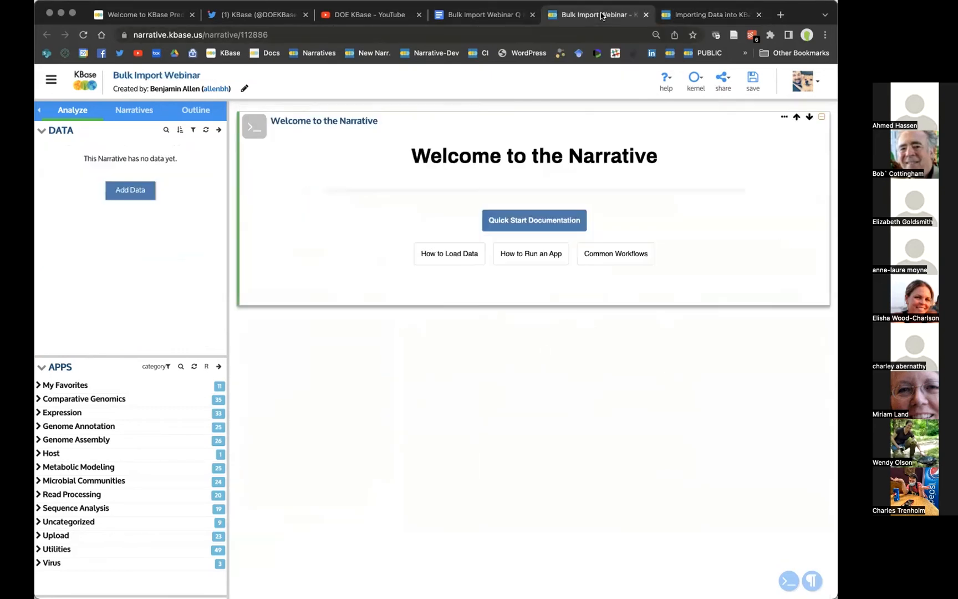
{"action": "left_click", "coordinate": [68, 535]}
{"action": "scroll", "coordinate": [75, 471], "scroll_direction": "down", "scroll_amount": 5}
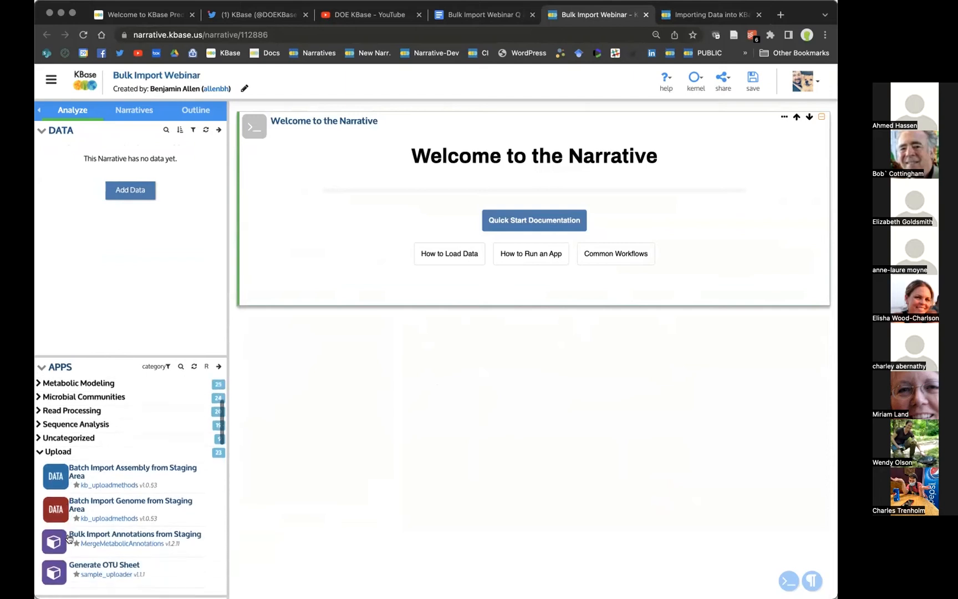
{"action": "scroll", "coordinate": [75, 410], "scroll_direction": "down", "scroll_amount": 2}
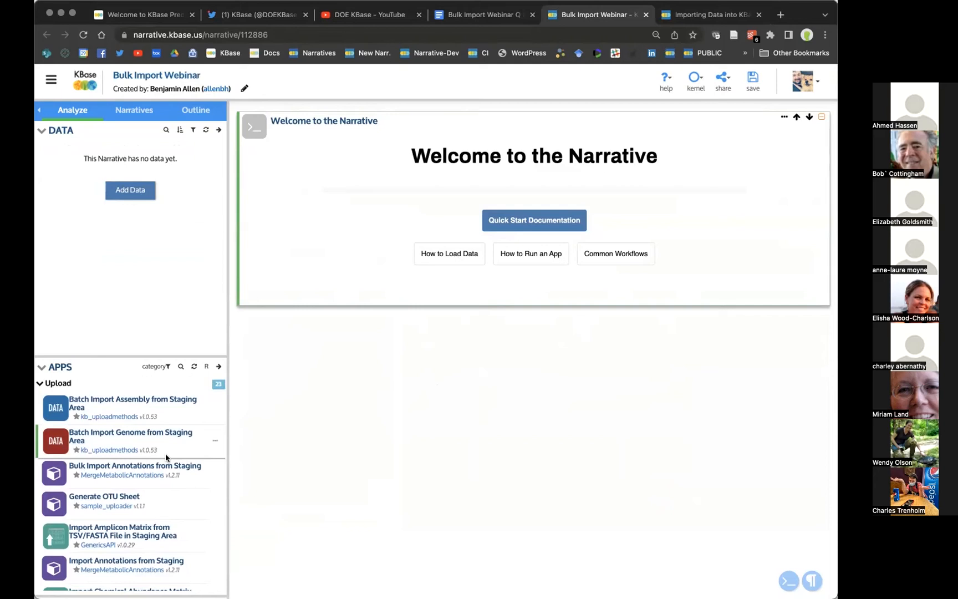
{"action": "scroll", "coordinate": [165, 458], "scroll_direction": "down", "scroll_amount": 8}
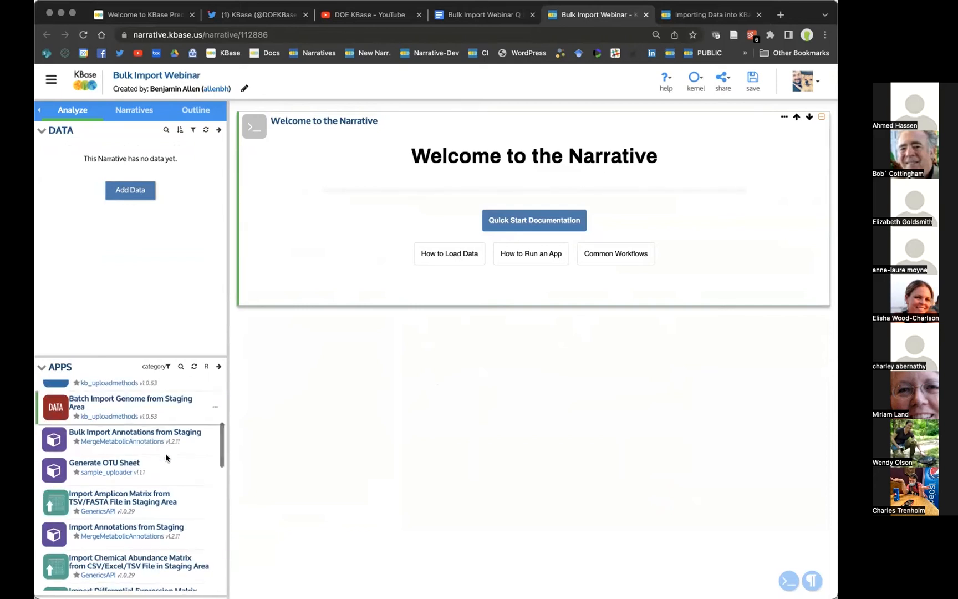
{"action": "scroll", "coordinate": [166, 457], "scroll_direction": "down", "scroll_amount": 5}
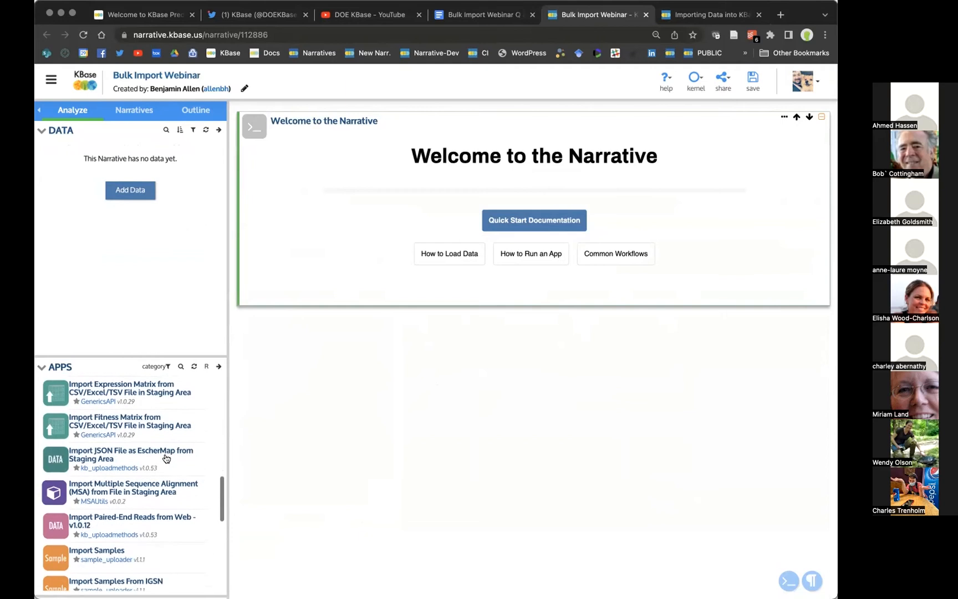
{"action": "scroll", "coordinate": [166, 457], "scroll_direction": "down", "scroll_amount": 4}
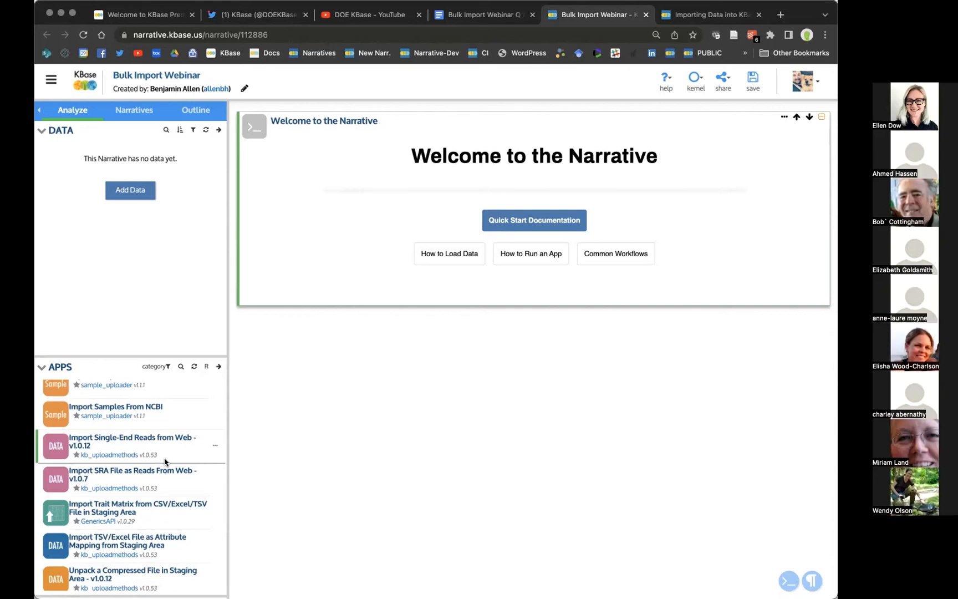
{"action": "scroll", "coordinate": [164, 461], "scroll_direction": "down", "scroll_amount": 2}
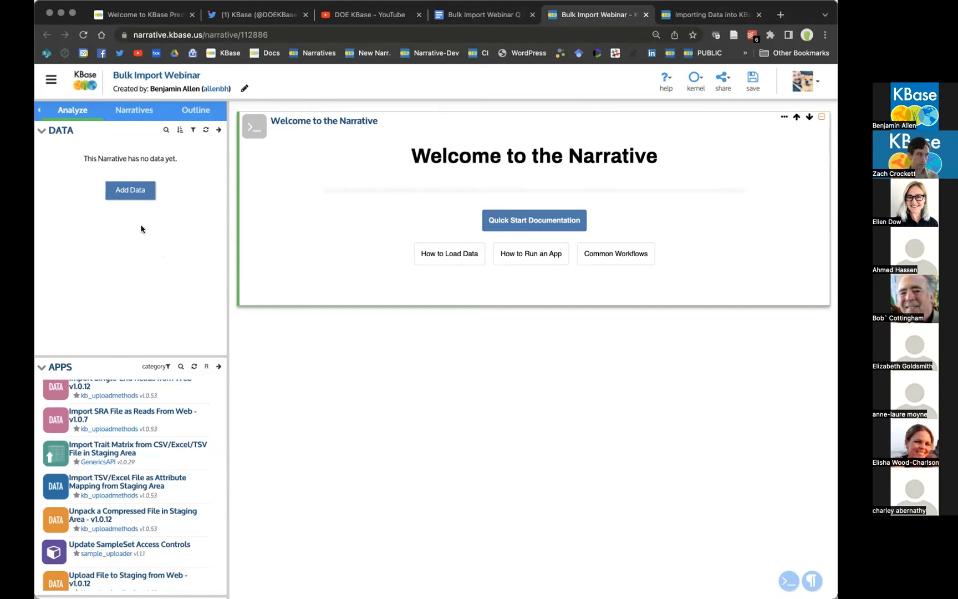
Step: Upload the three .fna files, EColi_K12_MG1655.gb and the five Geobacter .gbff files from the computer to the staging area
{"action": "left_click", "coordinate": [133, 197]}
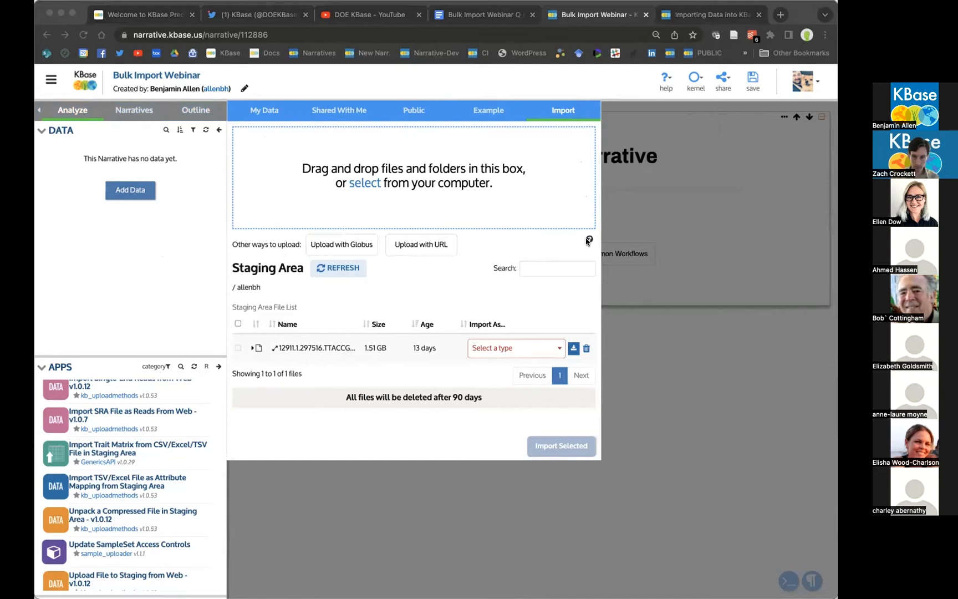
{"action": "left_click_drag", "start_coordinate": [616, 202], "coordinate": [289, 181]}
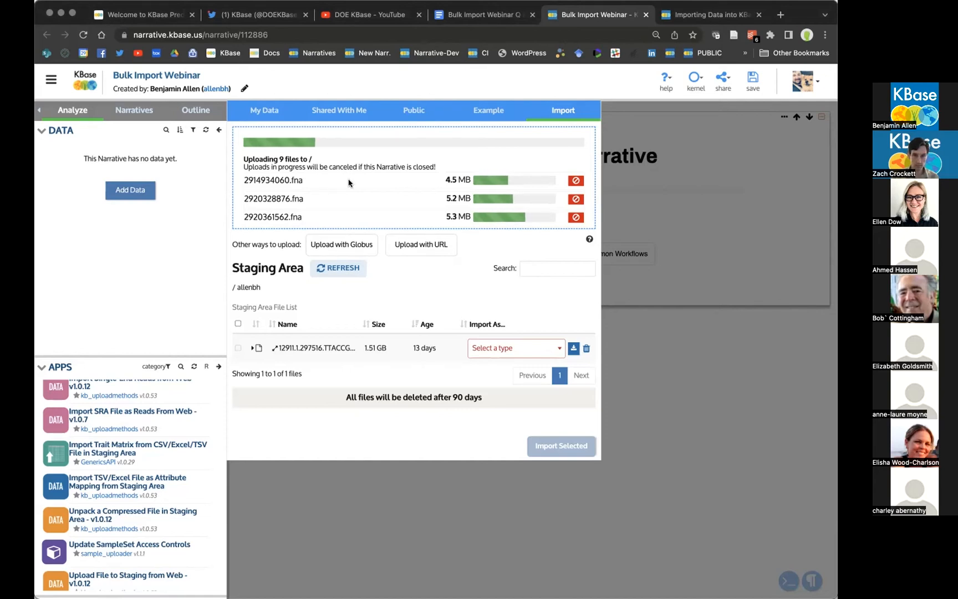
{"action": "scroll", "coordinate": [348, 183], "scroll_direction": "down", "scroll_amount": 2}
{"action": "scroll", "coordinate": [348, 183], "scroll_direction": "down", "scroll_amount": 2}
{"action": "scroll", "coordinate": [333, 172], "scroll_direction": "up", "scroll_amount": 1}
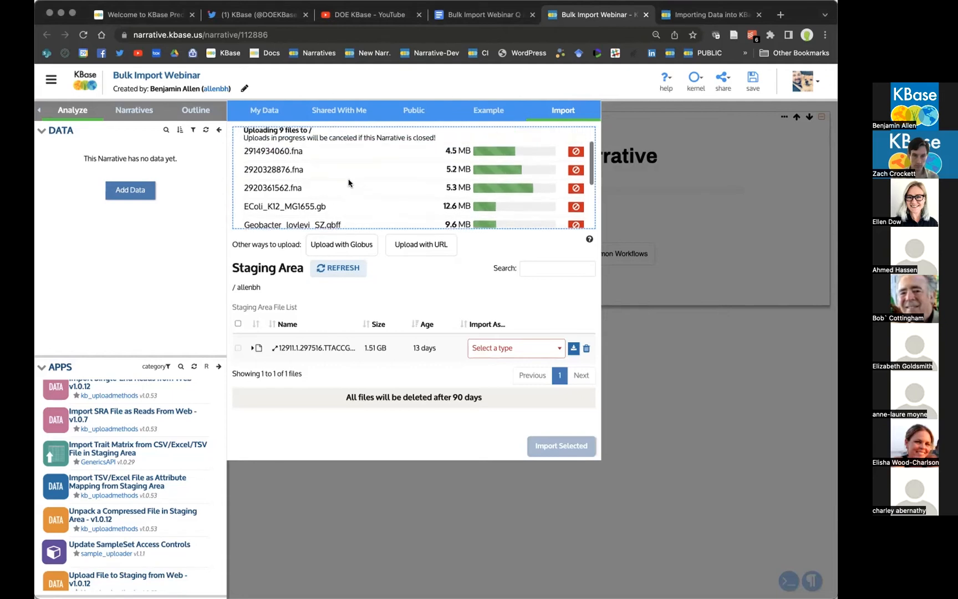
{"action": "scroll", "coordinate": [317, 166], "scroll_direction": "down", "scroll_amount": 3}
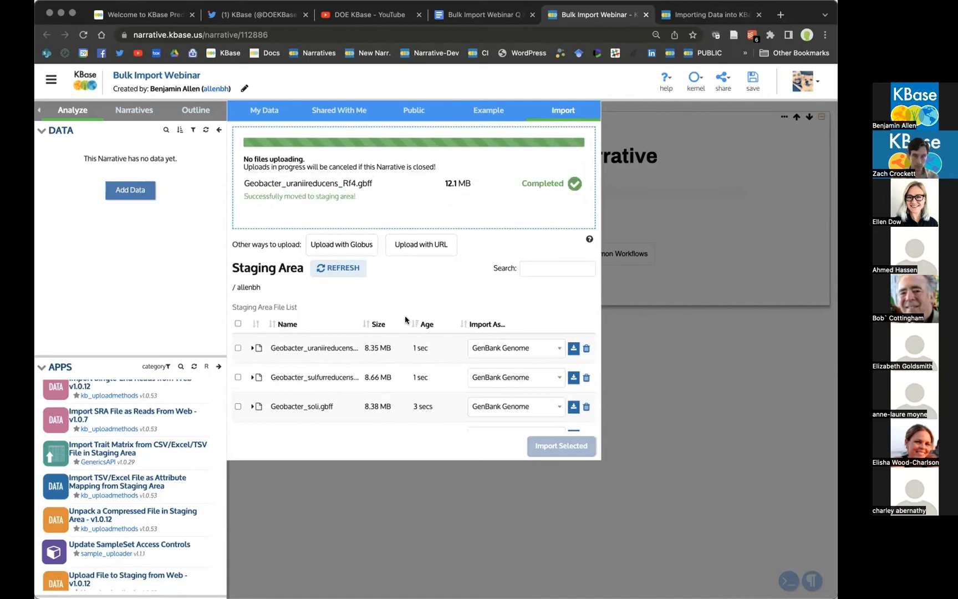
Step: Refresh the staging area and examine the uploaded files together with their preassigned import types
{"action": "left_click", "coordinate": [334, 273]}
{"action": "scroll", "coordinate": [358, 382], "scroll_direction": "down", "scroll_amount": 3}
{"action": "scroll", "coordinate": [358, 382], "scroll_direction": "down", "scroll_amount": 3}
{"action": "scroll", "coordinate": [358, 382], "scroll_direction": "down", "scroll_amount": 1}
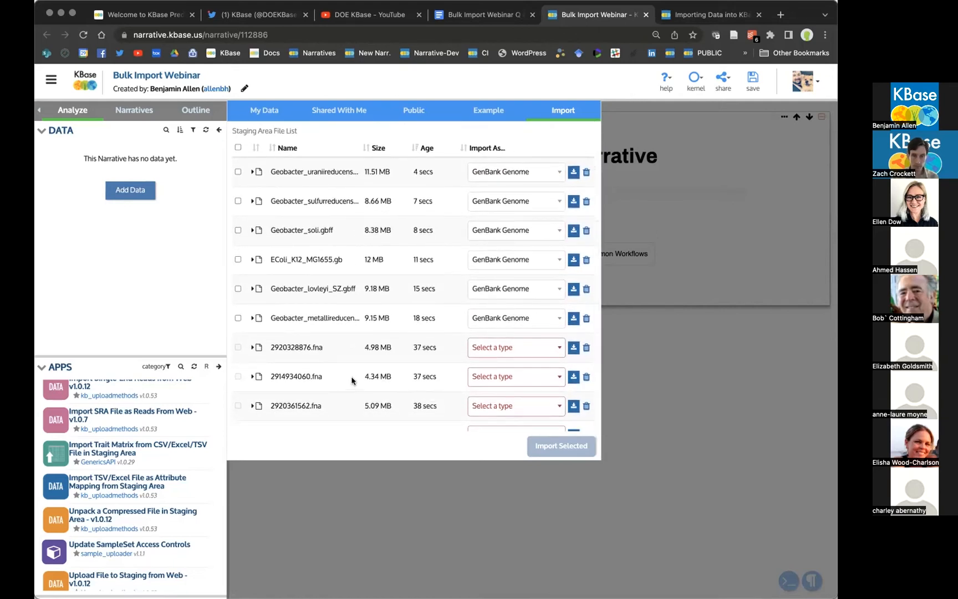
{"action": "scroll", "coordinate": [411, 246], "scroll_direction": "up", "scroll_amount": 2}
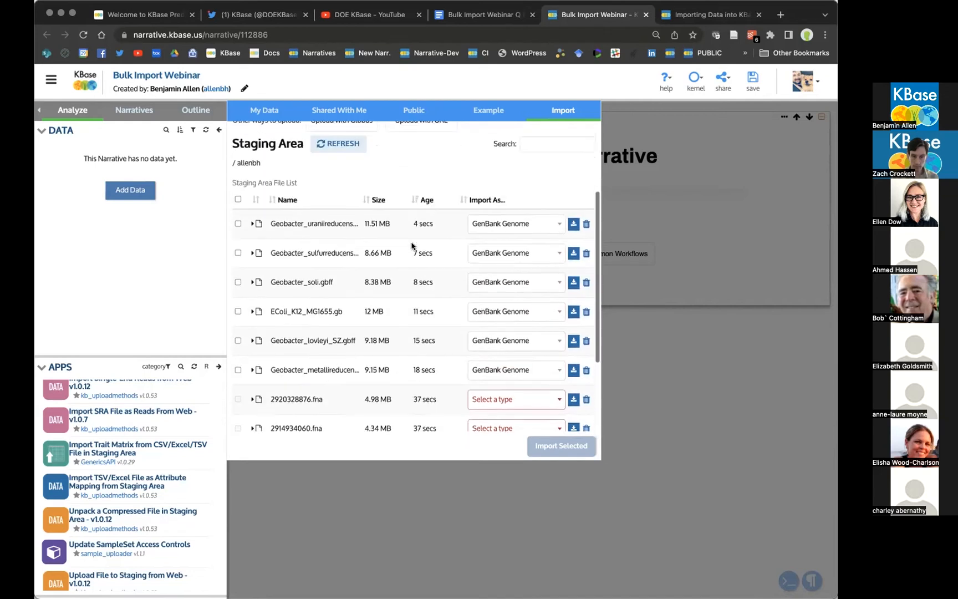
{"action": "scroll", "coordinate": [412, 245], "scroll_direction": "up", "scroll_amount": 2}
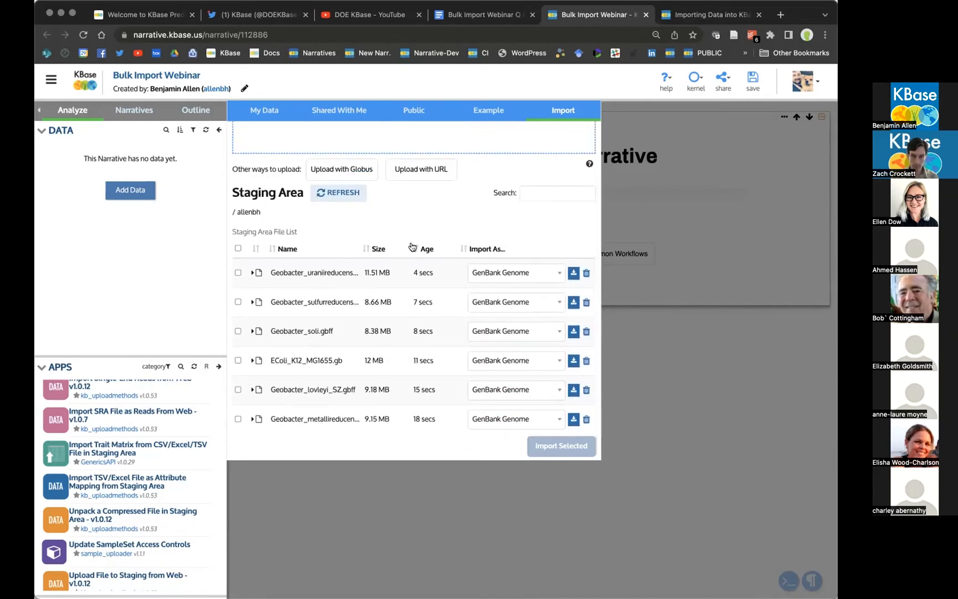
{"action": "scroll", "coordinate": [411, 246], "scroll_direction": "up", "scroll_amount": 2}
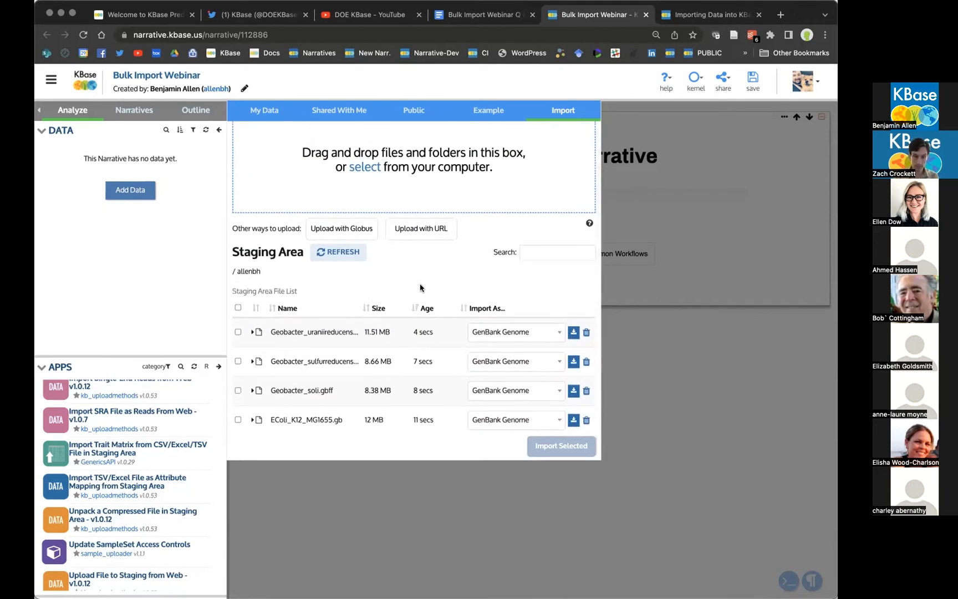
{"action": "scroll", "coordinate": [419, 286], "scroll_direction": "down", "scroll_amount": 2}
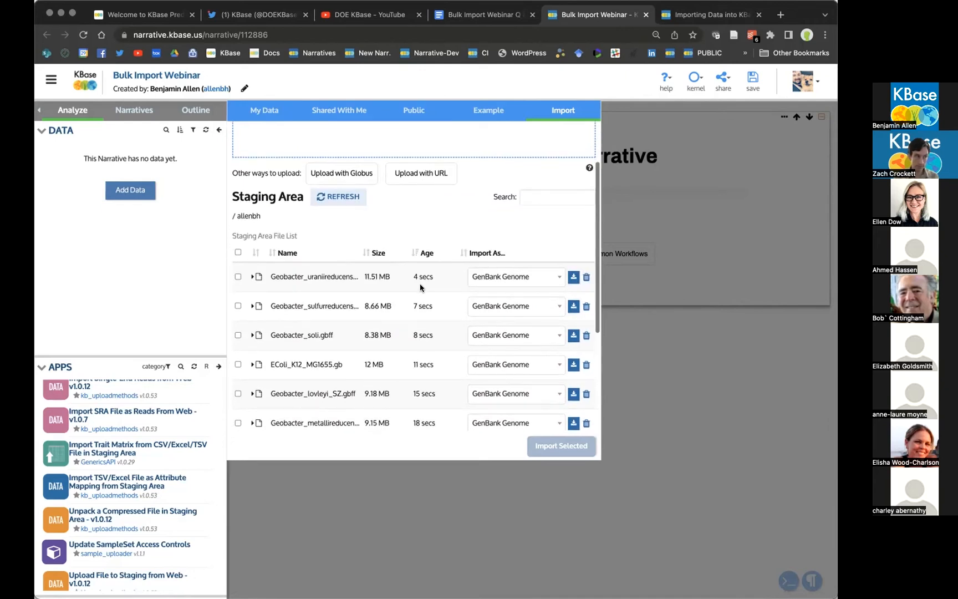
{"action": "scroll", "coordinate": [420, 287], "scroll_direction": "down", "scroll_amount": 2}
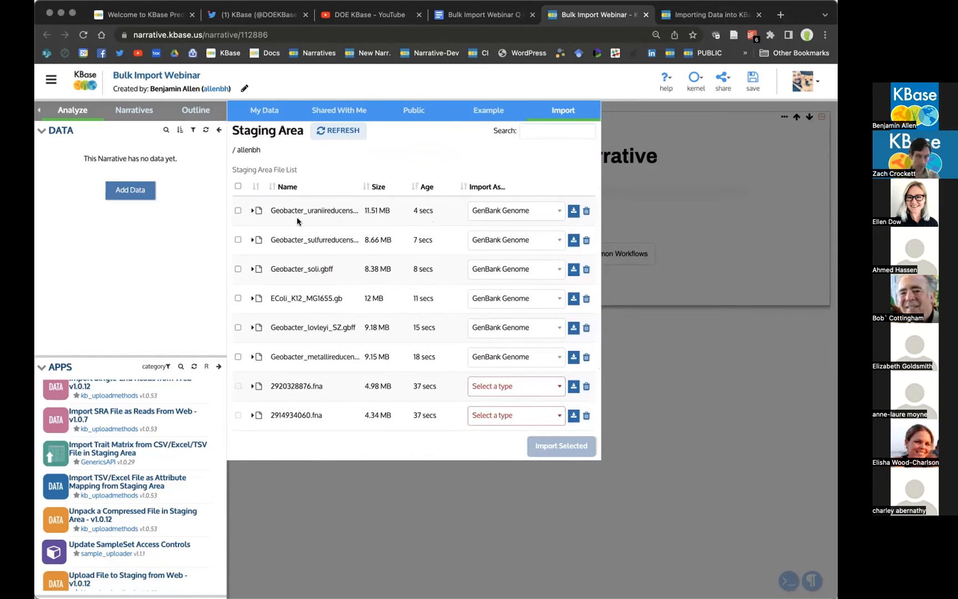
{"action": "scroll", "coordinate": [330, 311], "scroll_direction": "down", "scroll_amount": 2}
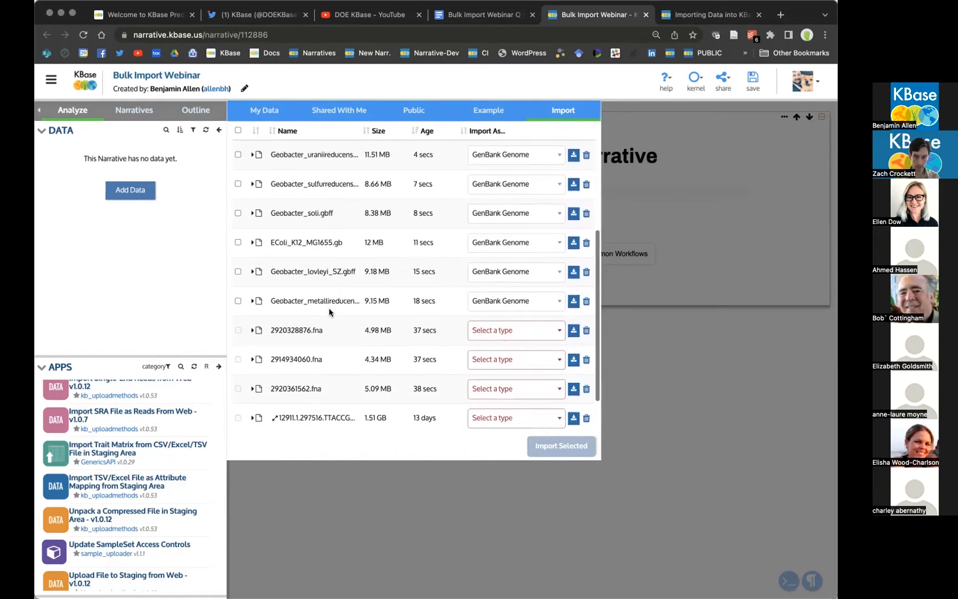
{"action": "scroll", "coordinate": [310, 297], "scroll_direction": "down", "scroll_amount": 1}
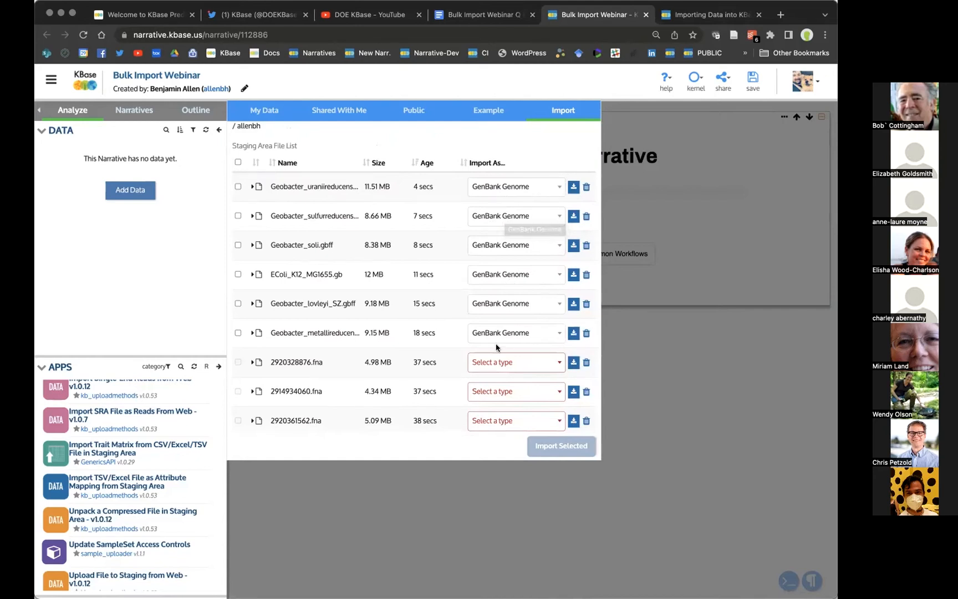
Step: Set the import type of 2920328876.fna, 2914934060.fna and 2920361562.fna to Assembly
{"action": "scroll", "coordinate": [496, 348], "scroll_direction": "down", "scroll_amount": 2}
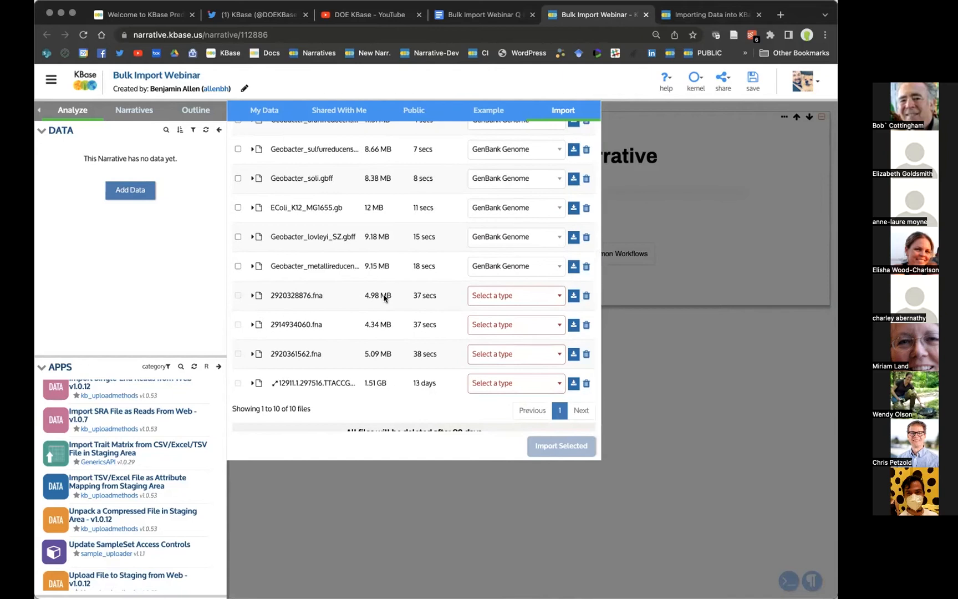
{"action": "left_click", "coordinate": [530, 301]}
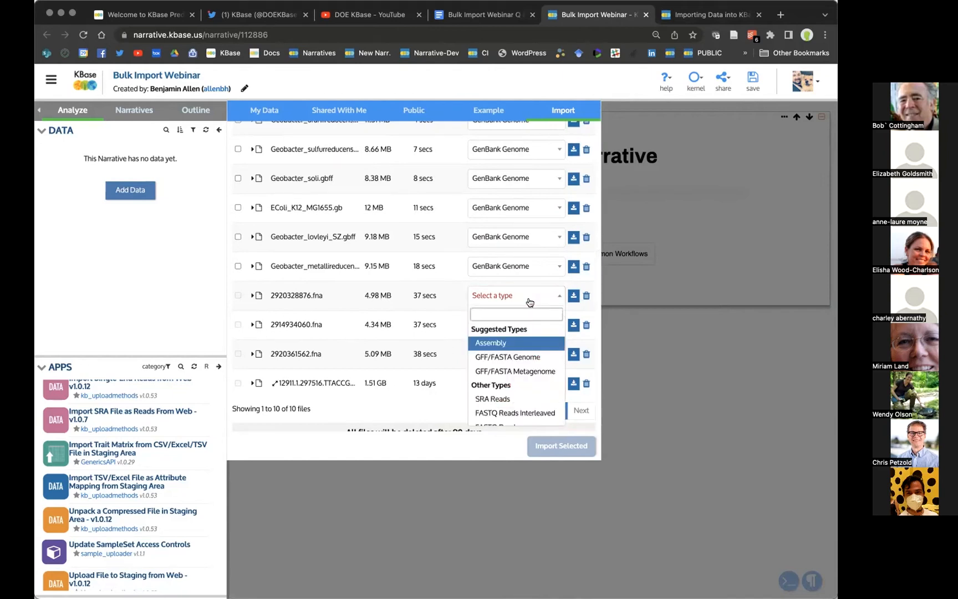
{"action": "left_click", "coordinate": [511, 345]}
{"action": "left_click", "coordinate": [511, 330]}
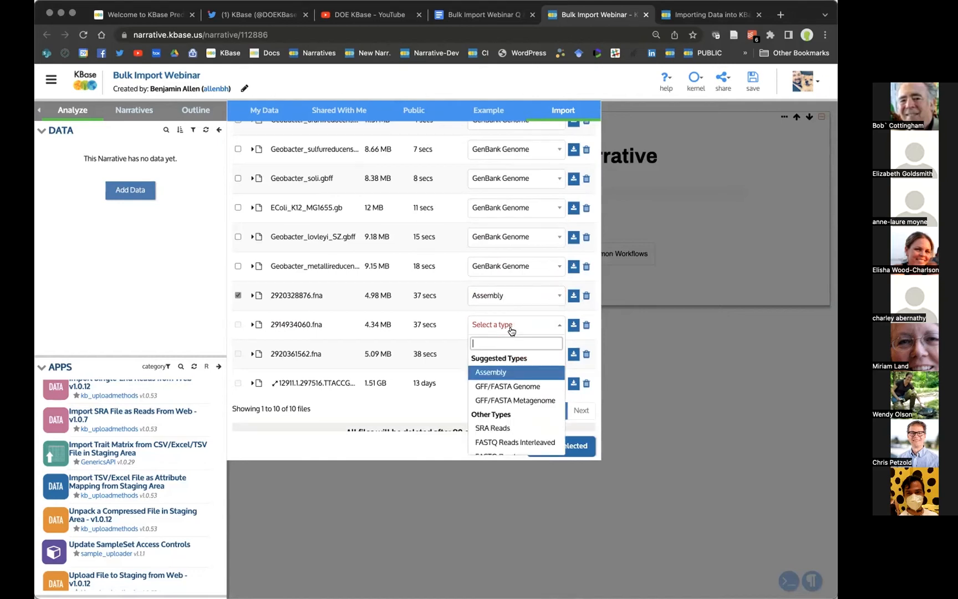
{"action": "left_click", "coordinate": [498, 372]}
{"action": "left_click", "coordinate": [498, 357]}
{"action": "left_click", "coordinate": [488, 402]}
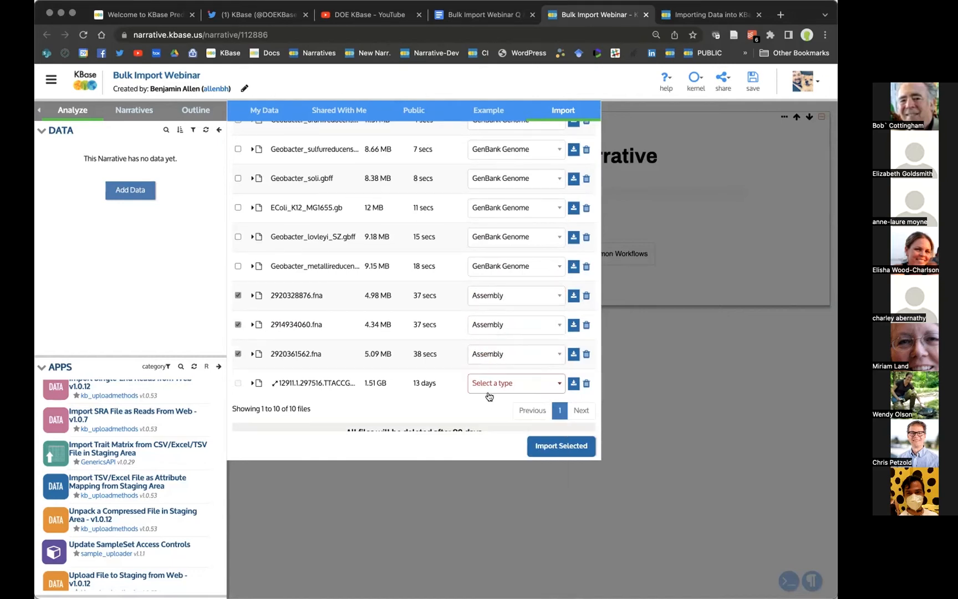
Step: Set the import type of the 12911.1.297516.TTACCGAG-CTCGGTAA.fastq.gz file to FASTQ Reads Interleaved
{"action": "left_click", "coordinate": [497, 391]}
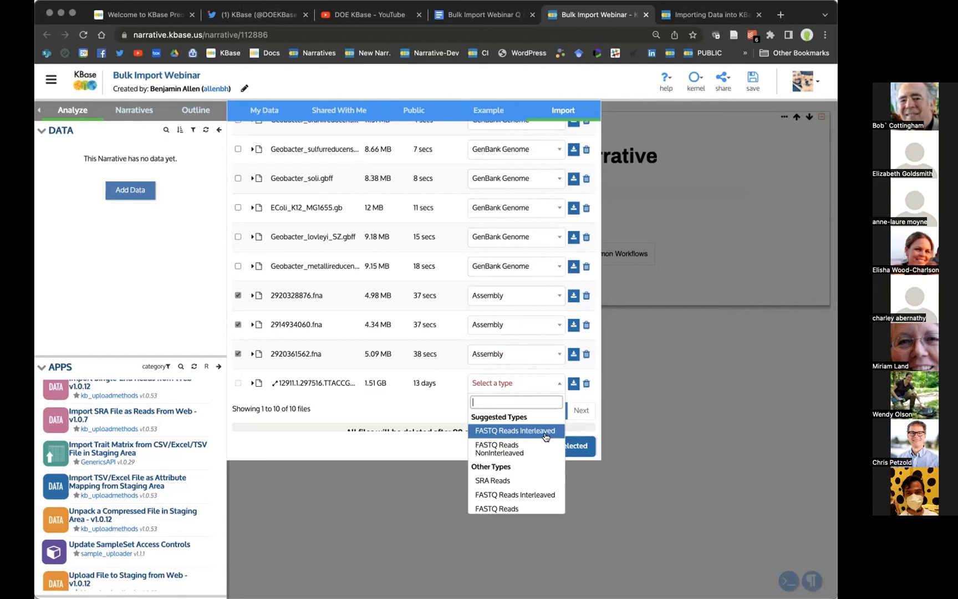
{"action": "scroll", "coordinate": [546, 437], "scroll_direction": "down", "scroll_amount": 2}
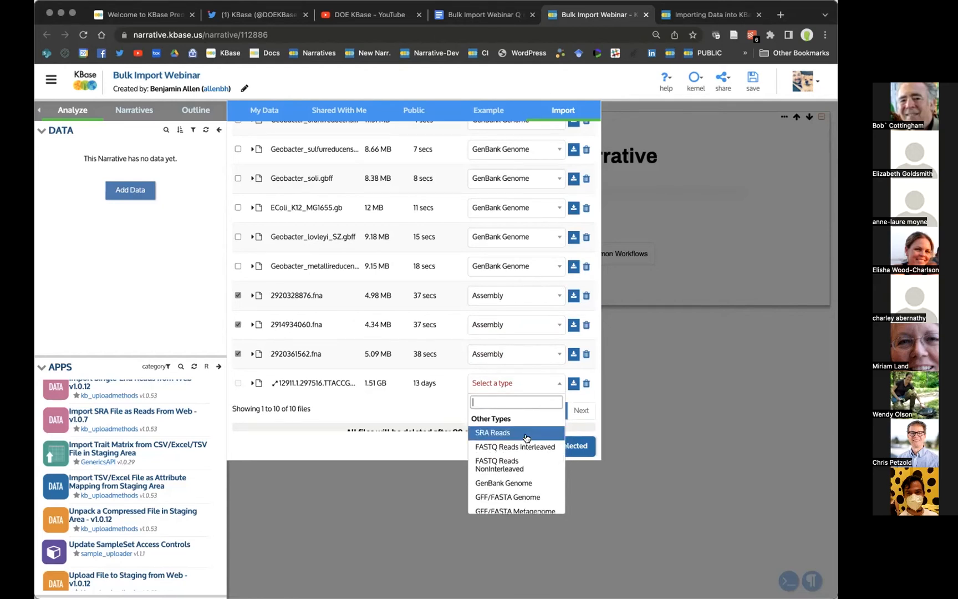
{"action": "scroll", "coordinate": [526, 438], "scroll_direction": "down", "scroll_amount": 1}
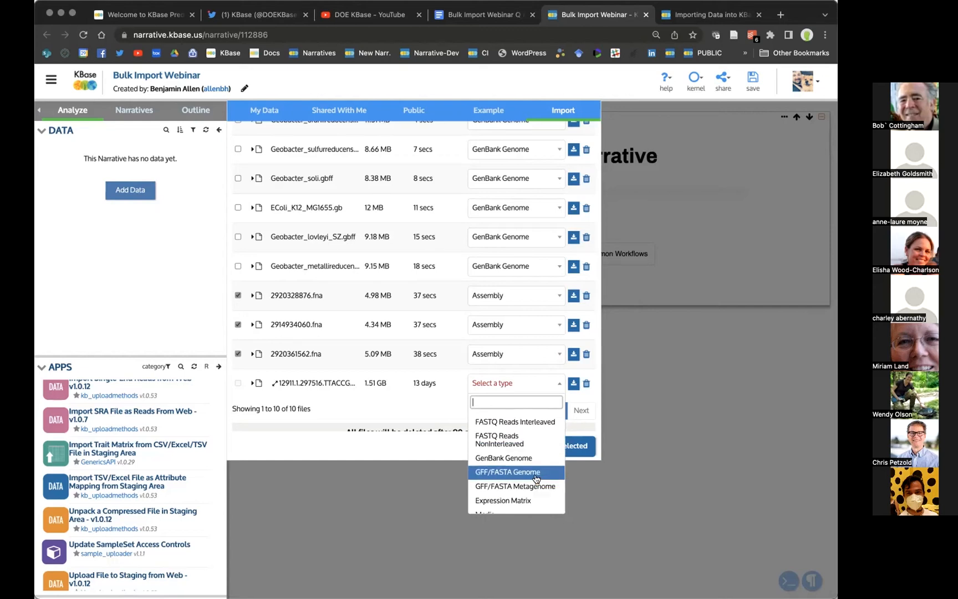
{"action": "scroll", "coordinate": [536, 478], "scroll_direction": "down", "scroll_amount": 1}
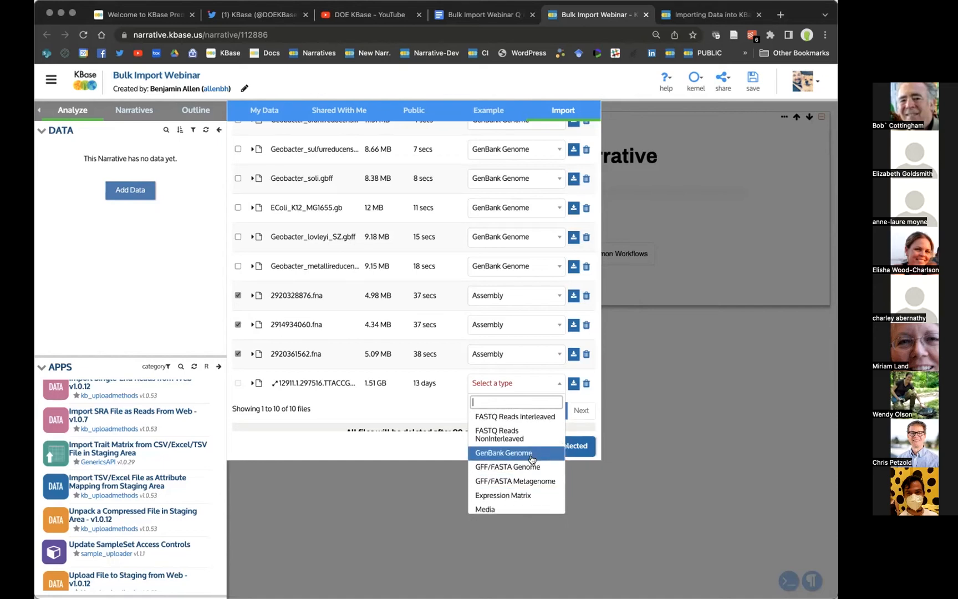
{"action": "scroll", "coordinate": [532, 441], "scroll_direction": "up", "scroll_amount": 3}
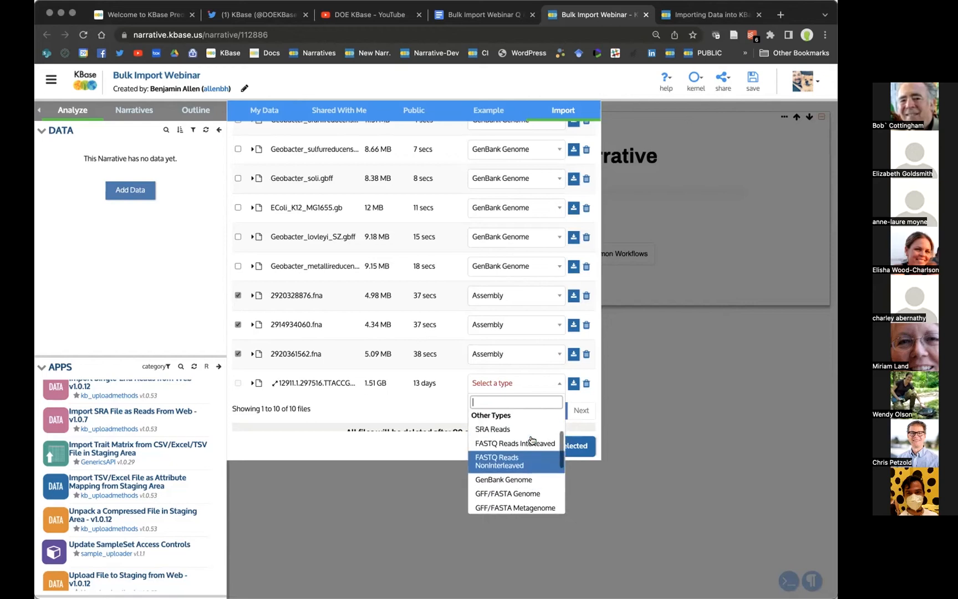
{"action": "scroll", "coordinate": [532, 441], "scroll_direction": "down", "scroll_amount": 5}
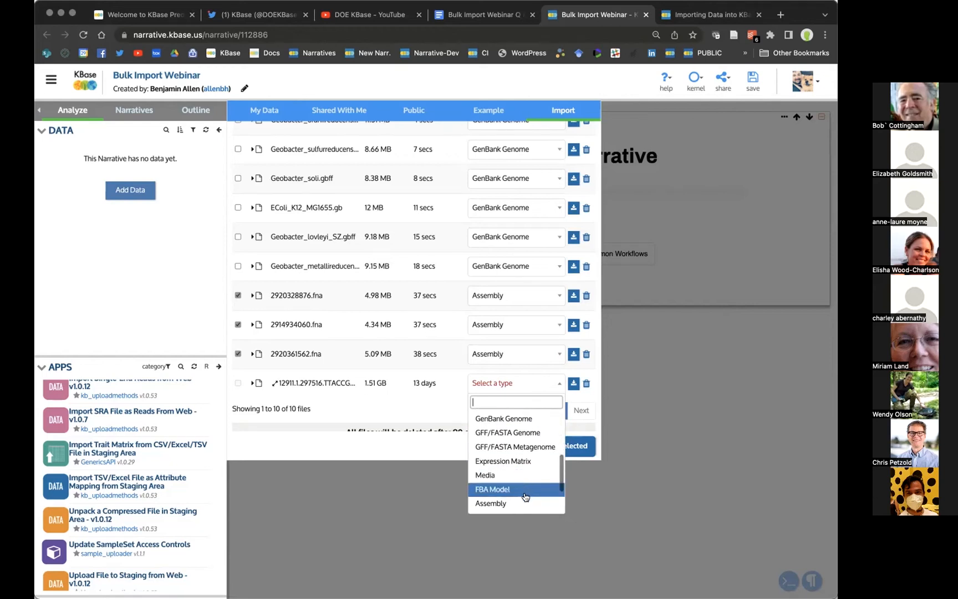
{"action": "scroll", "coordinate": [526, 493], "scroll_direction": "up", "scroll_amount": 1}
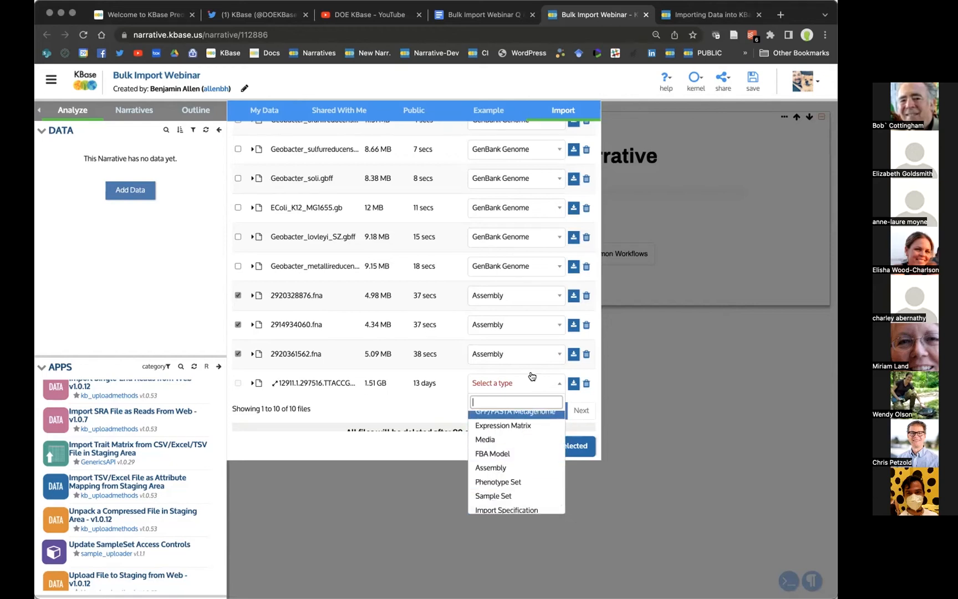
{"action": "scroll", "coordinate": [526, 453], "scroll_direction": "up", "scroll_amount": 8}
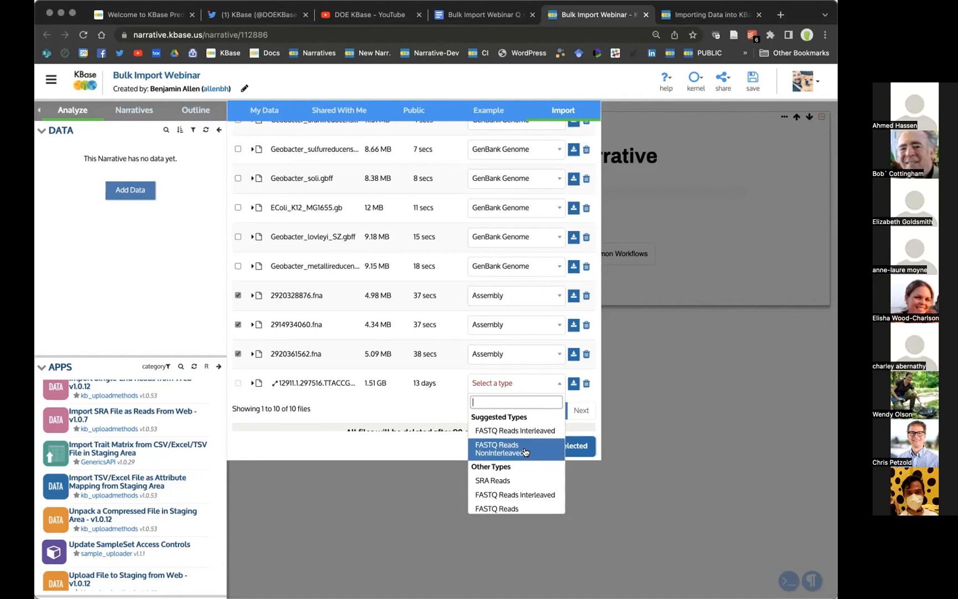
{"action": "left_click", "coordinate": [525, 431]}
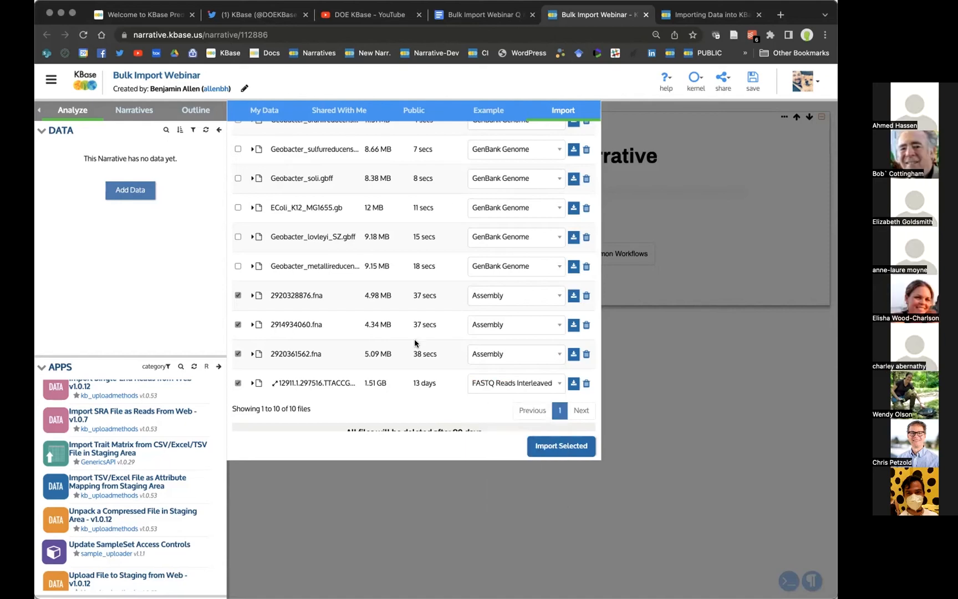
Step: Mark the six GenBank genome files as well and send all selected staging files to a bulk import cell
{"action": "left_click", "coordinate": [238, 310]}
{"action": "left_click", "coordinate": [238, 280]}
{"action": "left_click", "coordinate": [238, 252]}
{"action": "left_click", "coordinate": [237, 221]}
{"action": "left_click", "coordinate": [238, 193]}
{"action": "left_click", "coordinate": [238, 163]}
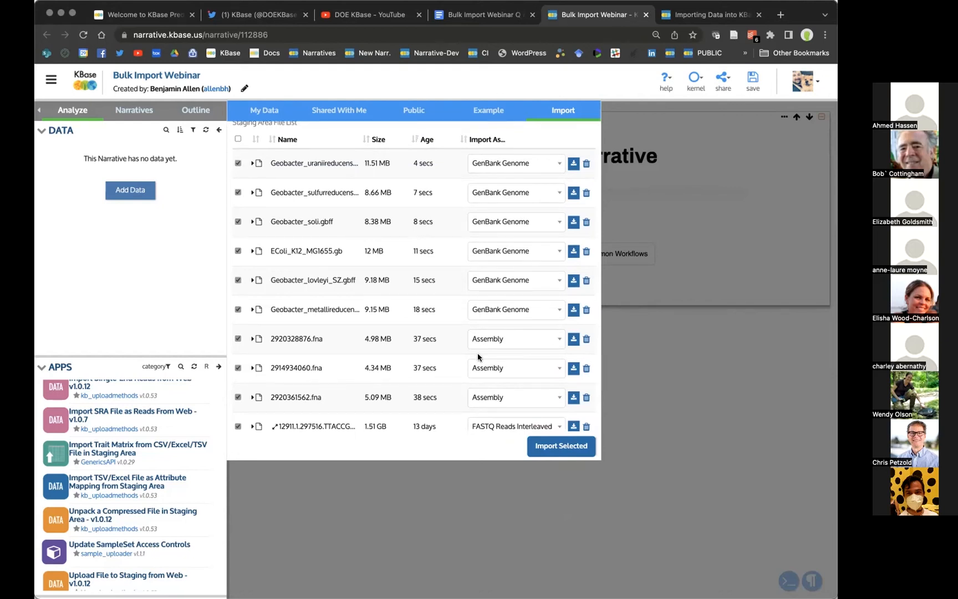
{"action": "left_click", "coordinate": [553, 452]}
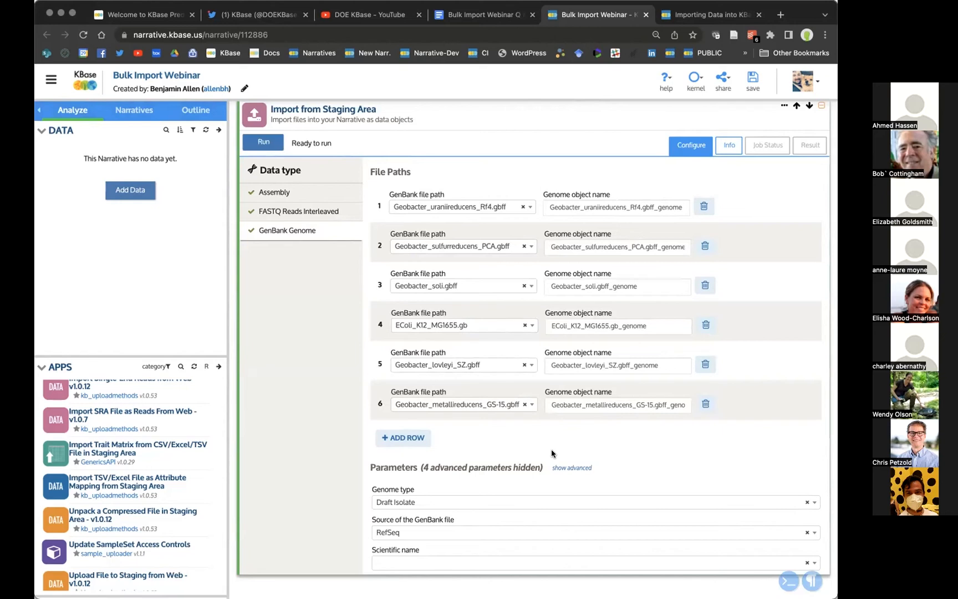
Step: Review the file paths, object names and parameters of the FASTQ Reads Interleaved and Assembly data types
{"action": "scroll", "coordinate": [552, 454], "scroll_direction": "up", "scroll_amount": 1}
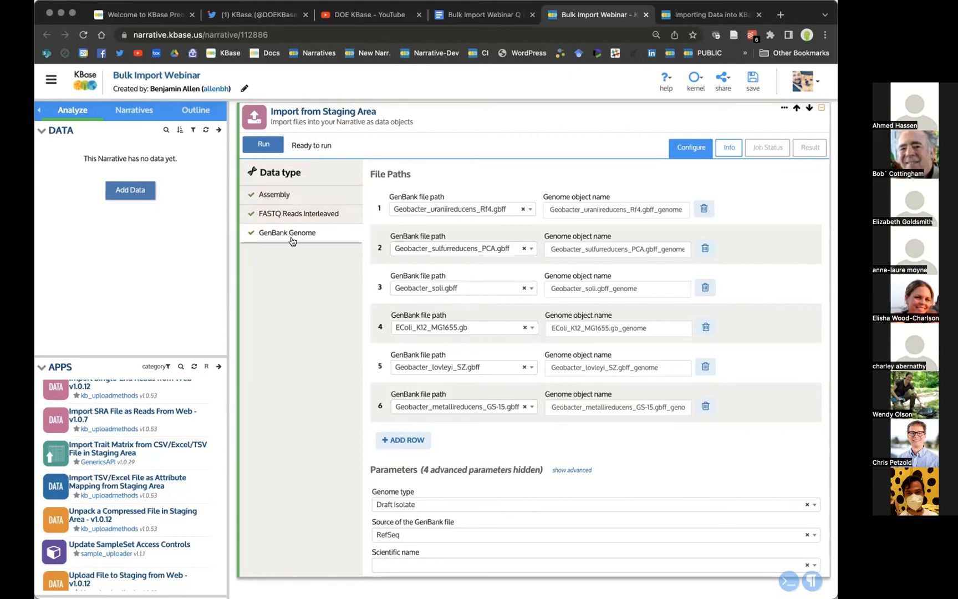
{"action": "left_click", "coordinate": [297, 213]}
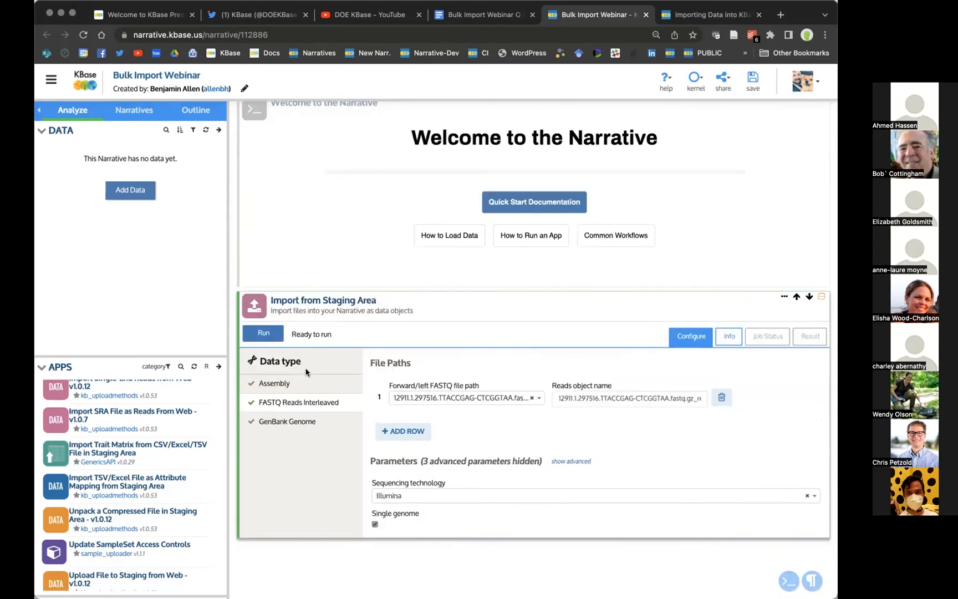
{"action": "left_click", "coordinate": [301, 383]}
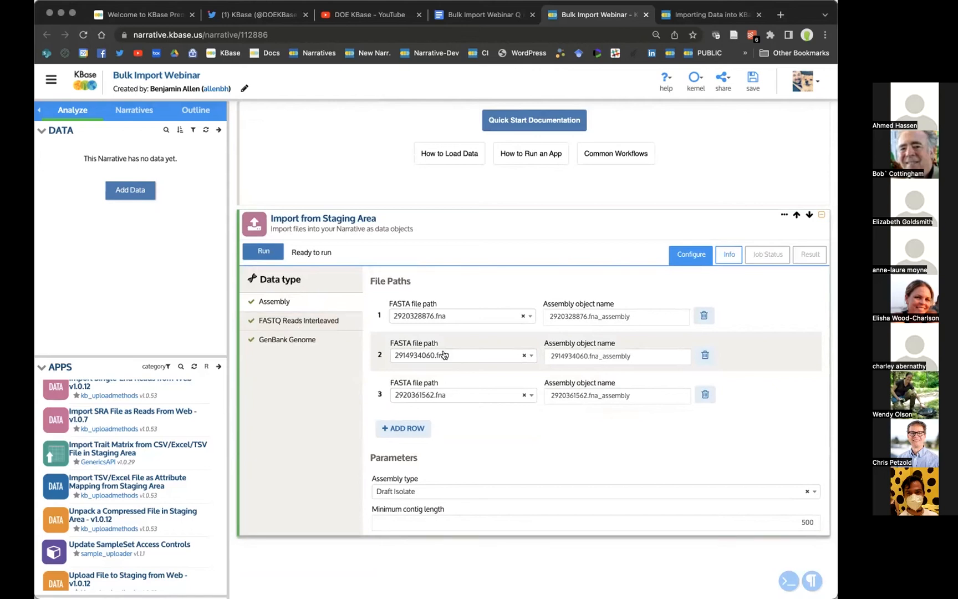
{"action": "left_click", "coordinate": [634, 314]}
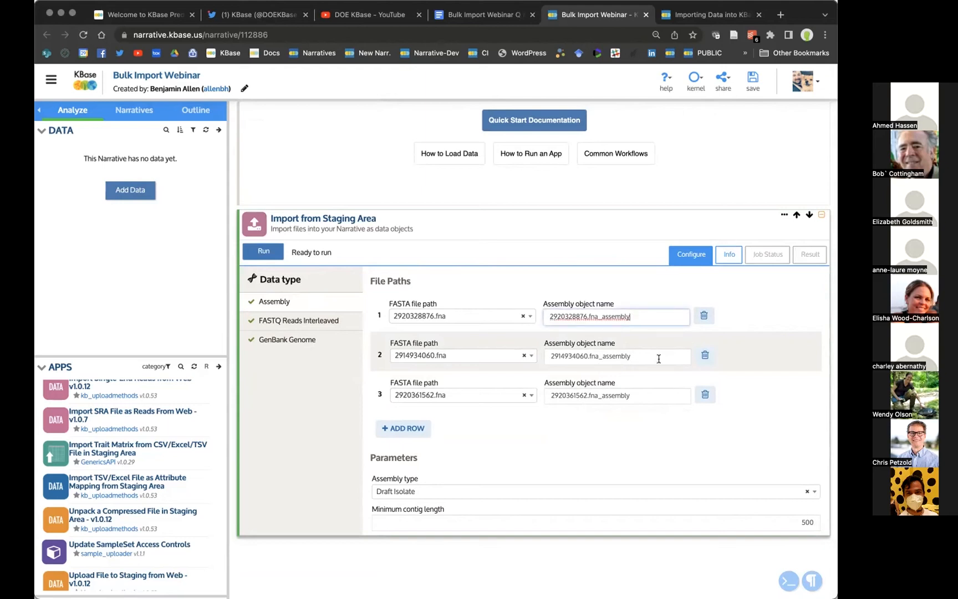
{"action": "scroll", "coordinate": [501, 499], "scroll_direction": "down", "scroll_amount": 1}
{"action": "scroll", "coordinate": [502, 499], "scroll_direction": "up", "scroll_amount": 1}
{"action": "left_click", "coordinate": [652, 518]}
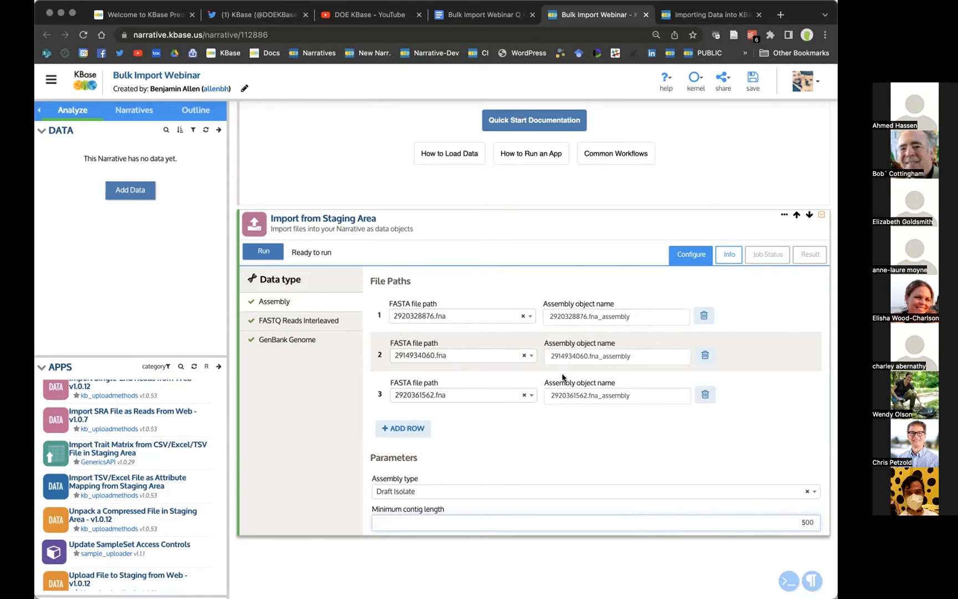
Step: Add a fourth file row to the Assembly import, view its FASTA file choices, and delete the row again
{"action": "left_click", "coordinate": [400, 429]}
{"action": "left_click", "coordinate": [500, 434]}
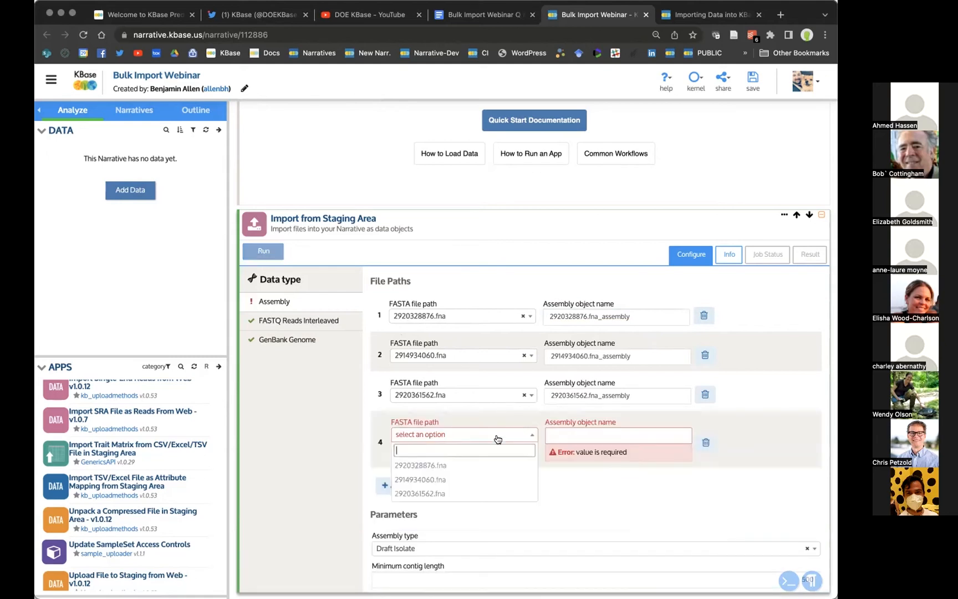
{"action": "left_click", "coordinate": [670, 474]}
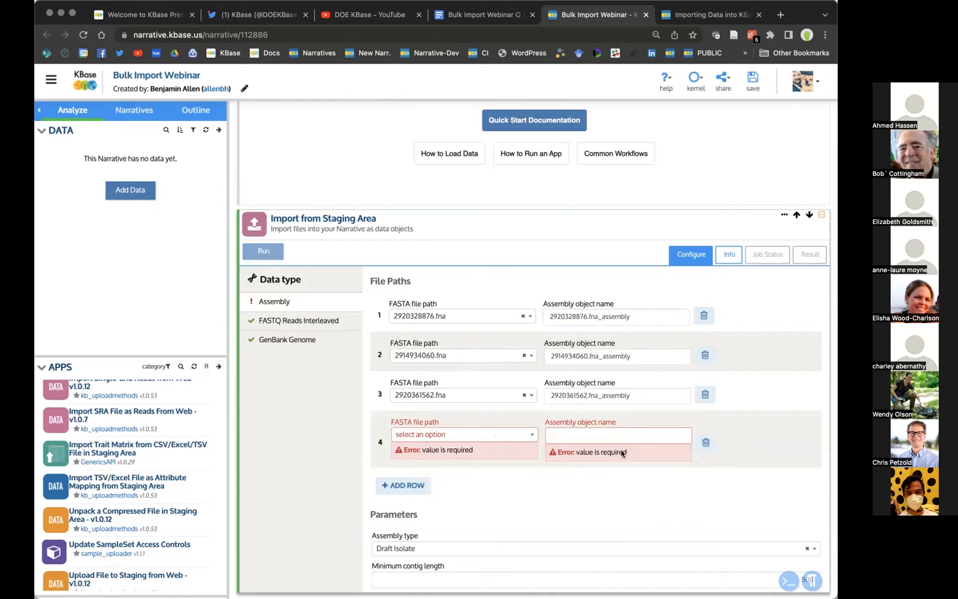
{"action": "left_click", "coordinate": [703, 443]}
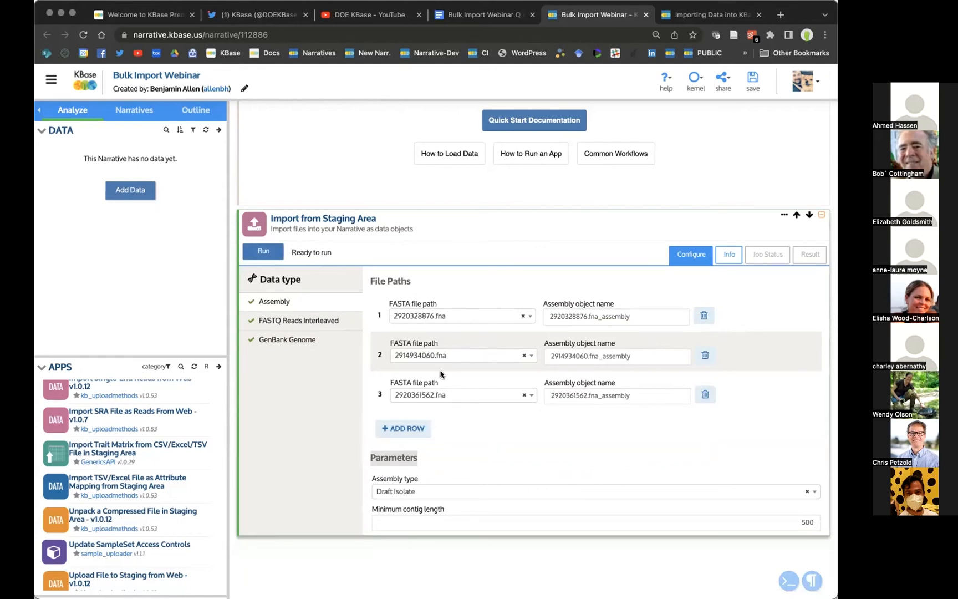
Step: View the available assembly type options without choosing a different one
{"action": "left_click", "coordinate": [455, 495]}
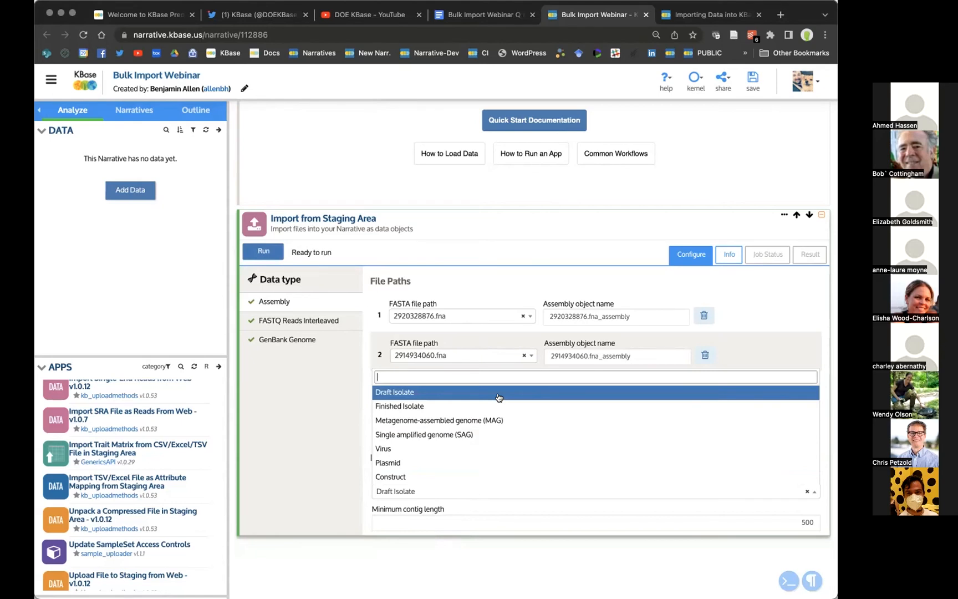
{"action": "left_click", "coordinate": [304, 397]}
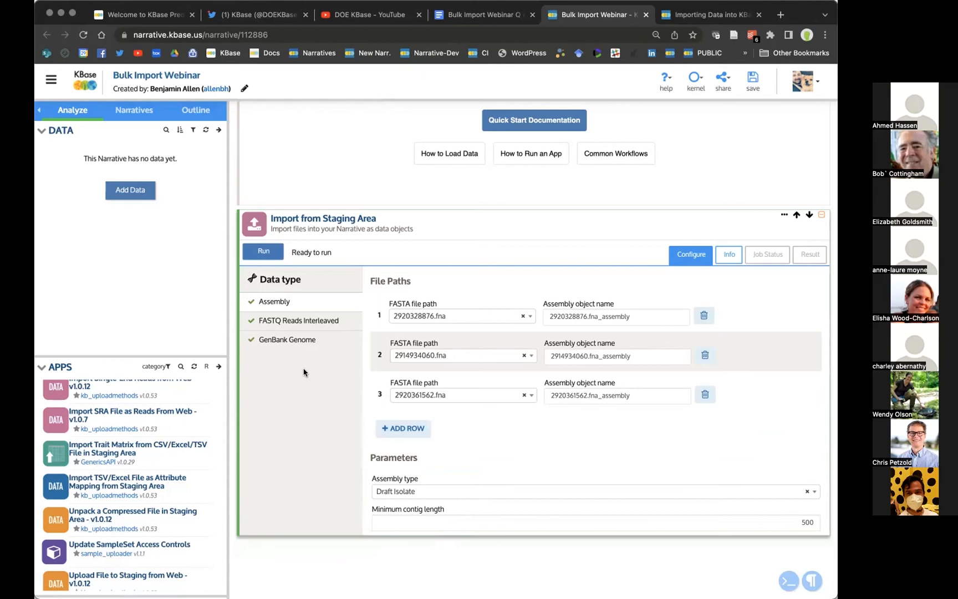
Step: Examine the sequencing technology options for FASTQ Reads Interleaved and show that data type's advanced parameters
{"action": "left_click", "coordinate": [296, 321]}
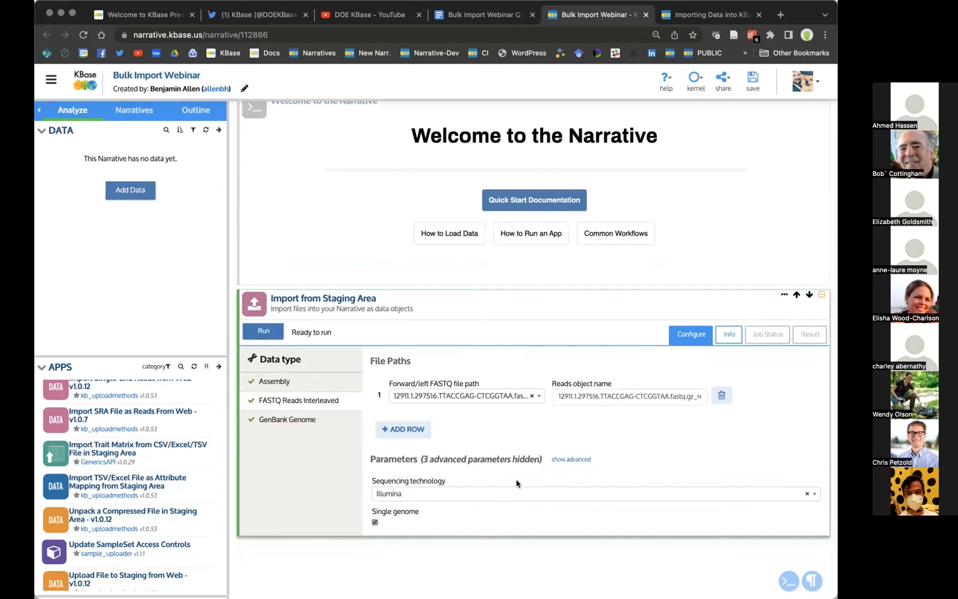
{"action": "left_click", "coordinate": [506, 496]}
{"action": "key", "text": "Down"}
{"action": "key", "text": "Down"}
{"action": "key", "text": "Down"}
{"action": "key", "text": "Down"}
{"action": "key", "text": "Down"}
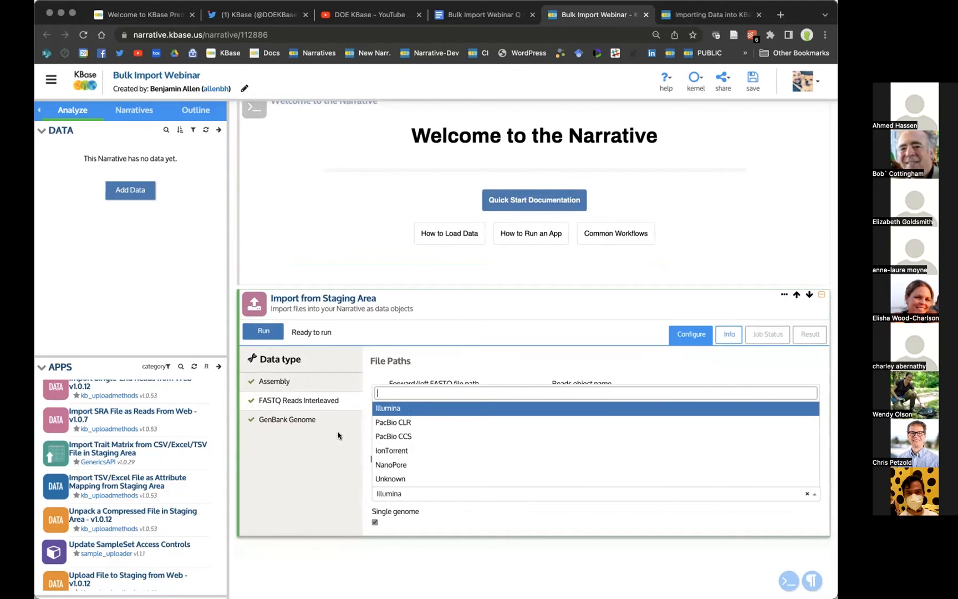
{"action": "left_click", "coordinate": [343, 455]}
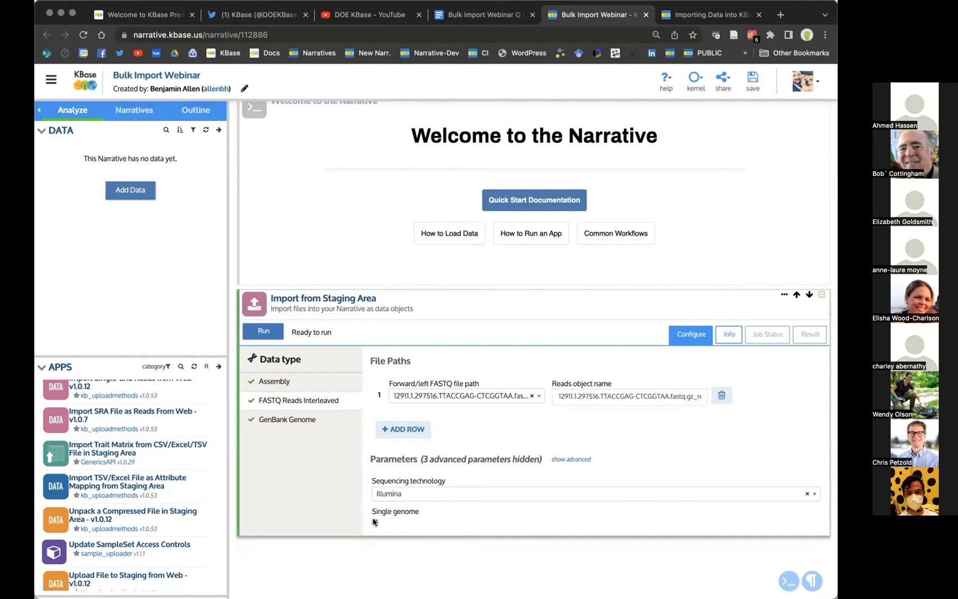
{"action": "left_click", "coordinate": [553, 461]}
{"action": "scroll", "coordinate": [553, 462], "scroll_direction": "down", "scroll_amount": 3}
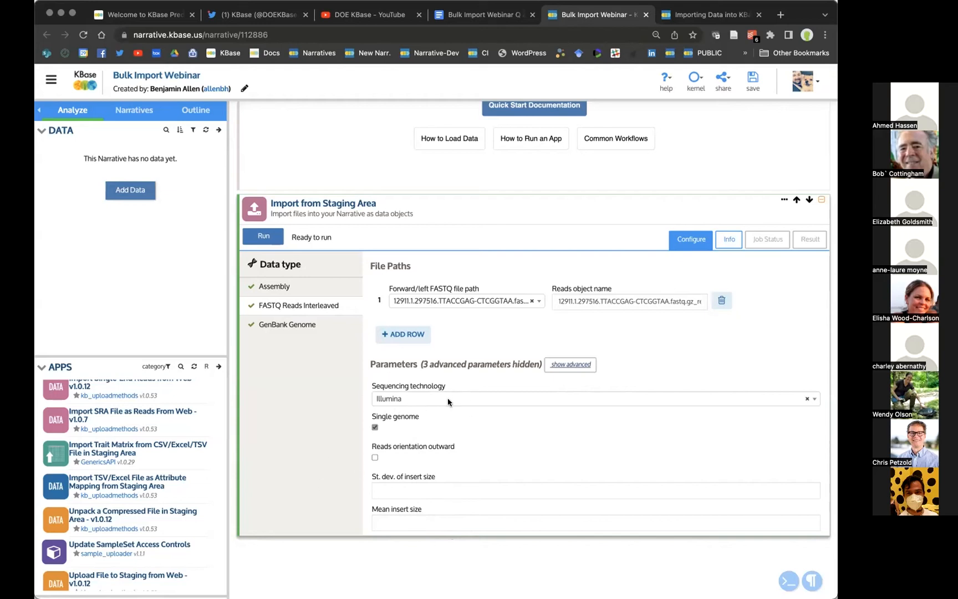
Step: Review the GenBank Genome import rows and view the options for the source of the GenBank file
{"action": "left_click", "coordinate": [281, 322]}
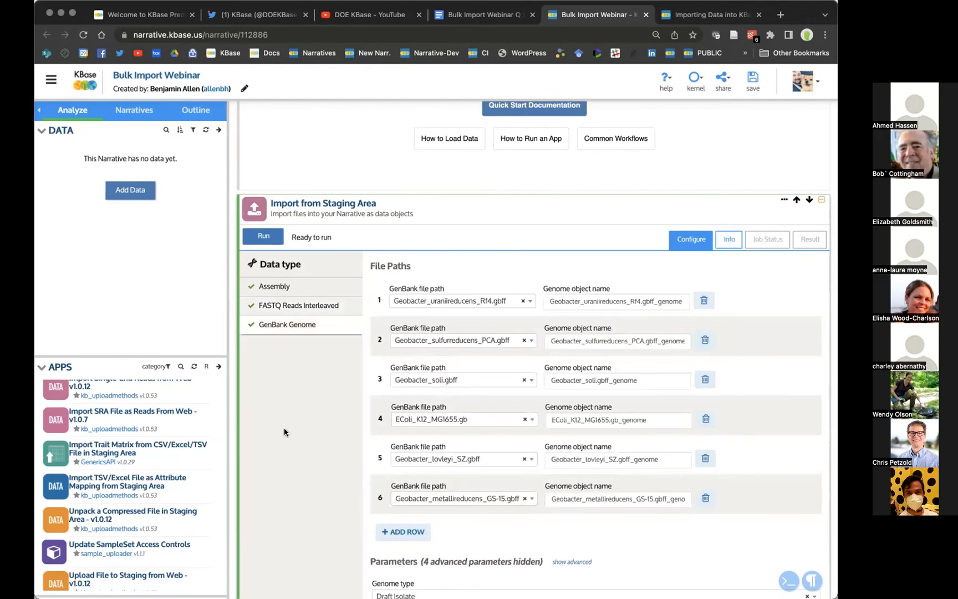
{"action": "scroll", "coordinate": [284, 428], "scroll_direction": "down", "scroll_amount": 2}
{"action": "scroll", "coordinate": [284, 466], "scroll_direction": "down", "scroll_amount": 2}
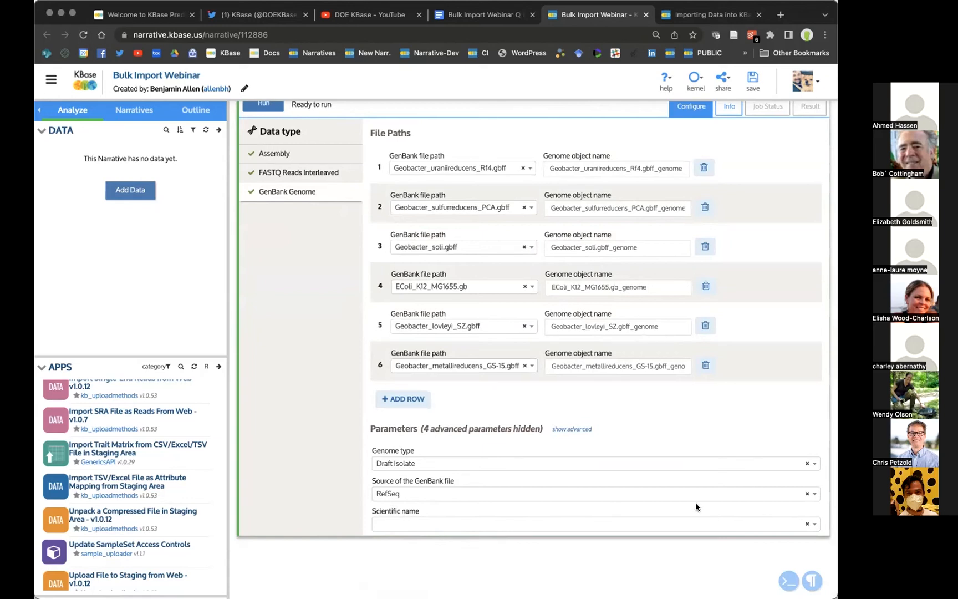
{"action": "left_click", "coordinate": [815, 497]}
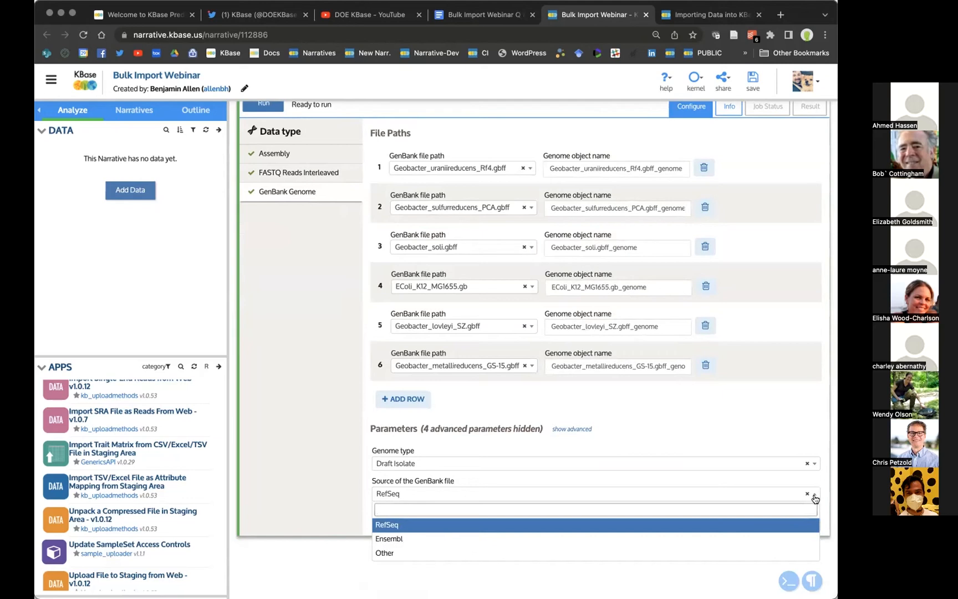
{"action": "left_click", "coordinate": [815, 497]}
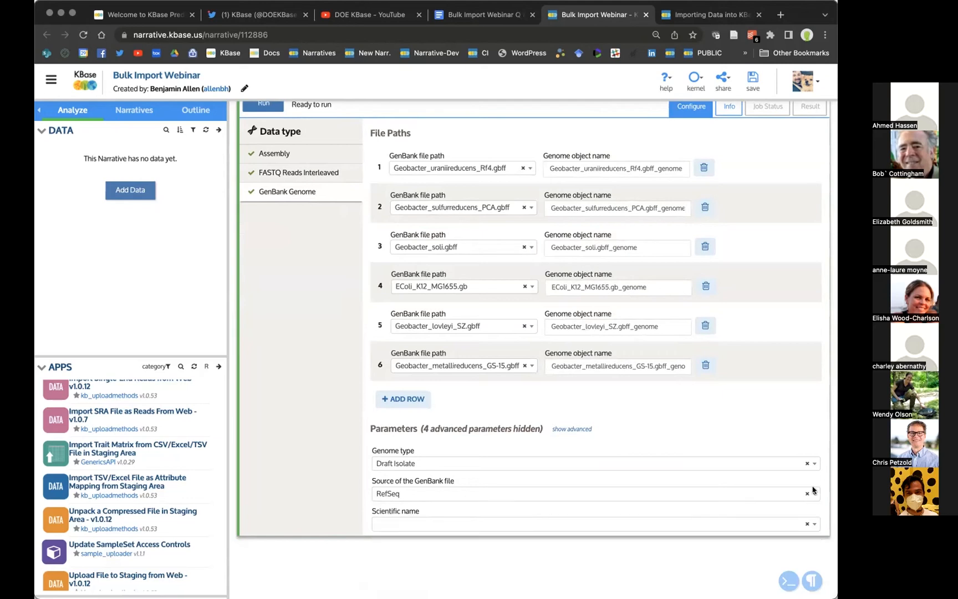
Step: Show the advanced parameters for GenBank Genome and examine them together with the file rows
{"action": "left_click", "coordinate": [566, 430]}
{"action": "scroll", "coordinate": [566, 428], "scroll_direction": "down", "scroll_amount": 2}
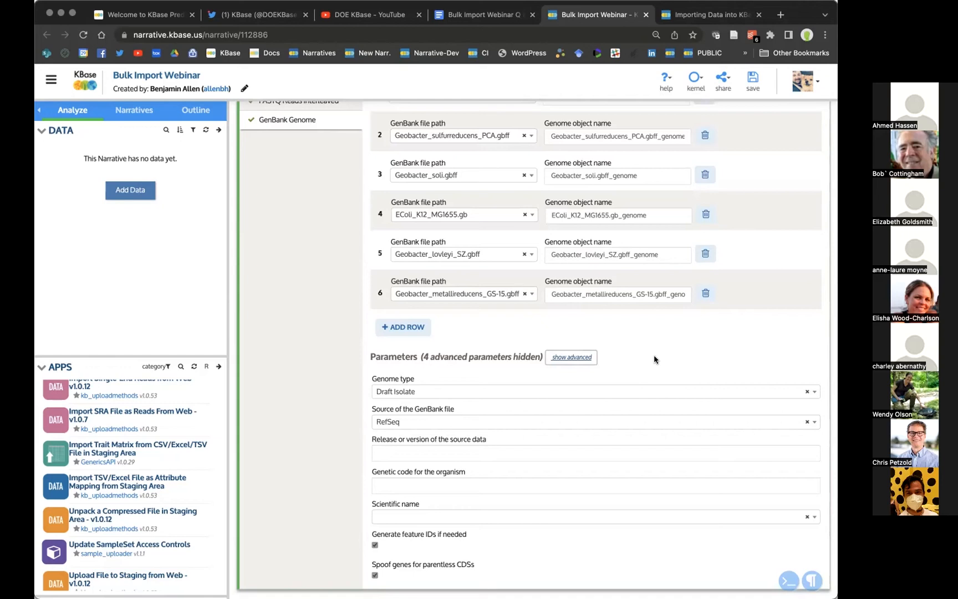
{"action": "scroll", "coordinate": [655, 359], "scroll_direction": "up", "scroll_amount": 1}
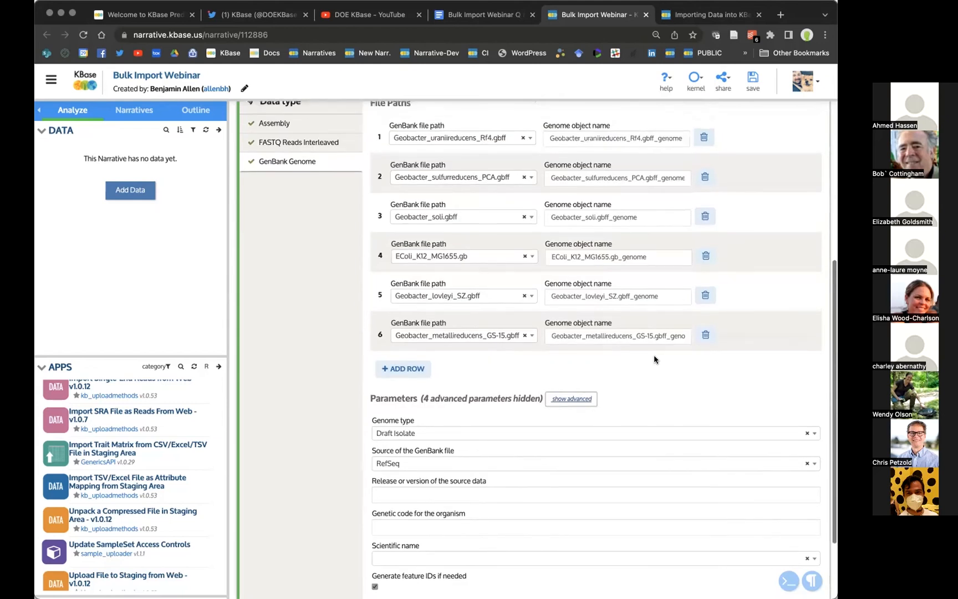
{"action": "scroll", "coordinate": [655, 359], "scroll_direction": "up", "scroll_amount": 1}
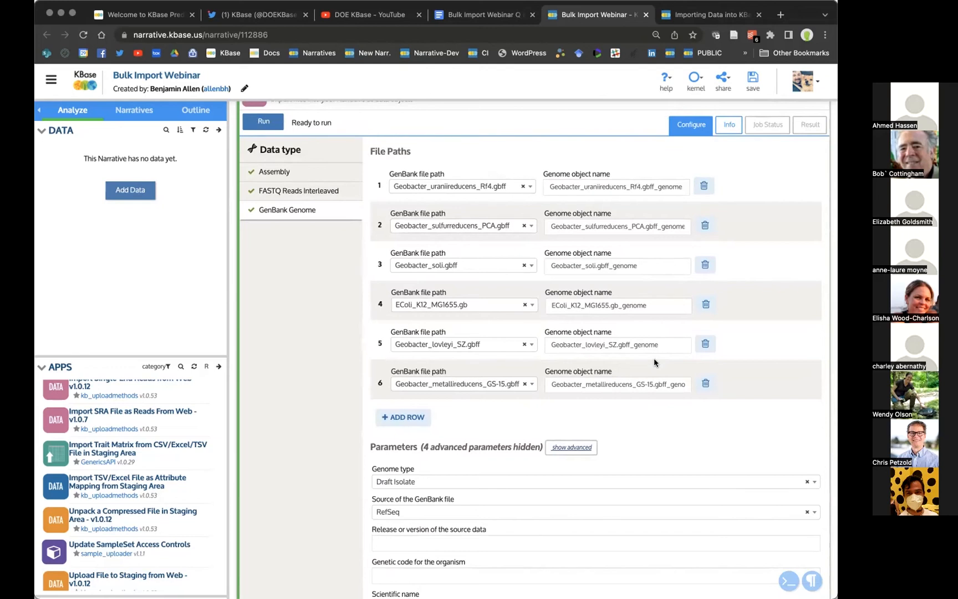
{"action": "scroll", "coordinate": [576, 447], "scroll_direction": "down", "scroll_amount": 2}
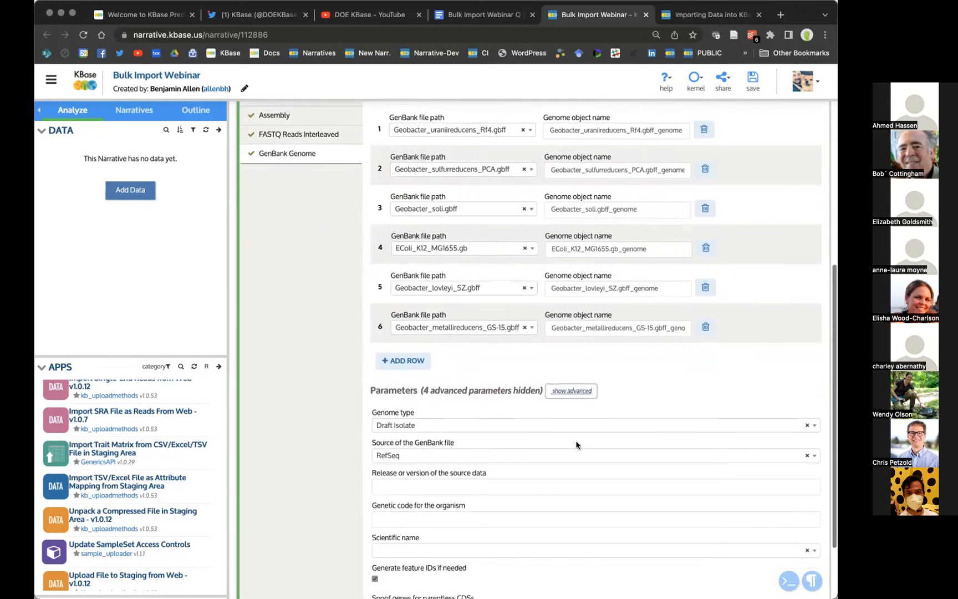
{"action": "scroll", "coordinate": [575, 443], "scroll_direction": "up", "scroll_amount": 3}
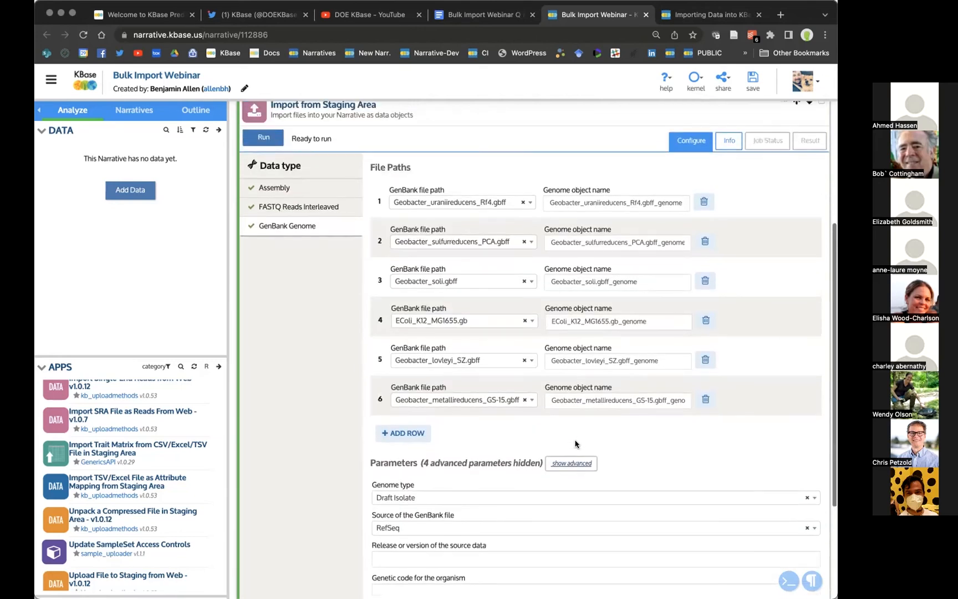
{"action": "scroll", "coordinate": [575, 444], "scroll_direction": "down", "scroll_amount": 5}
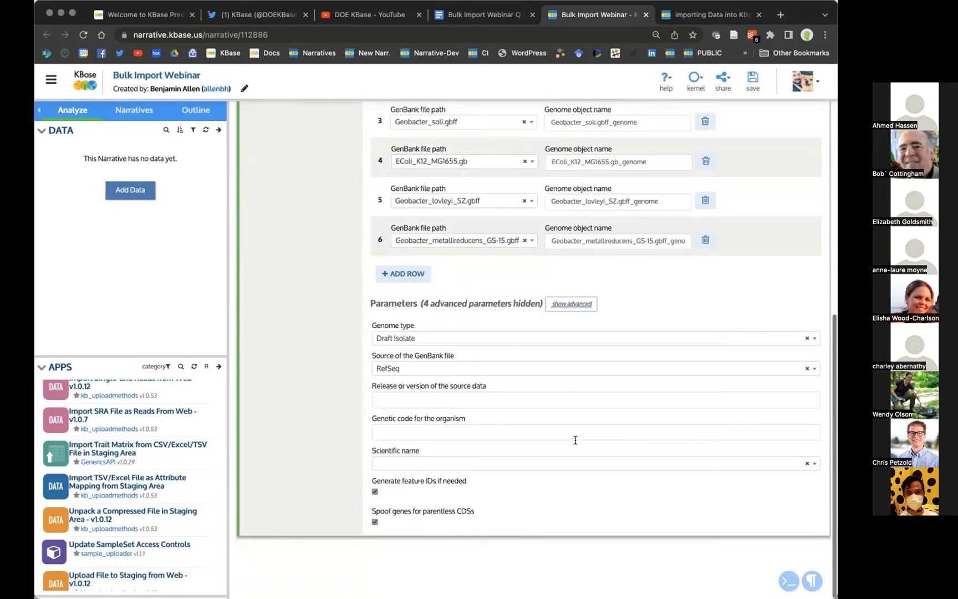
Step: Review the import cell's data types and compare them with the import types assigned to the files in the staging area
{"action": "scroll", "coordinate": [588, 447], "scroll_direction": "up", "scroll_amount": 8}
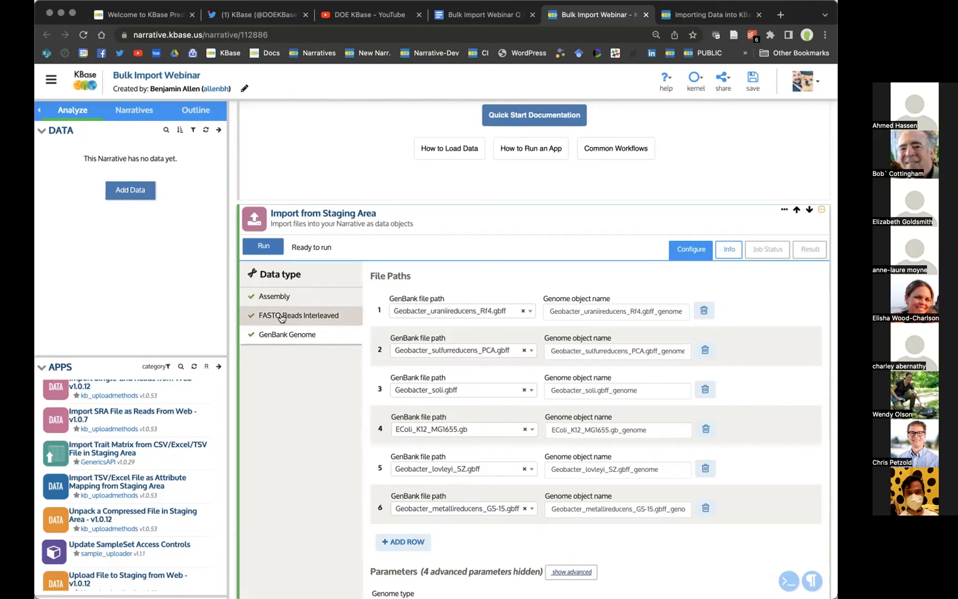
{"action": "left_click", "coordinate": [219, 129]}
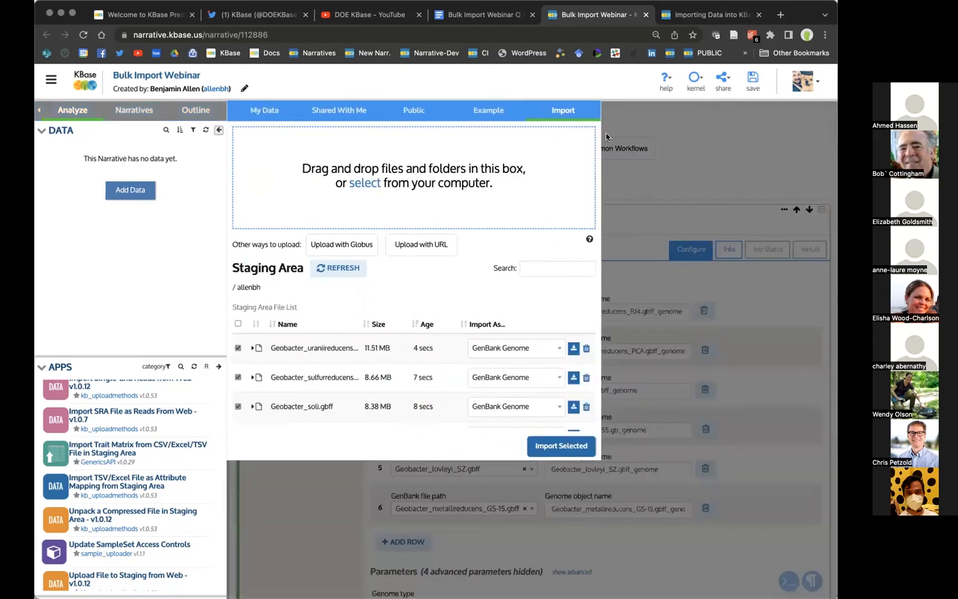
{"action": "scroll", "coordinate": [349, 352], "scroll_direction": "down", "scroll_amount": 3}
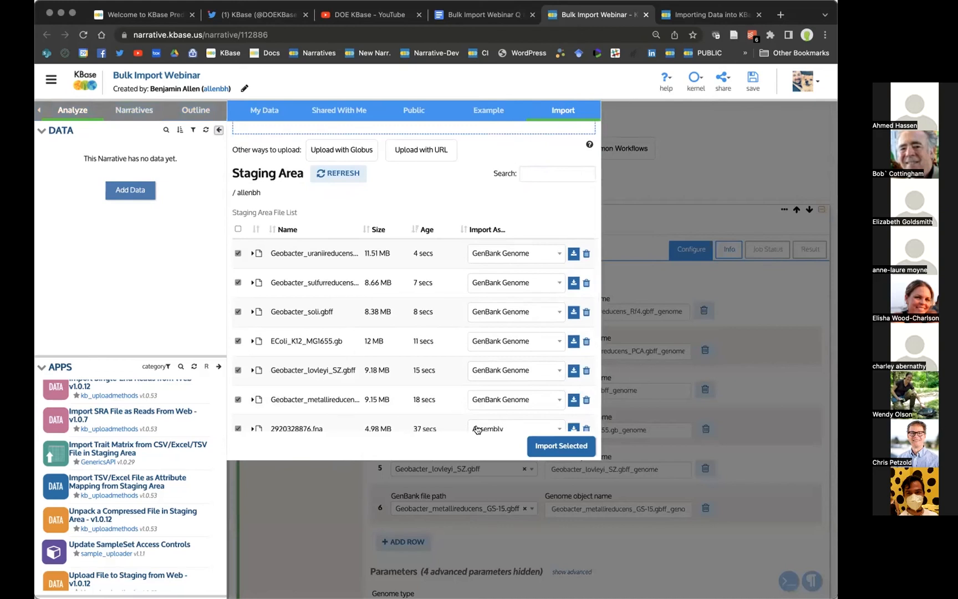
{"action": "left_click", "coordinate": [558, 445]}
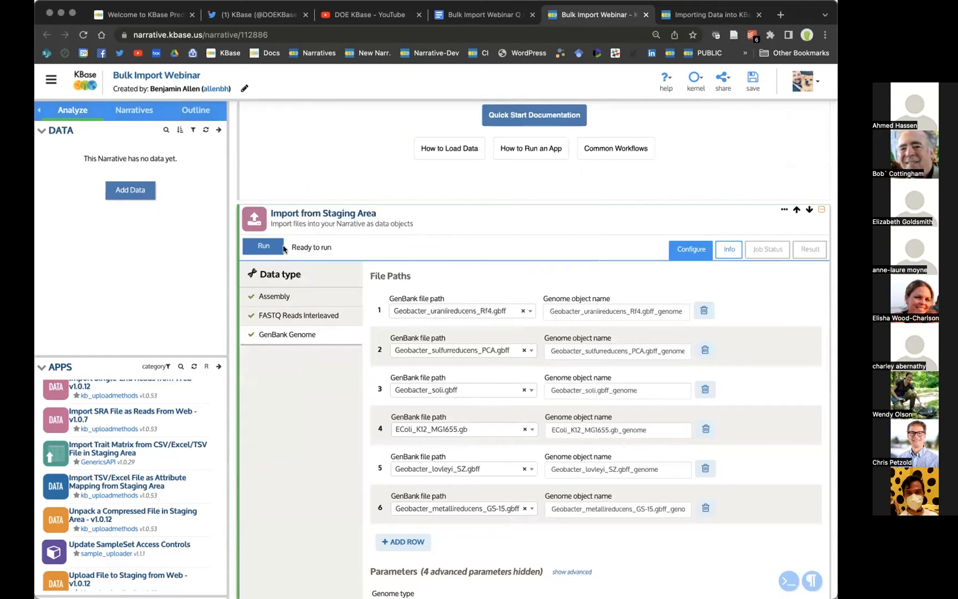
Step: Run the Import from Staging Area cell and bring its job list into view
{"action": "scroll", "coordinate": [283, 249], "scroll_direction": "down", "scroll_amount": 3}
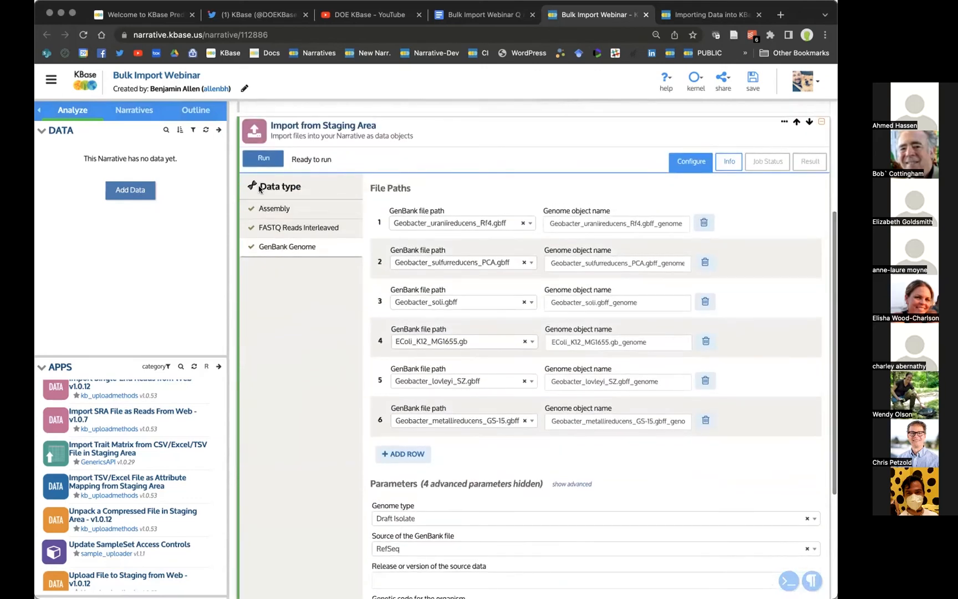
{"action": "left_click", "coordinate": [265, 157]}
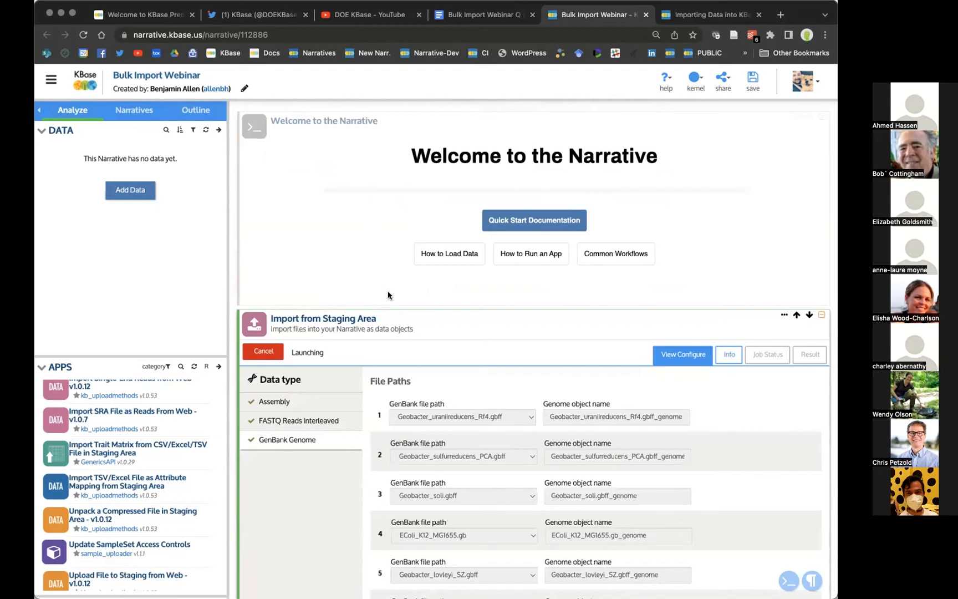
{"action": "scroll", "coordinate": [388, 290], "scroll_direction": "down", "scroll_amount": 5}
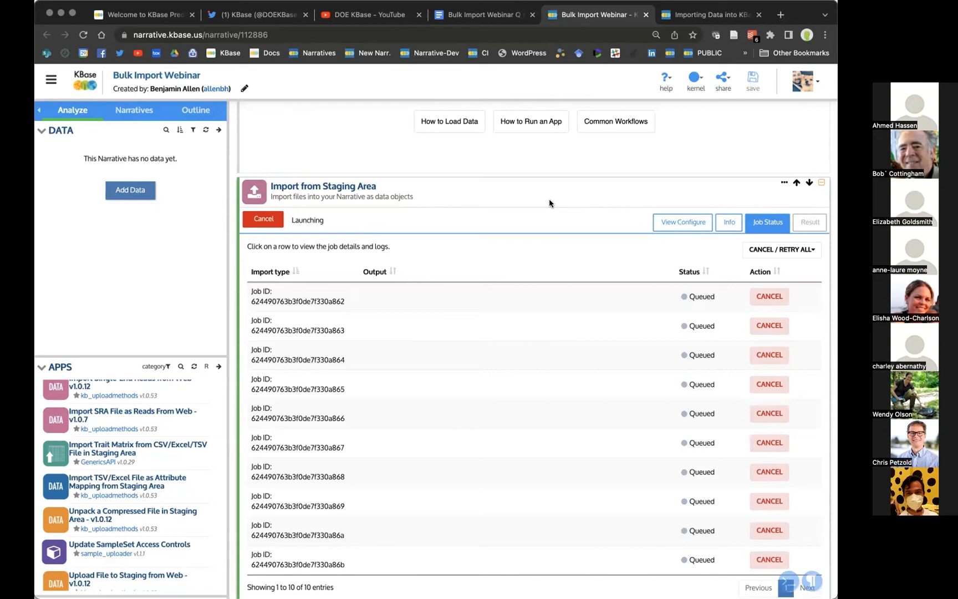
Step: Examine the status of the import jobs and view the bulk options for cancelling or retrying them
{"action": "scroll", "coordinate": [550, 201], "scroll_direction": "down", "scroll_amount": 2}
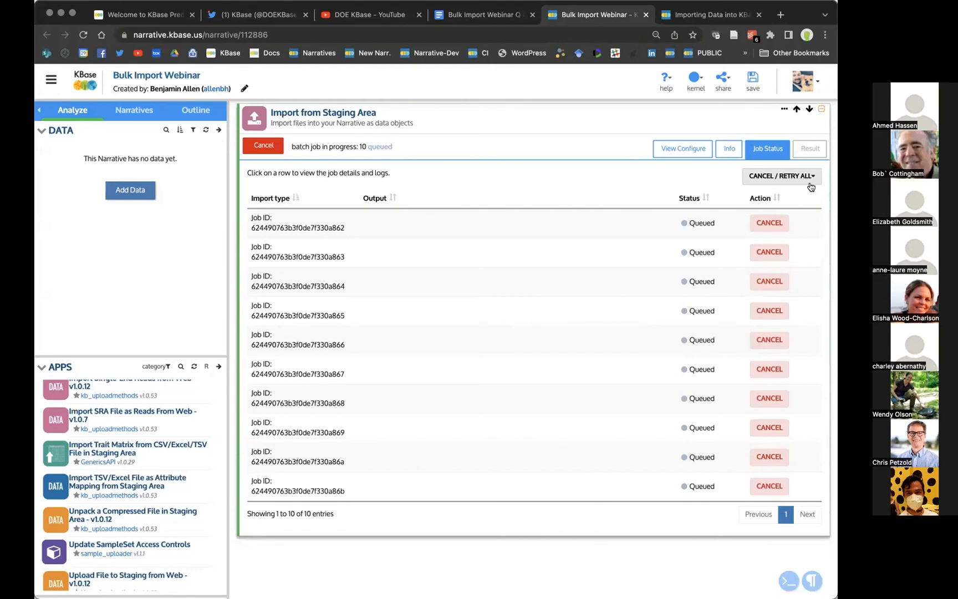
{"action": "left_click", "coordinate": [809, 178]}
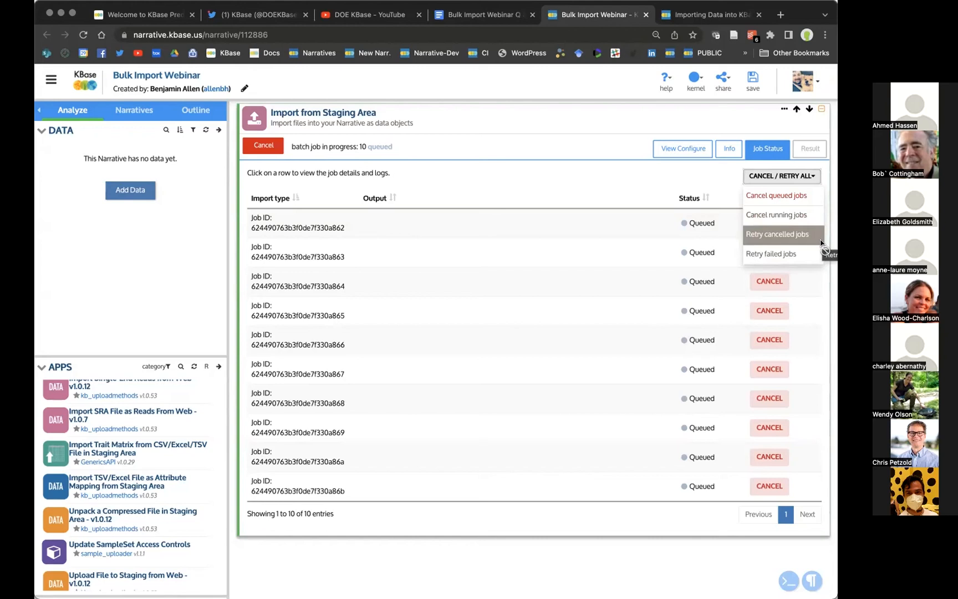
{"action": "left_click", "coordinate": [585, 180]}
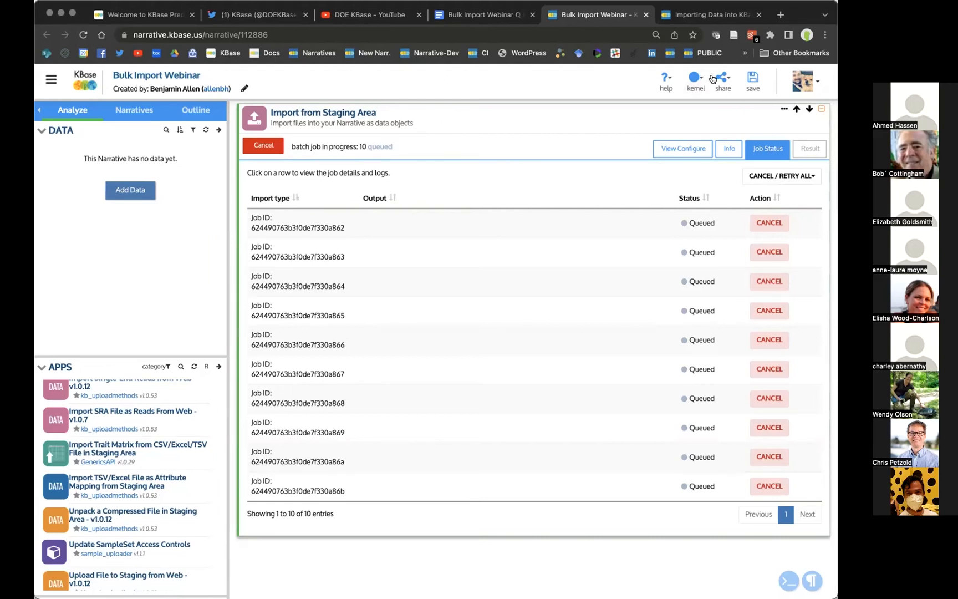
Step: Save the Bulk Import Webinar Narrative and view the kernel options without choosing one
{"action": "left_click", "coordinate": [753, 81]}
{"action": "left_click", "coordinate": [694, 85]}
{"action": "left_click", "coordinate": [694, 85]}
{"action": "left_click", "coordinate": [694, 84]}
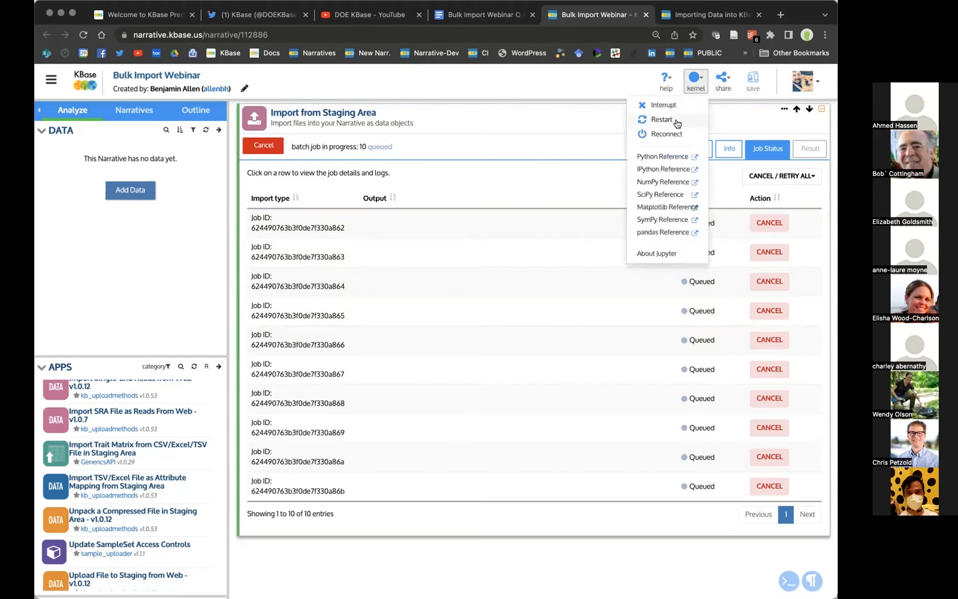
{"action": "left_click", "coordinate": [559, 121]}
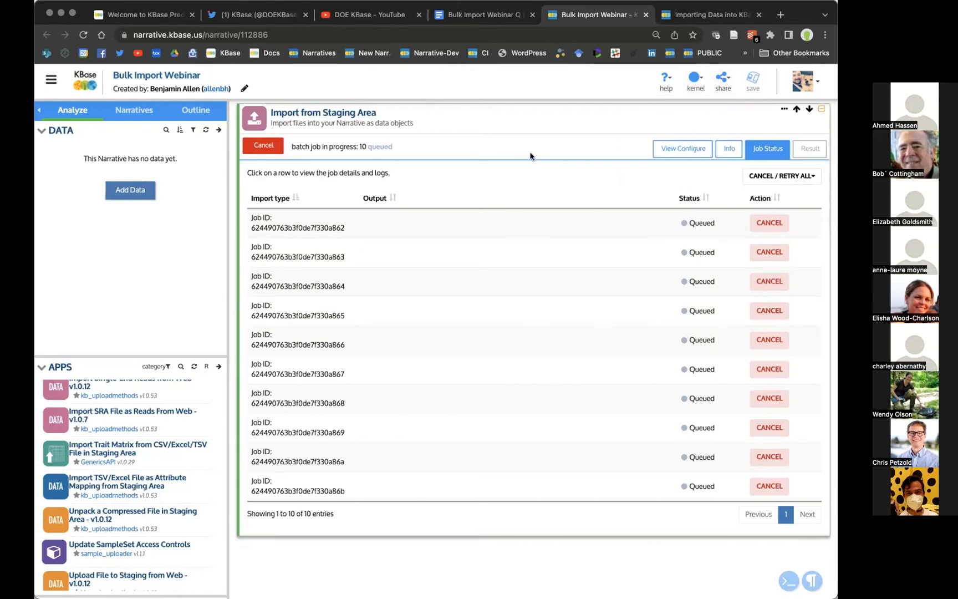
{"action": "left_click", "coordinate": [746, 158]}
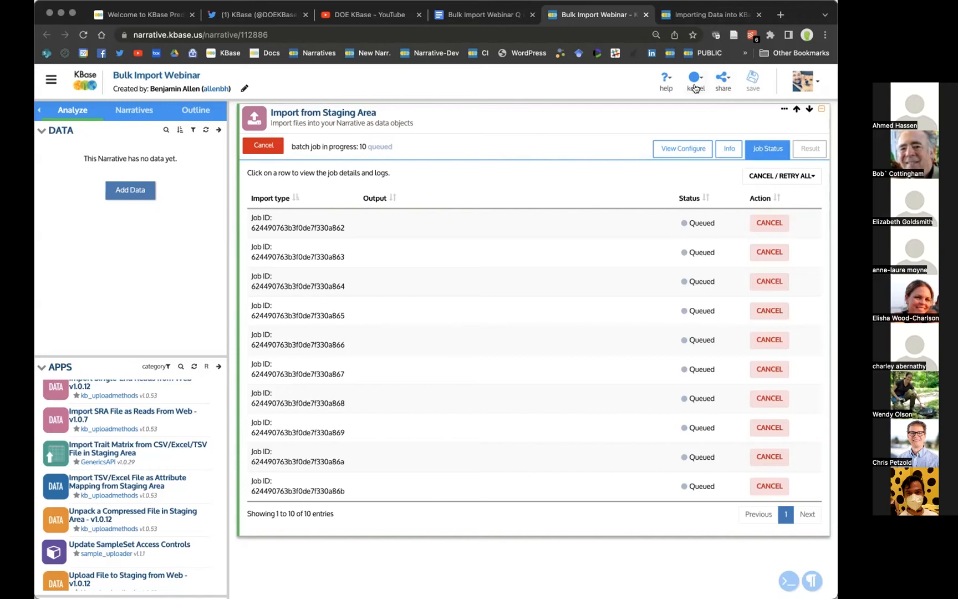
Step: Open the bookmarked Narratives page in a new browser tab and load narrative.kbase.us again
{"action": "left_click", "coordinate": [686, 14]}
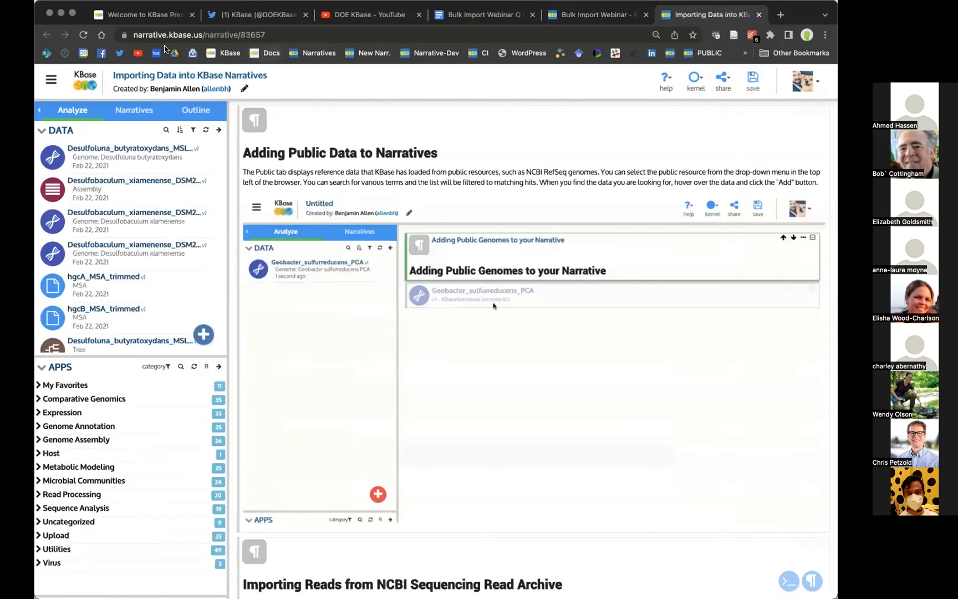
{"action": "left_click", "coordinate": [307, 55], "text": "super"}
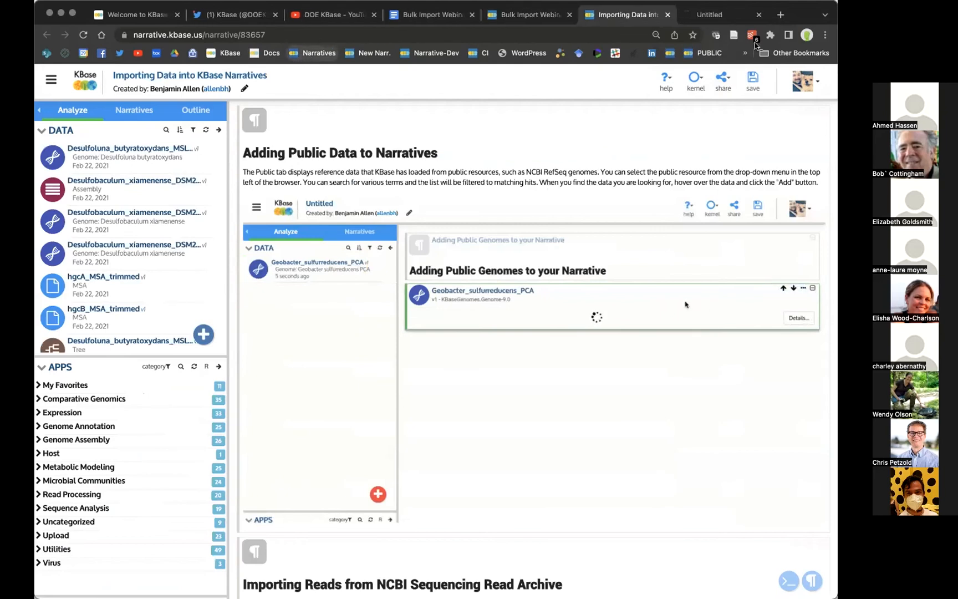
{"action": "left_click", "coordinate": [699, 14]}
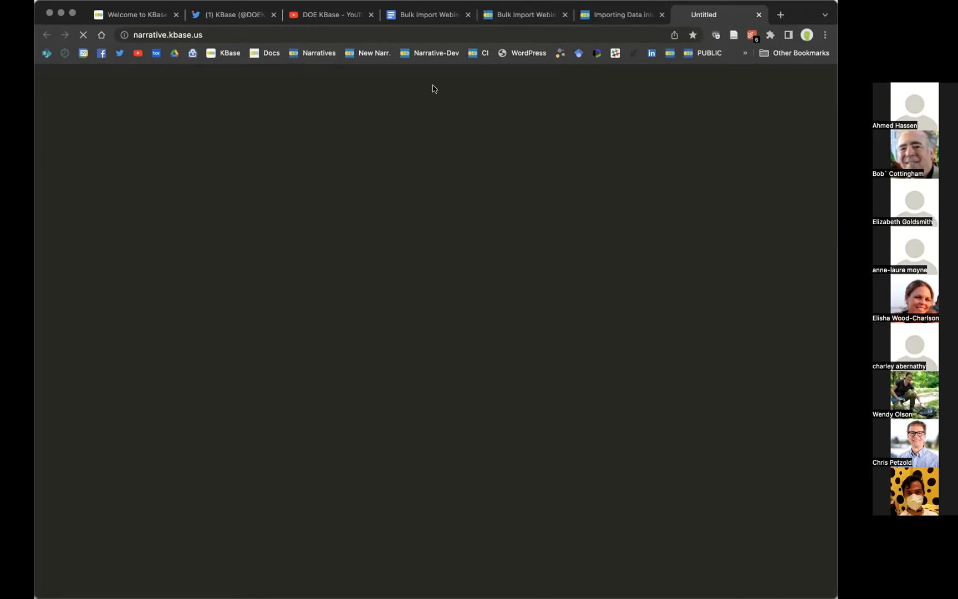
{"action": "left_click", "coordinate": [384, 36]}
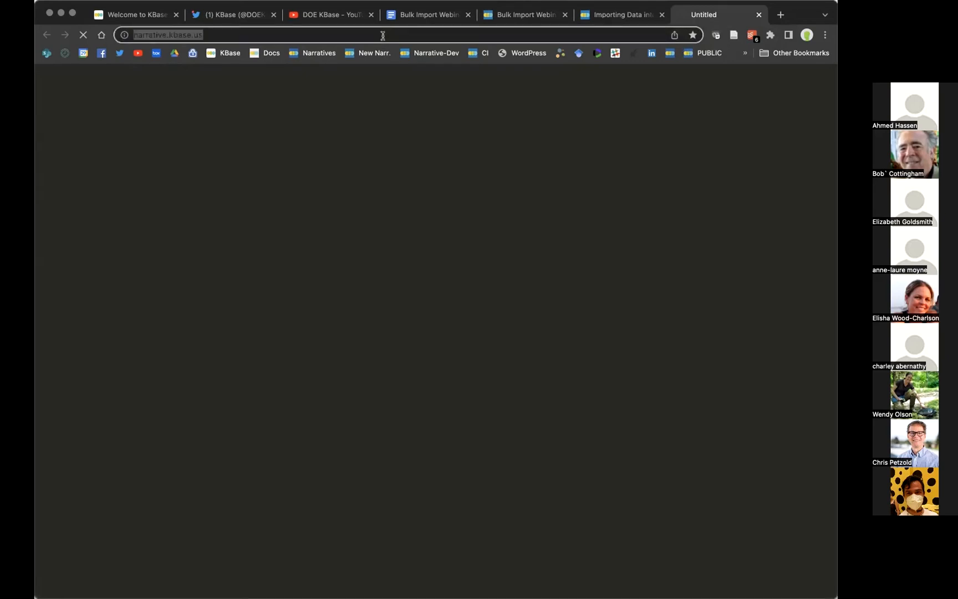
{"action": "key", "text": "Return"}
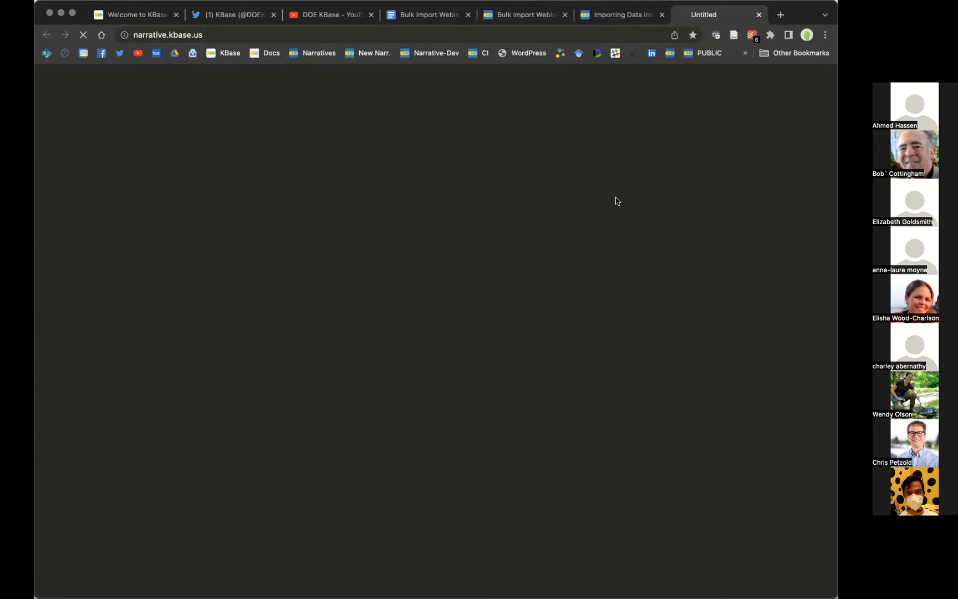
Step: Check the import job statuses in the Bulk Import Webinar Narrative while the Narratives page is loading
{"action": "left_click", "coordinate": [511, 21]}
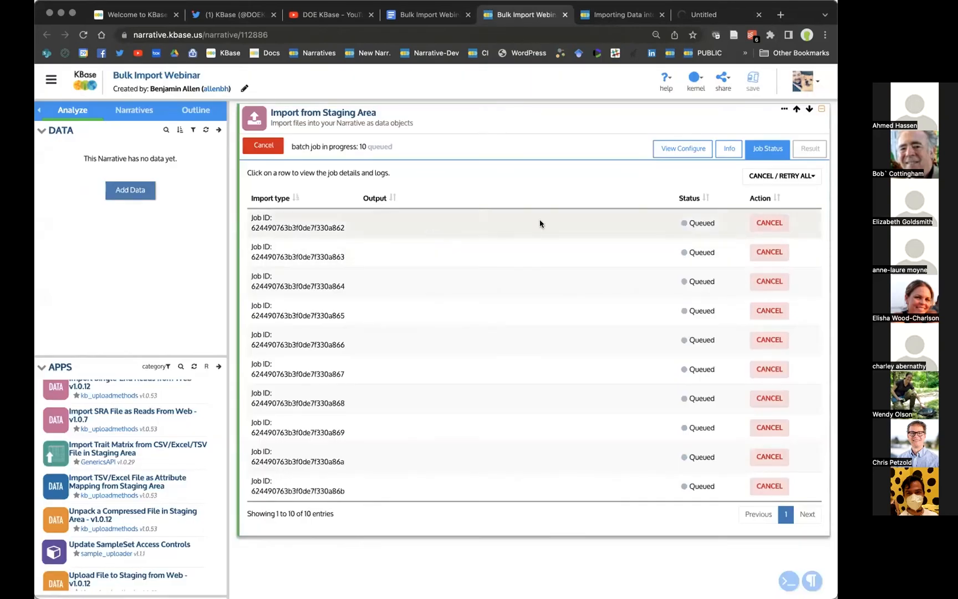
{"action": "left_click", "coordinate": [698, 16]}
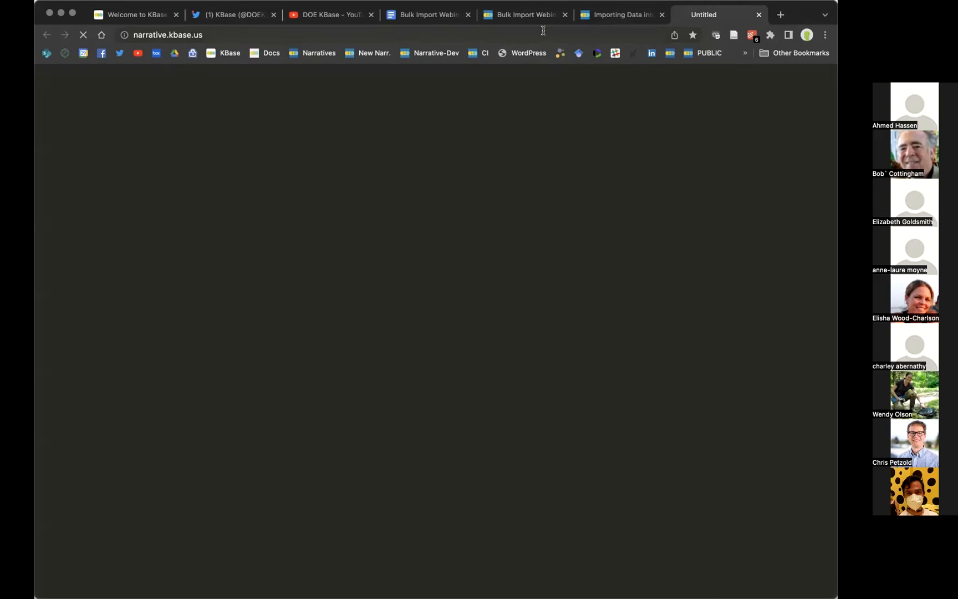
{"action": "left_click", "coordinate": [514, 16]}
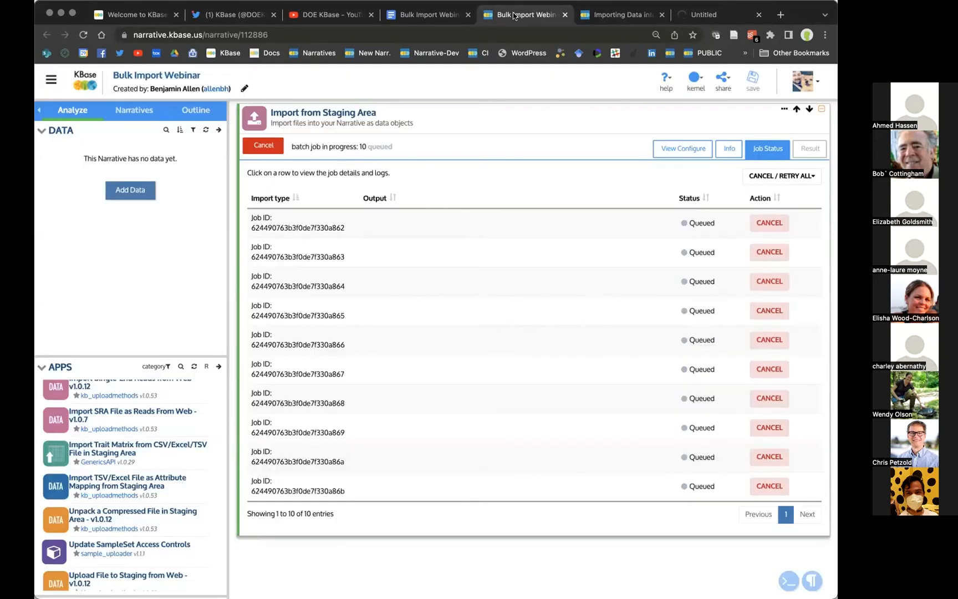
{"action": "left_click", "coordinate": [694, 22]}
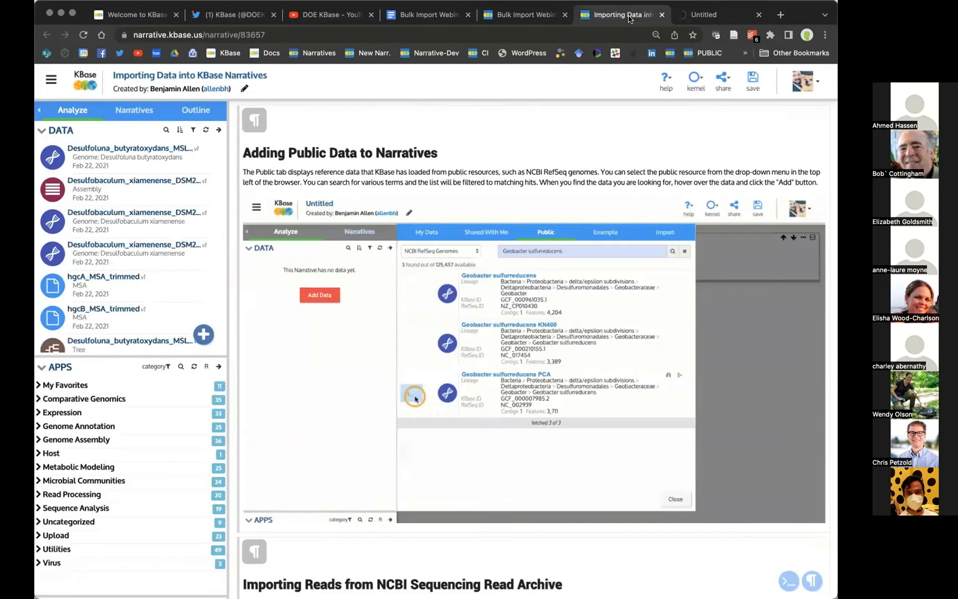
Step: Show the NCBI Sequencing Read Archive section of the Importing Data into KBase Narratives Narrative and expand the Upload app category
{"action": "left_click", "coordinate": [630, 23]}
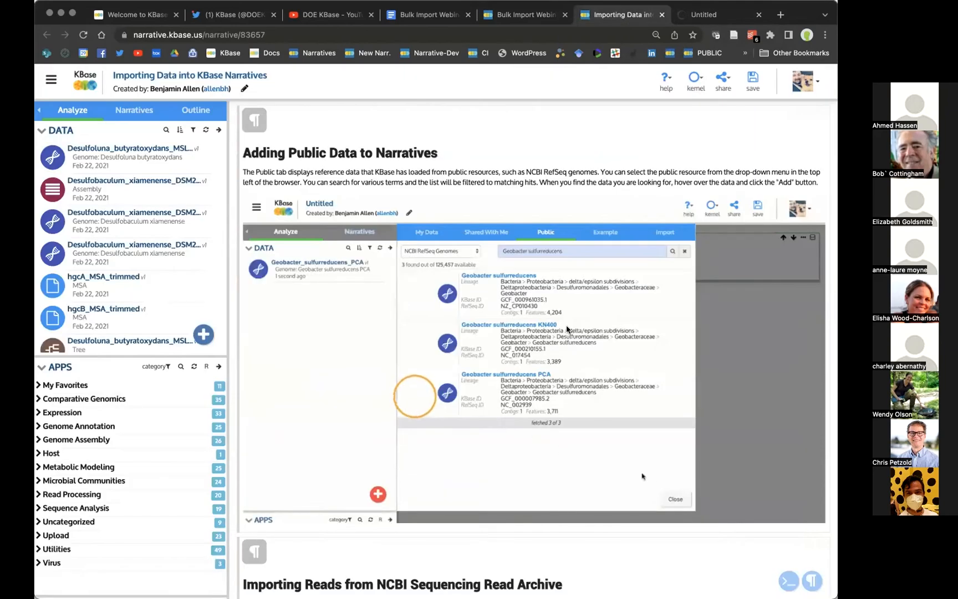
{"action": "scroll", "coordinate": [566, 329], "scroll_direction": "down", "scroll_amount": 3}
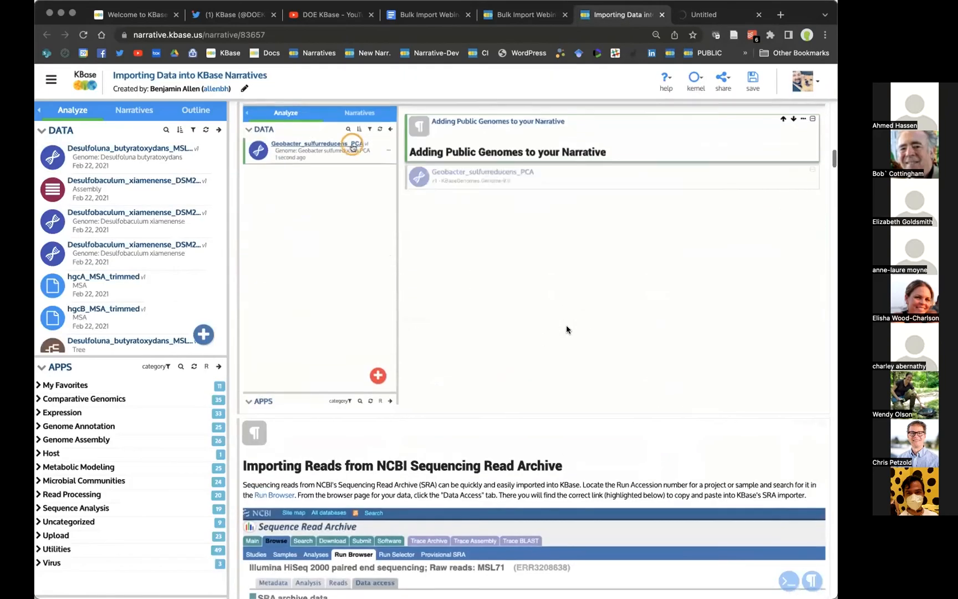
{"action": "scroll", "coordinate": [566, 329], "scroll_direction": "down", "scroll_amount": 3}
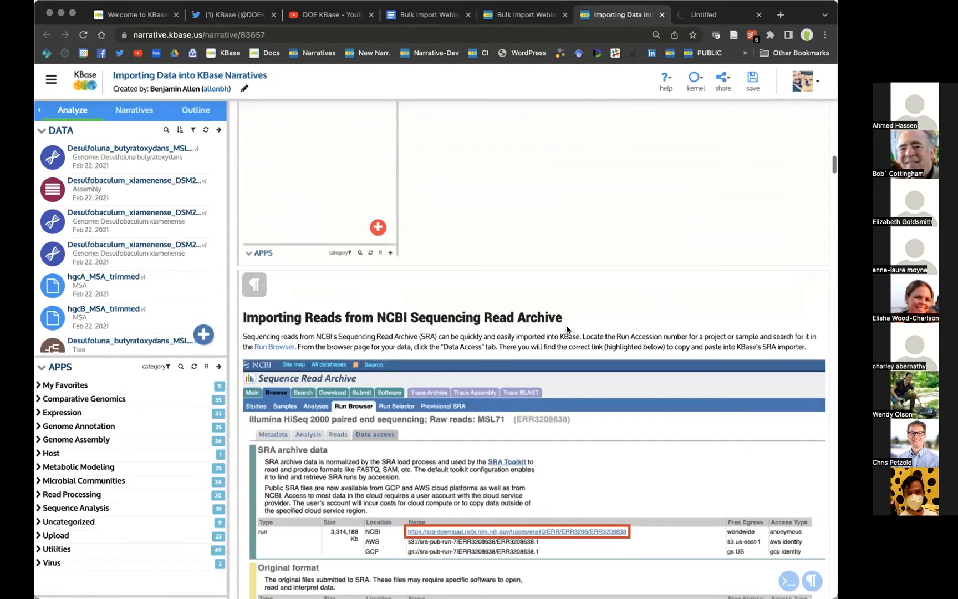
{"action": "scroll", "coordinate": [566, 328], "scroll_direction": "down", "scroll_amount": 3}
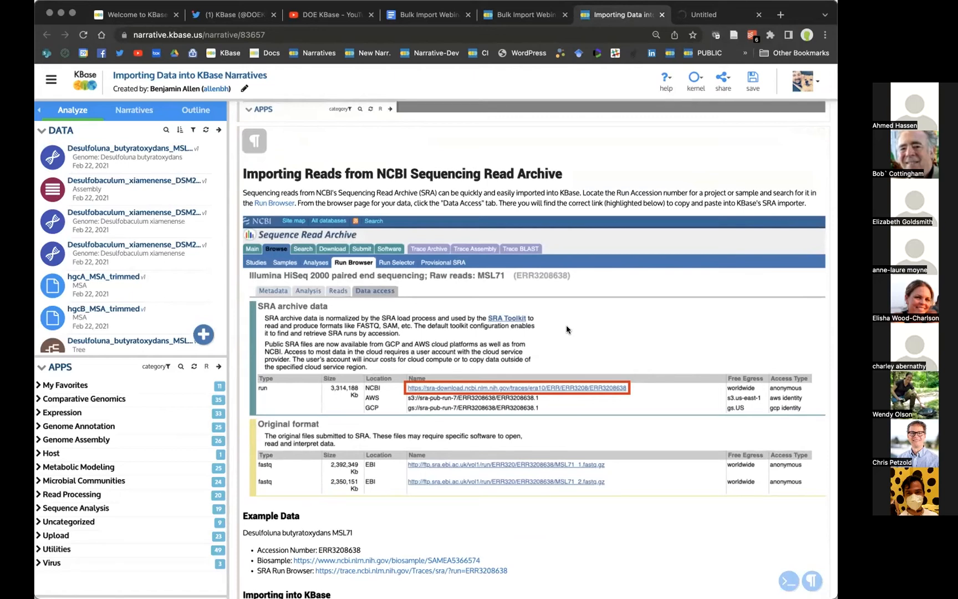
{"action": "left_click", "coordinate": [92, 538]}
{"action": "scroll", "coordinate": [135, 492], "scroll_direction": "down", "scroll_amount": 5}
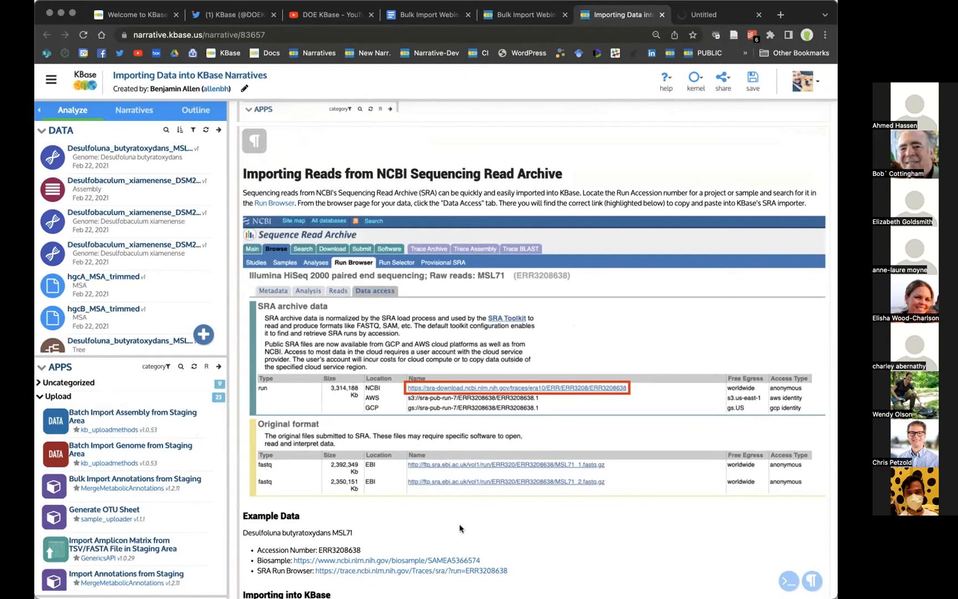
Step: Examine the SRA example data, the Importing into KBase instructions, the run metadata legend and the SRA import app cell
{"action": "scroll", "coordinate": [459, 524], "scroll_direction": "down", "scroll_amount": 6}
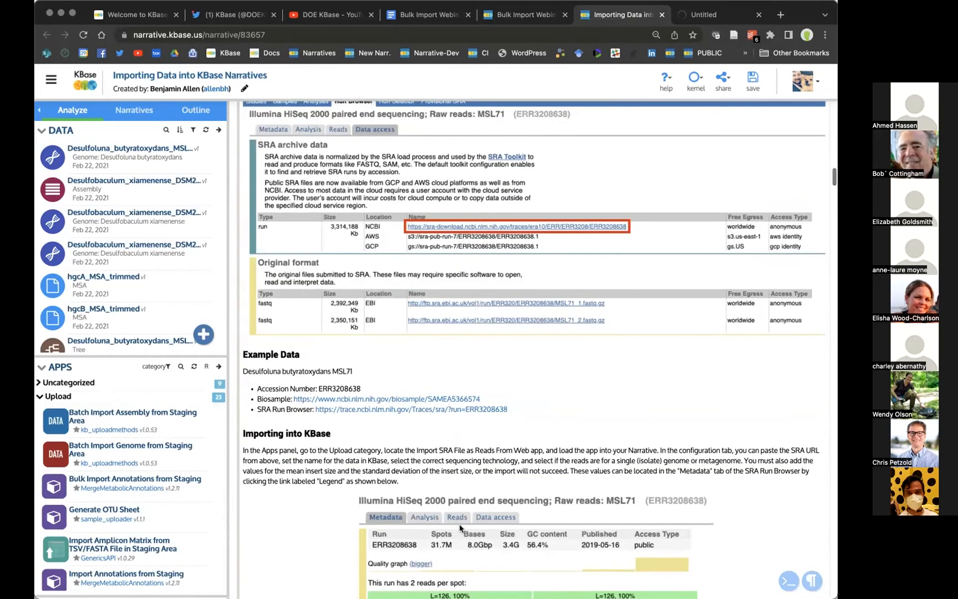
{"action": "scroll", "coordinate": [459, 527], "scroll_direction": "up", "scroll_amount": 1}
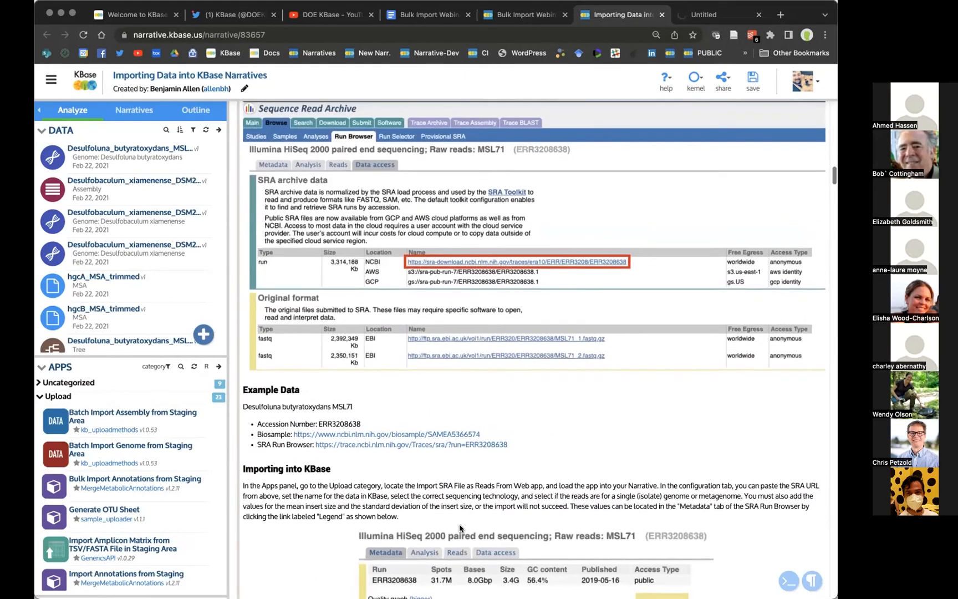
{"action": "scroll", "coordinate": [459, 527], "scroll_direction": "up", "scroll_amount": 1}
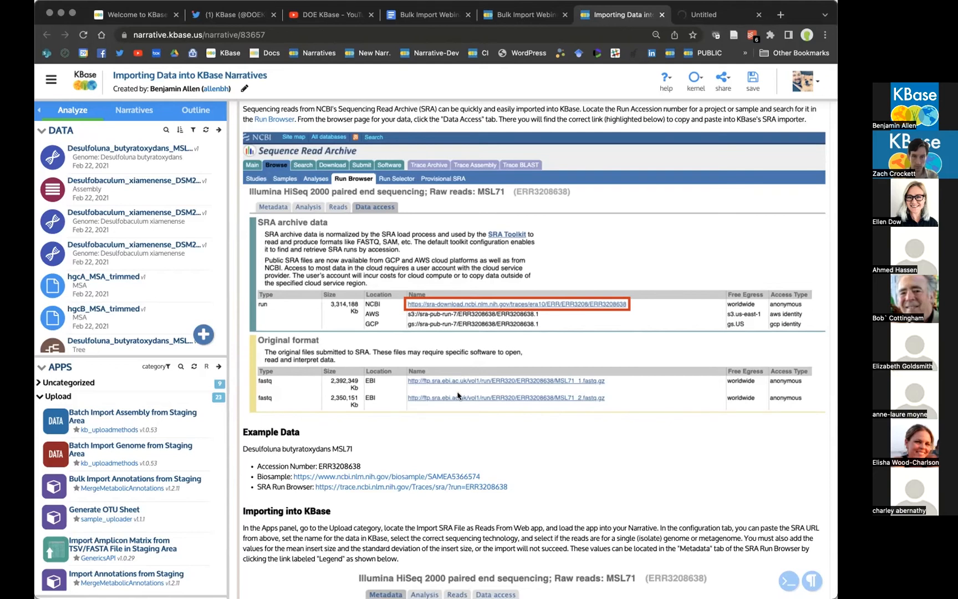
{"action": "scroll", "coordinate": [560, 342], "scroll_direction": "down", "scroll_amount": 2}
{"action": "scroll", "coordinate": [580, 344], "scroll_direction": "down", "scroll_amount": 1}
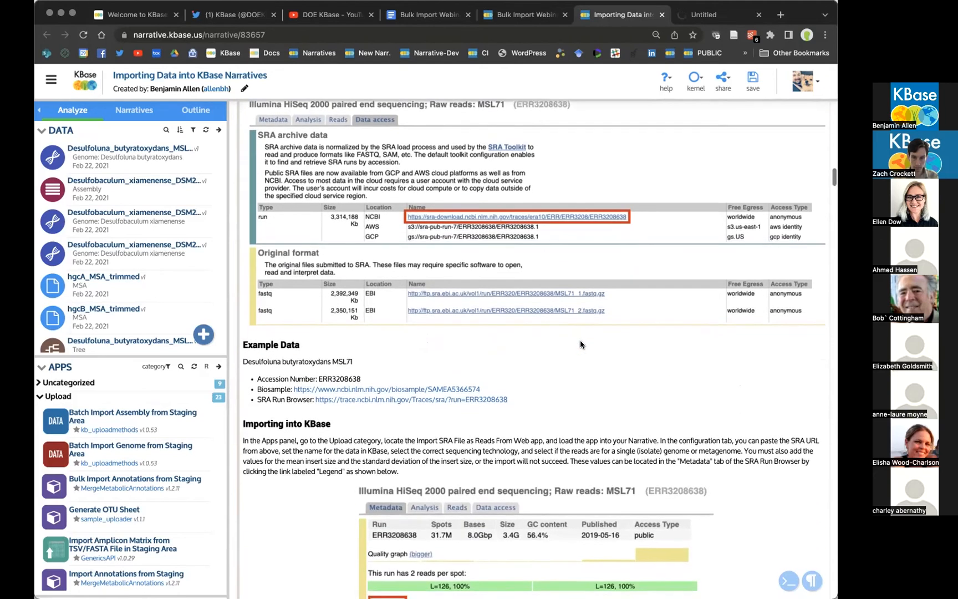
{"action": "scroll", "coordinate": [580, 344], "scroll_direction": "down", "scroll_amount": 1}
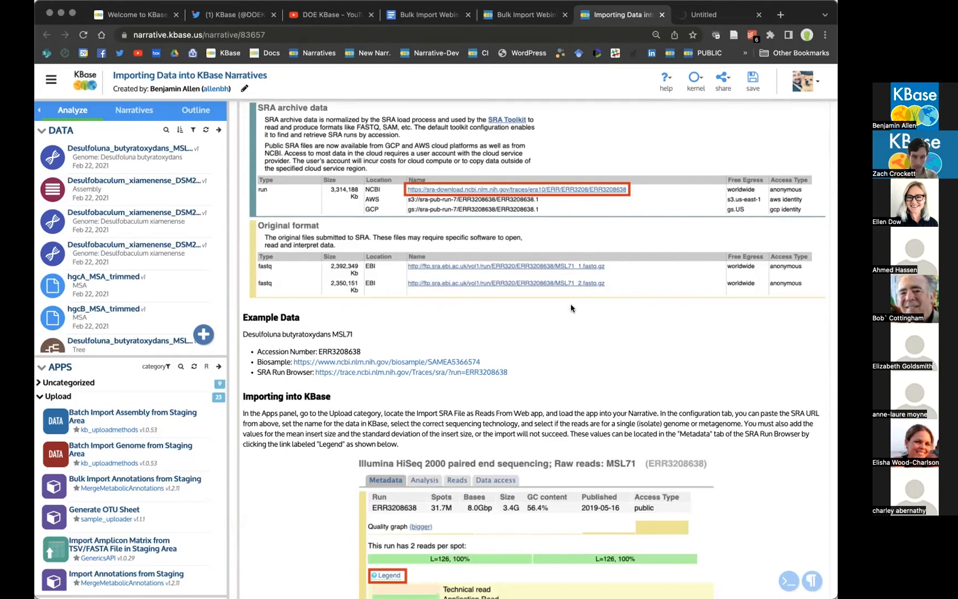
{"action": "scroll", "coordinate": [571, 308], "scroll_direction": "down", "scroll_amount": 2}
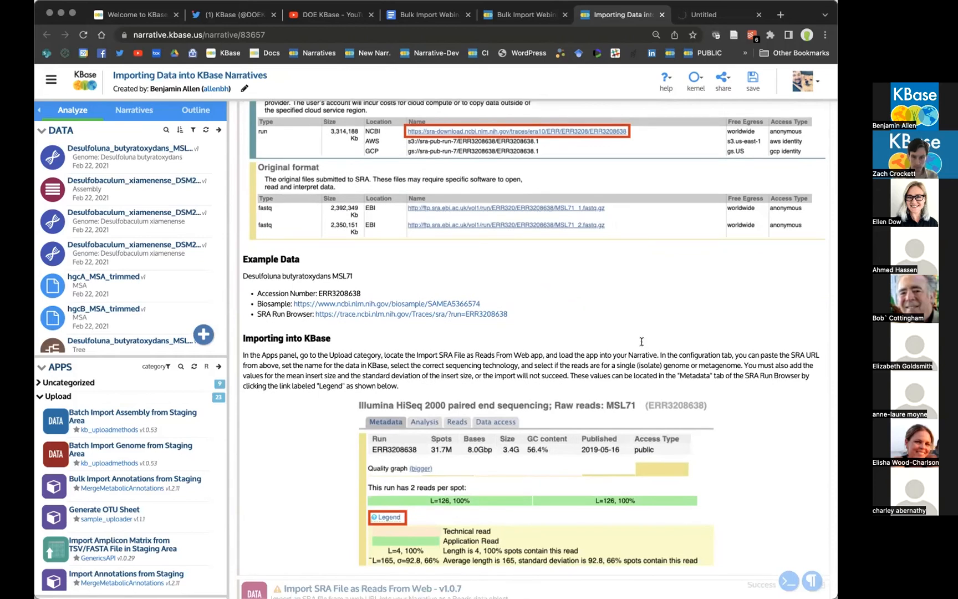
{"action": "scroll", "coordinate": [642, 341], "scroll_direction": "down", "scroll_amount": 3}
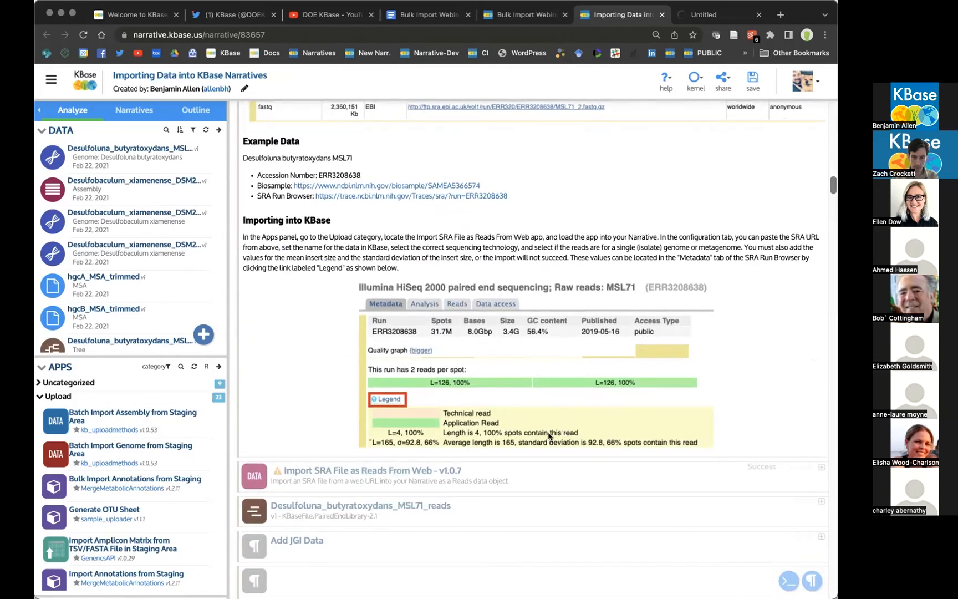
{"action": "scroll", "coordinate": [545, 435], "scroll_direction": "down", "scroll_amount": 2}
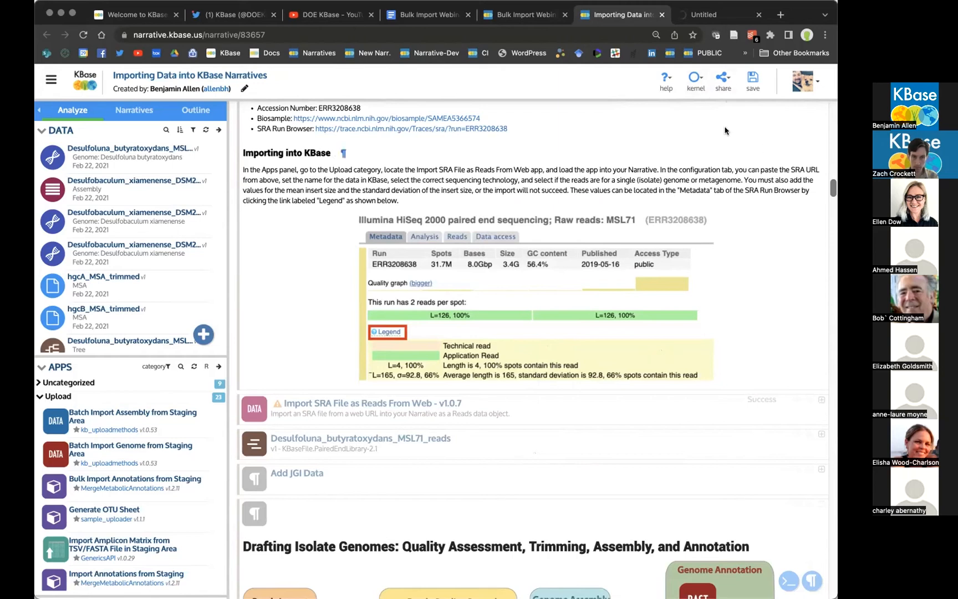
Step: Check the Narratives page that is still loading and the import job statuses in the Bulk Import Webinar Narrative
{"action": "left_click", "coordinate": [699, 16]}
{"action": "left_click", "coordinate": [410, 29]}
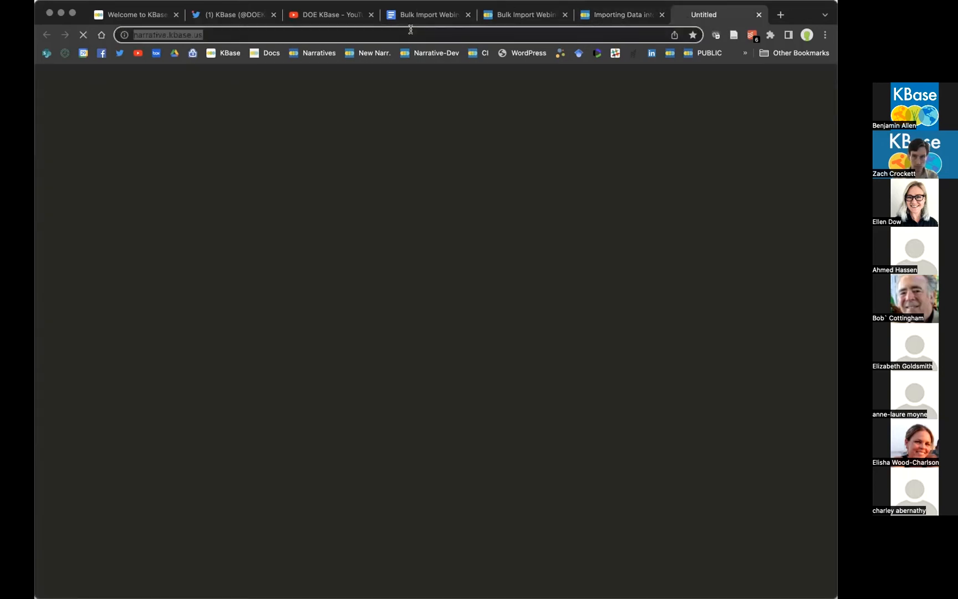
{"action": "left_click", "coordinate": [505, 15]}
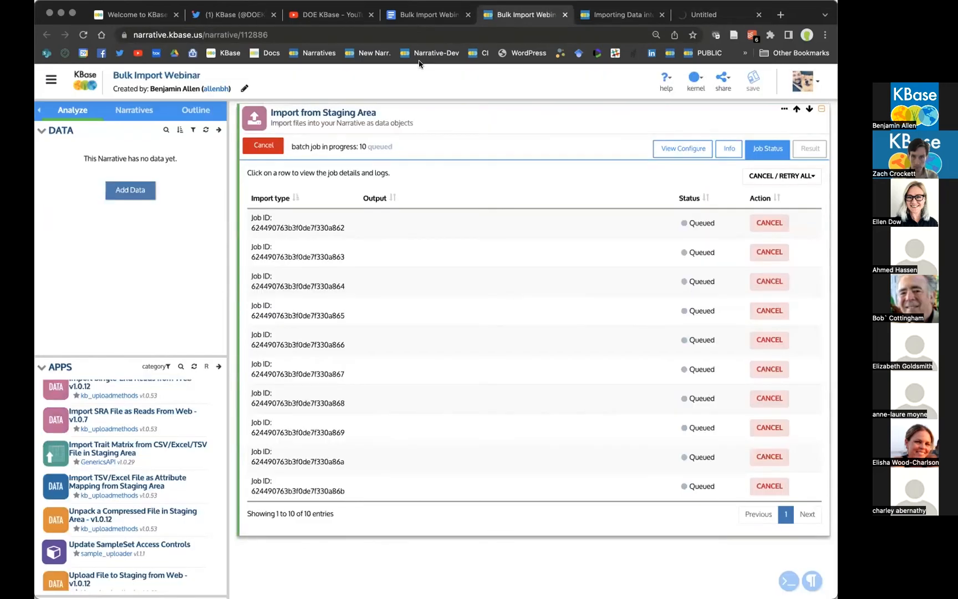
{"action": "left_click", "coordinate": [383, 35]}
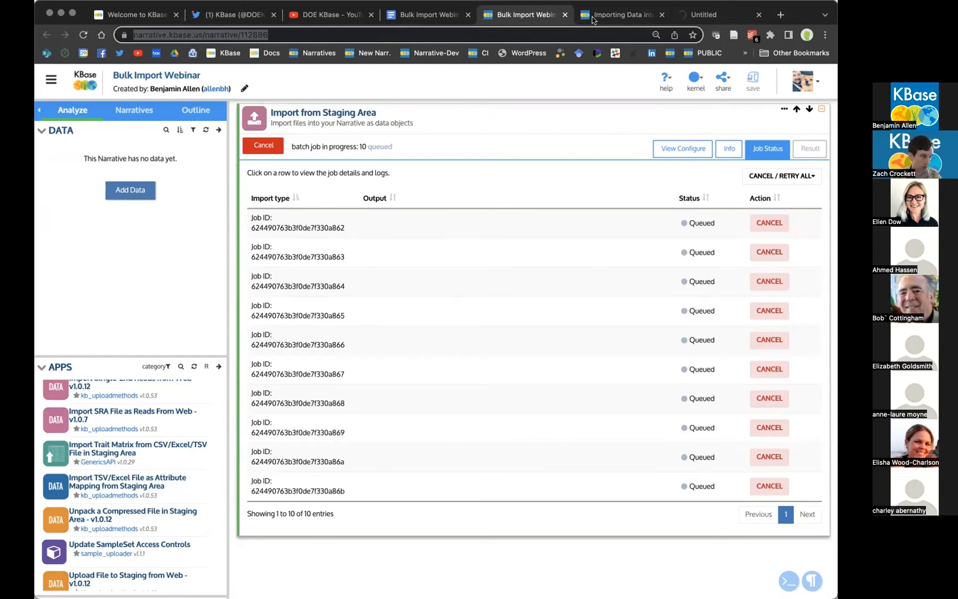
Step: Review the SRA file links and Example Data section in the Importing Data into KBase Narratives Narrative
{"action": "left_click", "coordinate": [621, 15]}
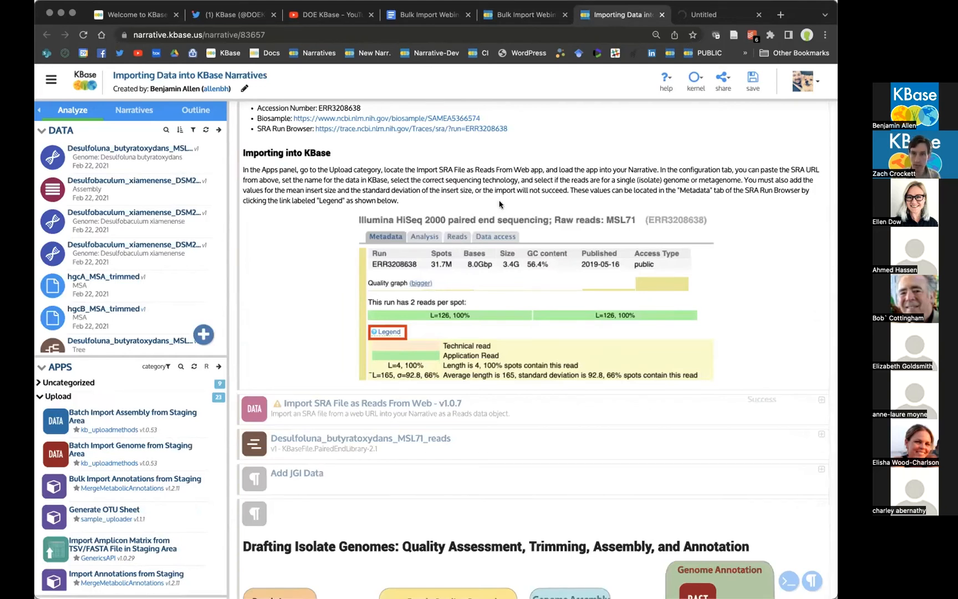
{"action": "scroll", "coordinate": [525, 153], "scroll_direction": "up", "scroll_amount": 3}
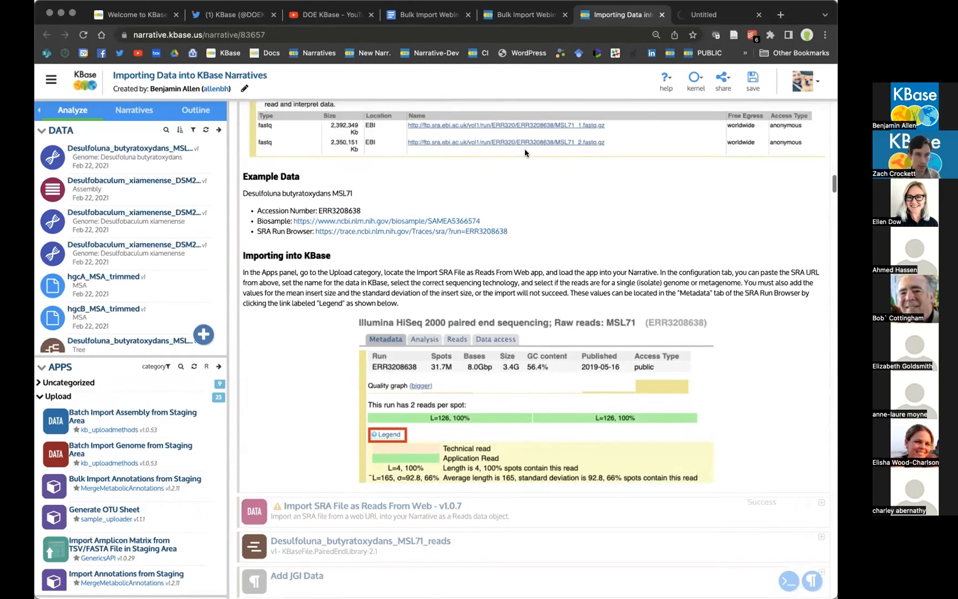
{"action": "scroll", "coordinate": [525, 153], "scroll_direction": "up", "scroll_amount": 2}
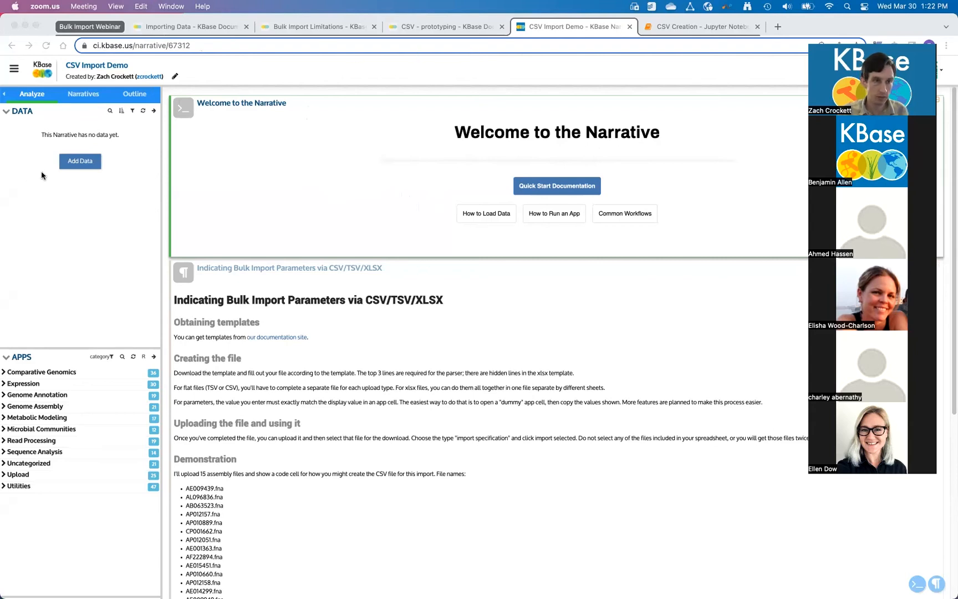
Step: Open the staging area in the CSV Import Demo Narrative, set CP001662.fna to import as Assembly, and deselect the file
{"action": "left_click", "coordinate": [76, 165]}
{"action": "left_click", "coordinate": [78, 163]}
{"action": "left_click", "coordinate": [461, 92]}
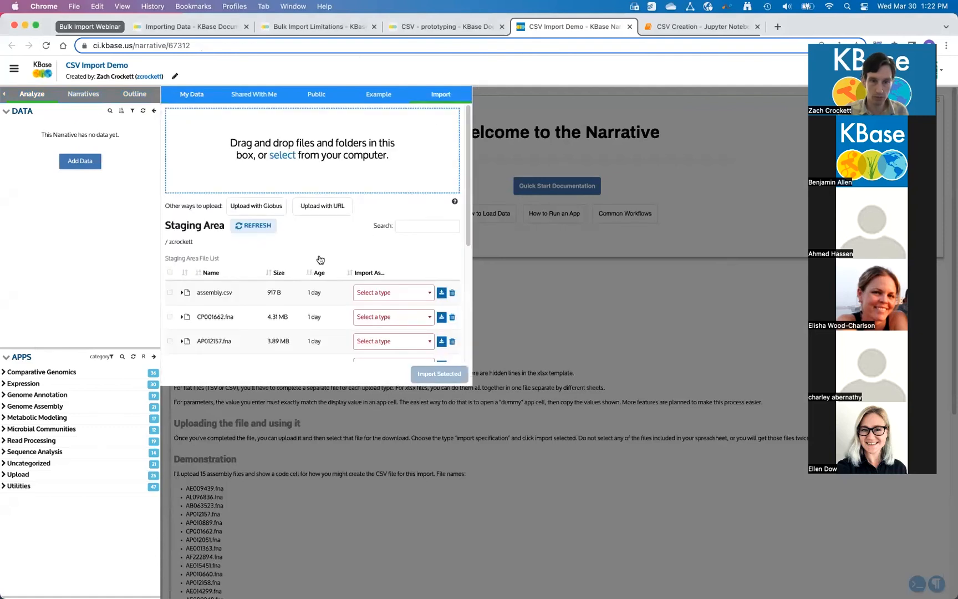
{"action": "scroll", "coordinate": [335, 257], "scroll_direction": "down", "scroll_amount": 3}
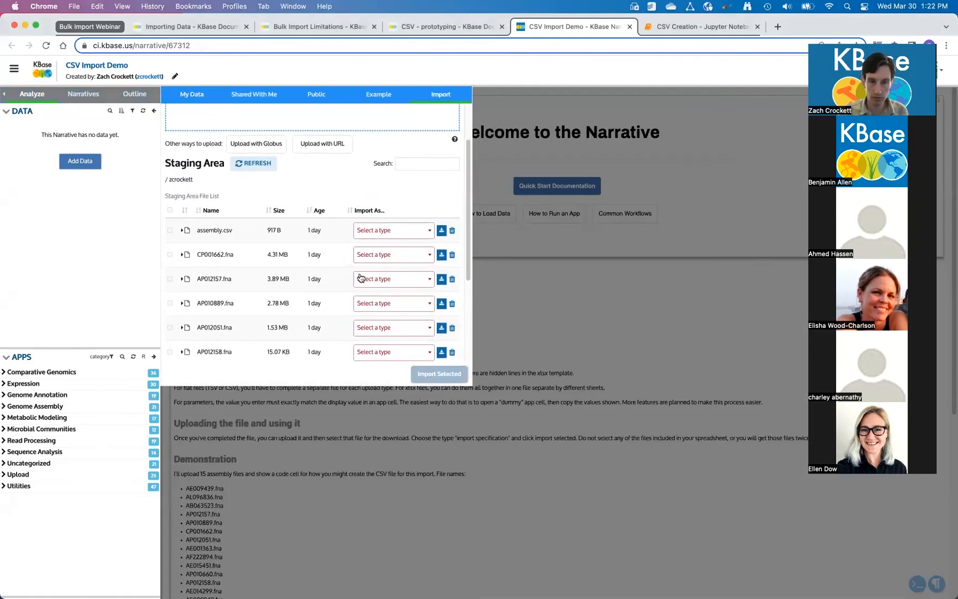
{"action": "left_click", "coordinate": [372, 256]}
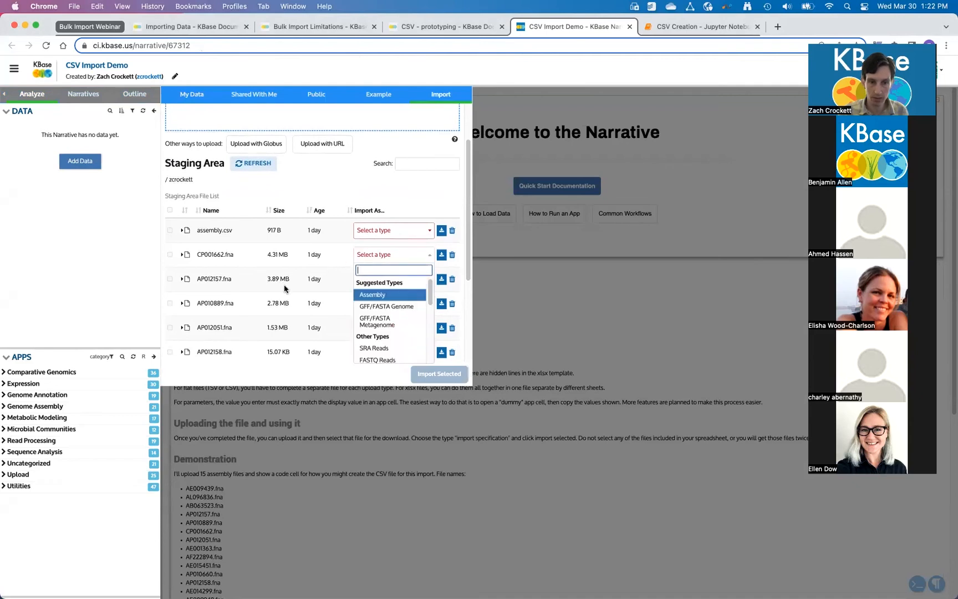
{"action": "left_click", "coordinate": [372, 295]}
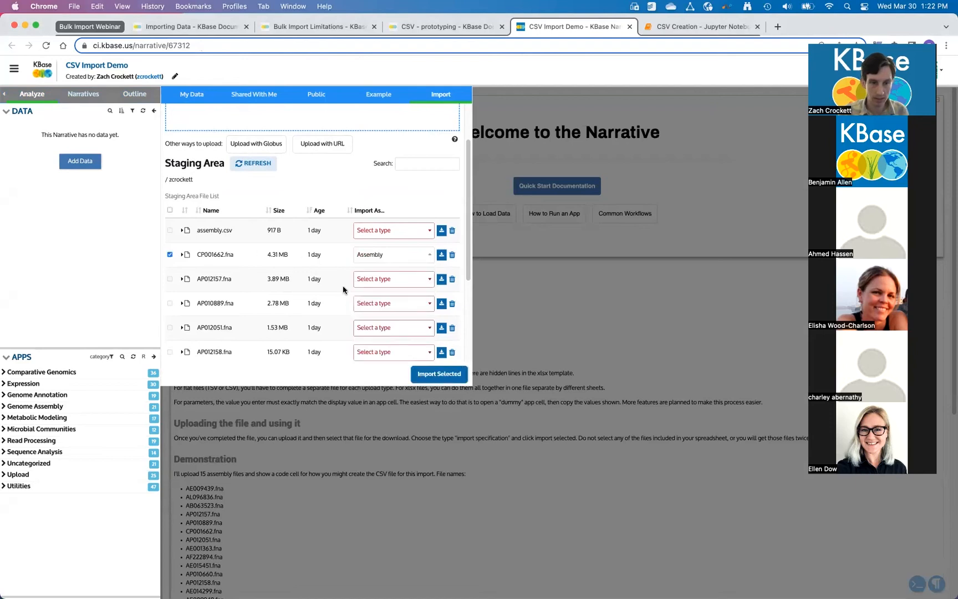
{"action": "left_click", "coordinate": [170, 256]}
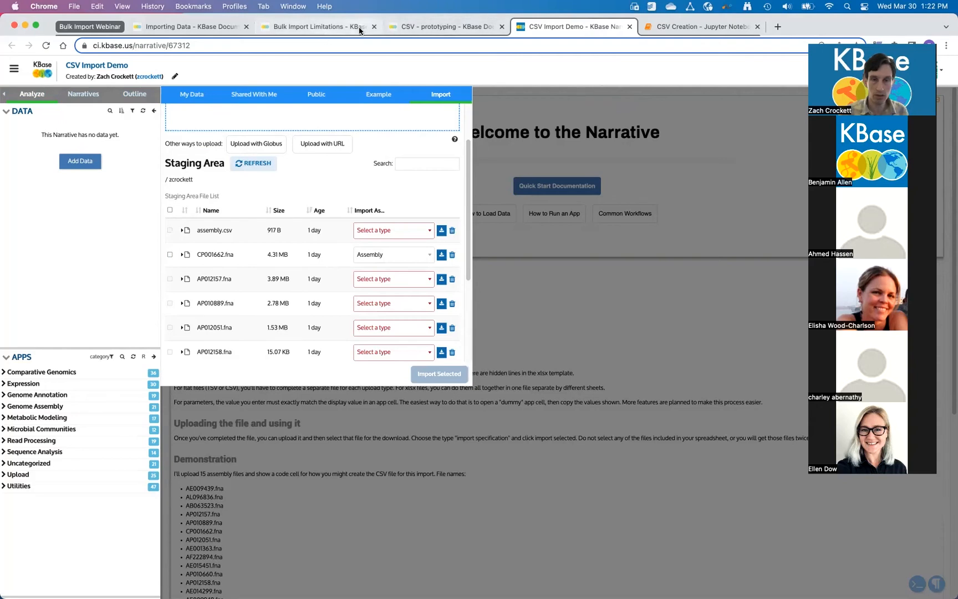
Step: Show the CSV - prototyping page of the KBase Documentation and its full web address
{"action": "left_click", "coordinate": [430, 27]}
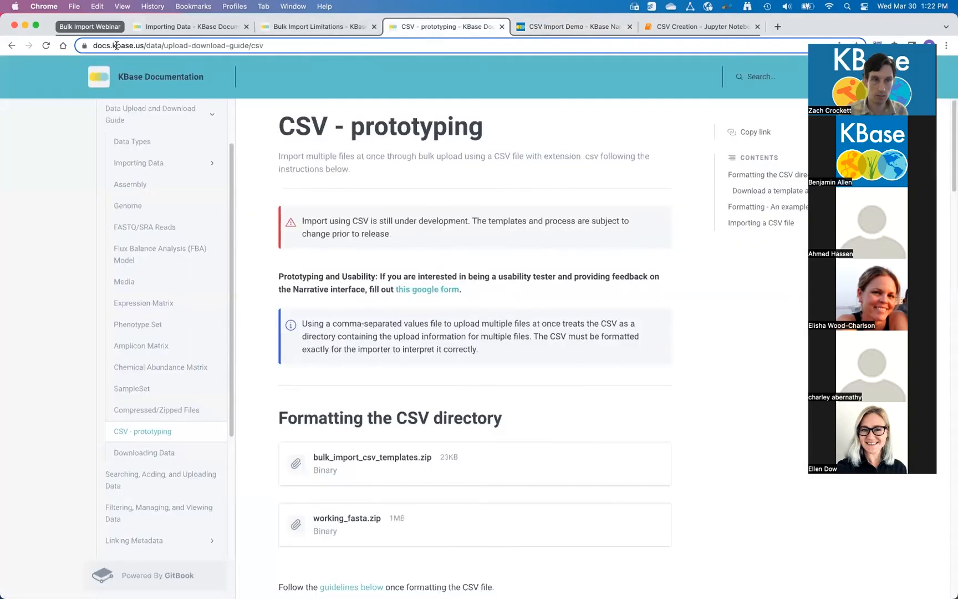
{"action": "left_click", "coordinate": [94, 46]}
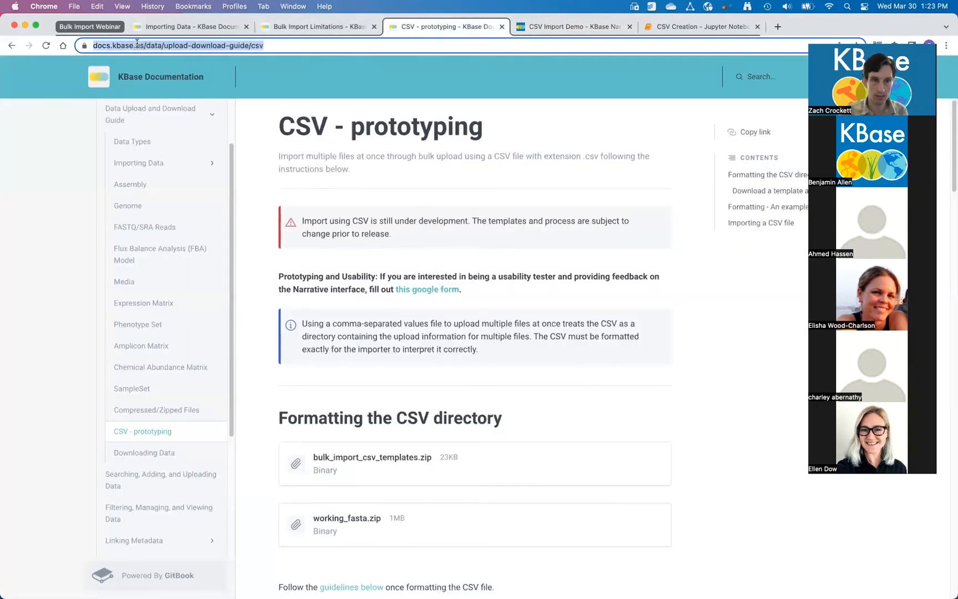
{"action": "left_click", "coordinate": [160, 45]}
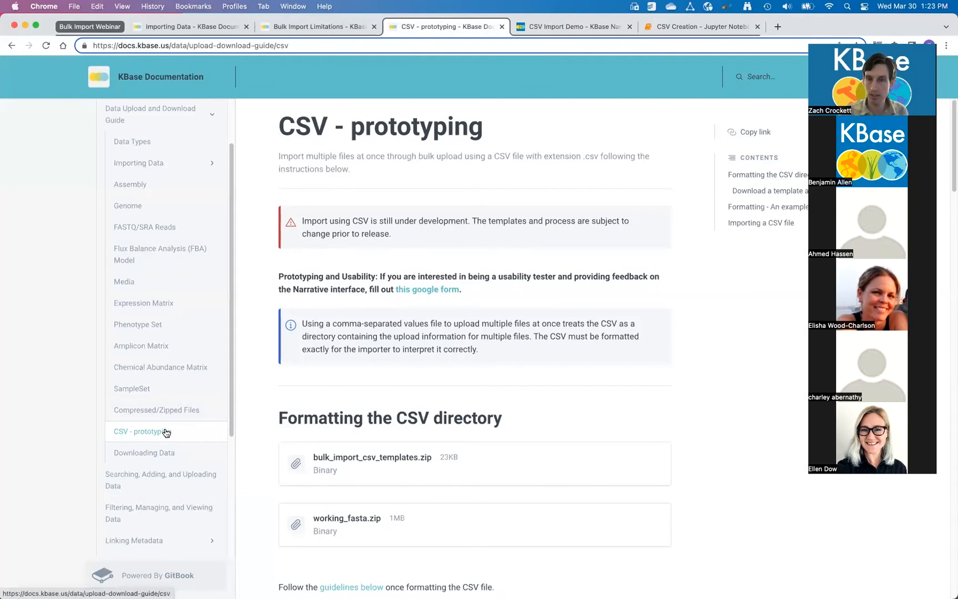
Step: Return from the CSV Import Demo Narrative to the CSV - prototyping documentation and download bulk_import_csv_templates.zip
{"action": "left_click", "coordinate": [562, 29]}
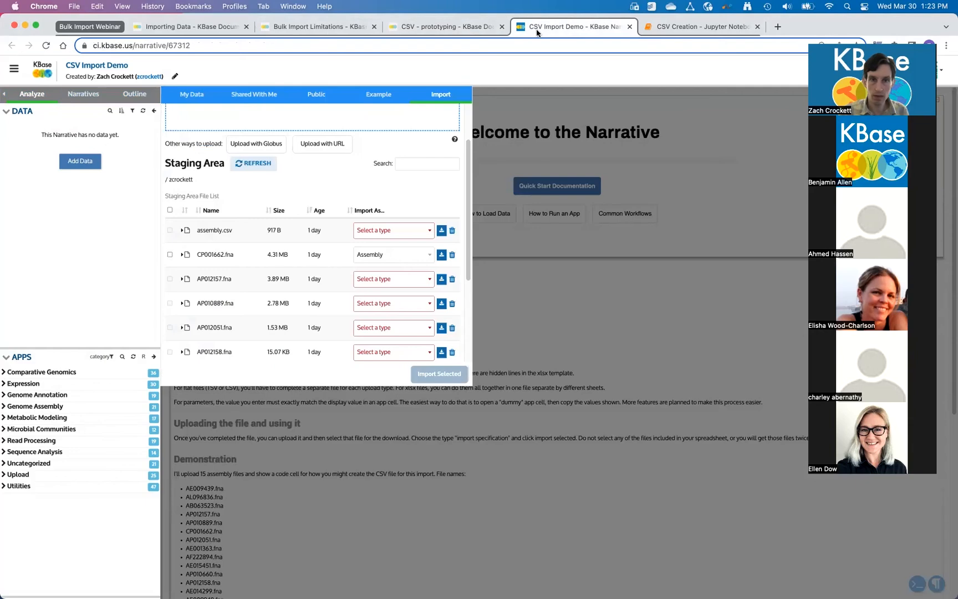
{"action": "left_click", "coordinate": [414, 31]}
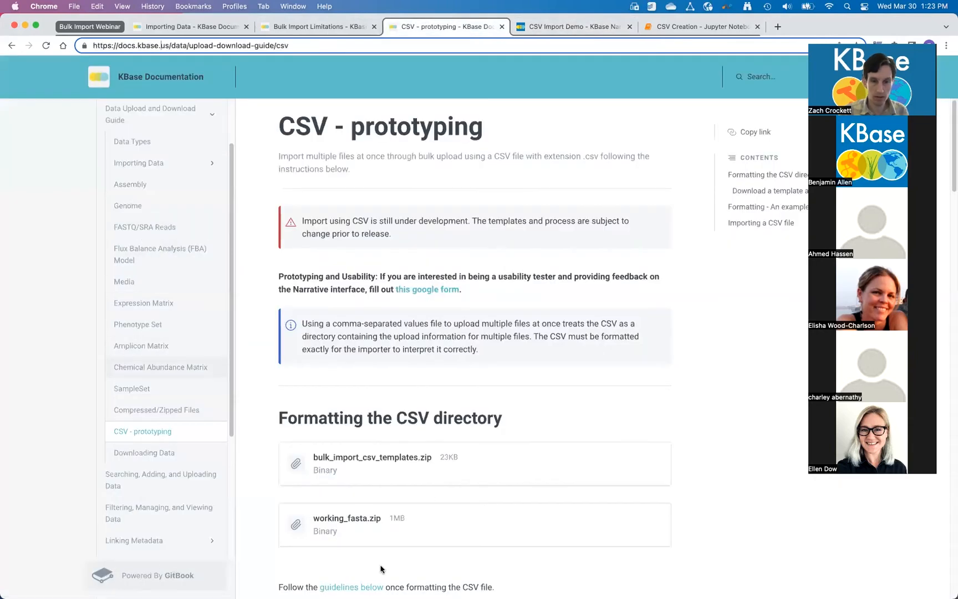
{"action": "scroll", "coordinate": [441, 376], "scroll_direction": "down", "scroll_amount": 3}
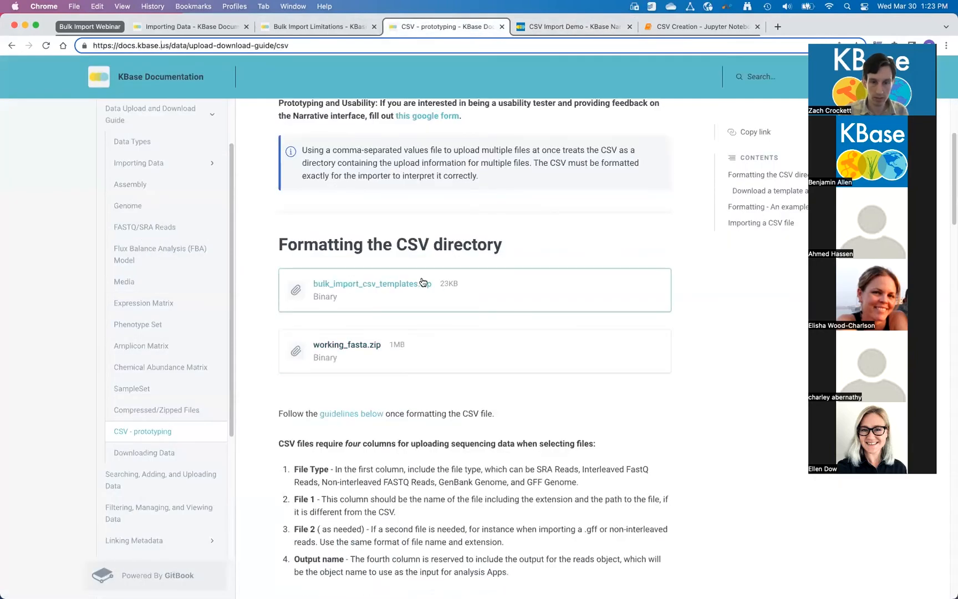
{"action": "left_click", "coordinate": [360, 284]}
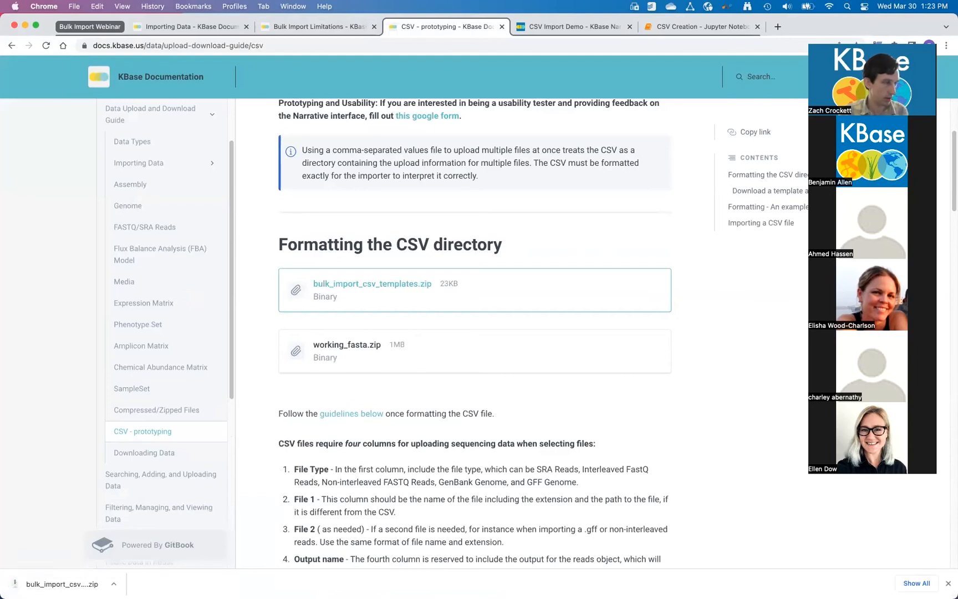
Step: Switch to the assembly template in Excel and fit the widths of columns A, B and C to their contents
{"action": "key", "text": "super+Tab"}
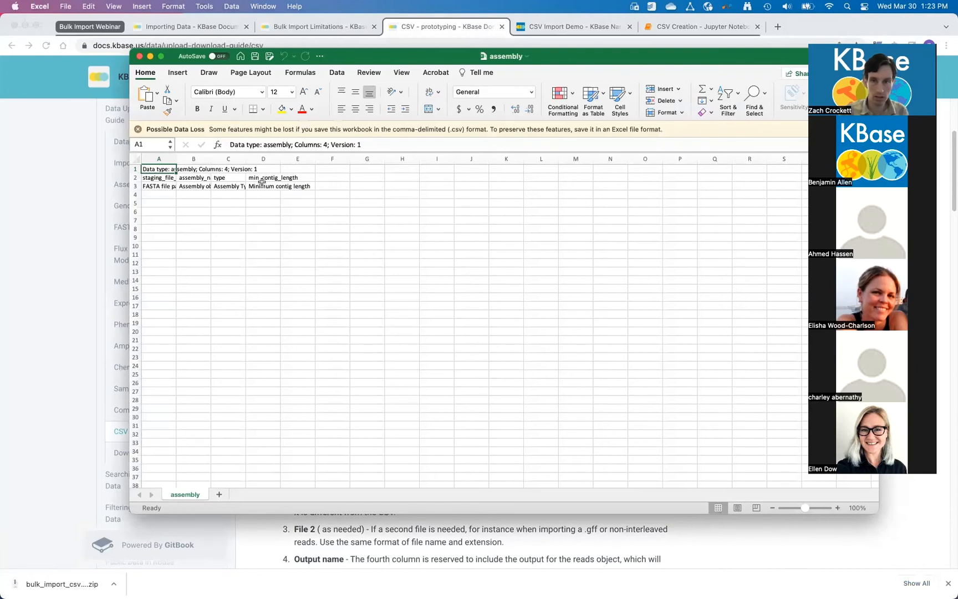
{"action": "double_click", "coordinate": [248, 158]}
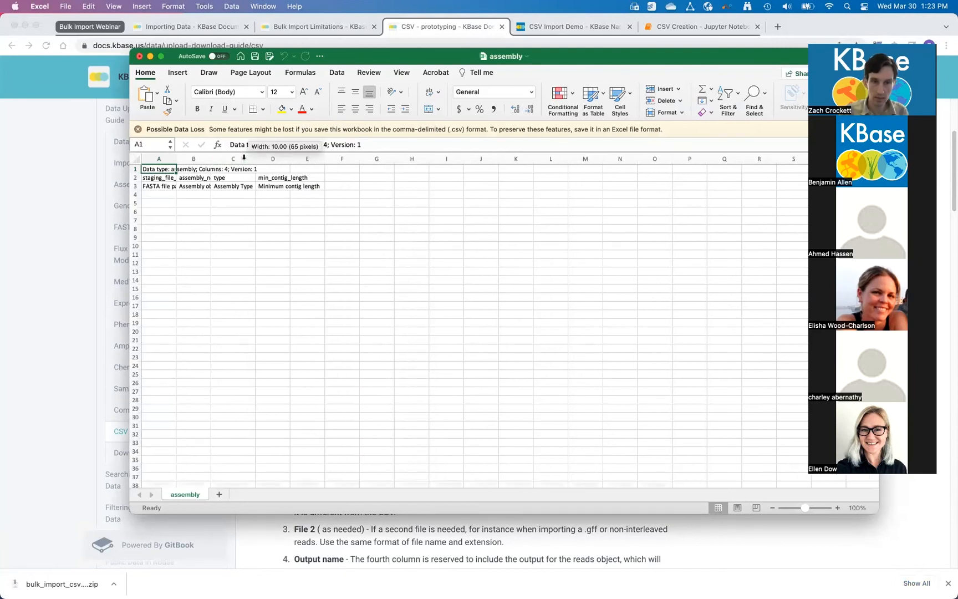
{"action": "double_click", "coordinate": [214, 159]}
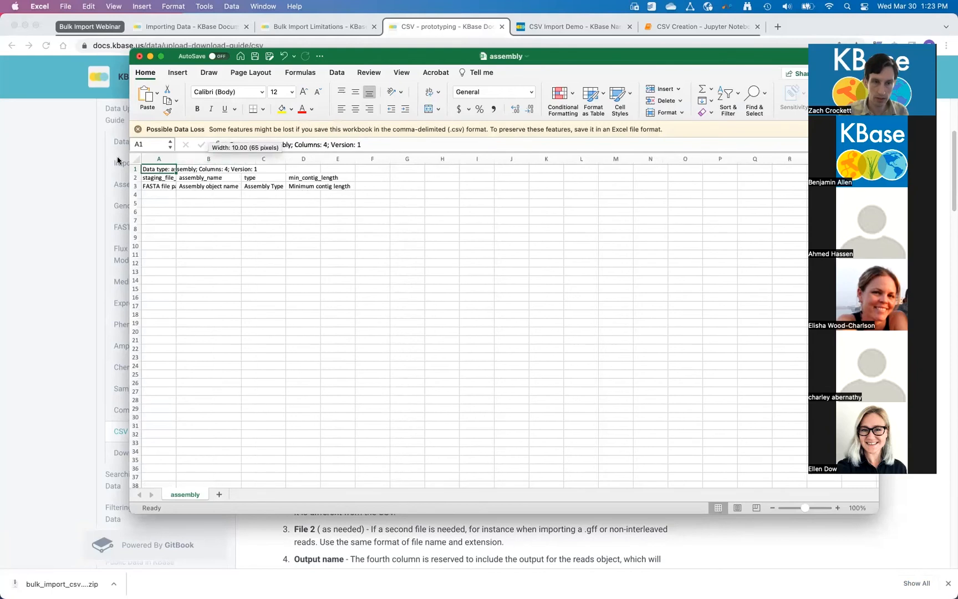
{"action": "double_click", "coordinate": [176, 159]}
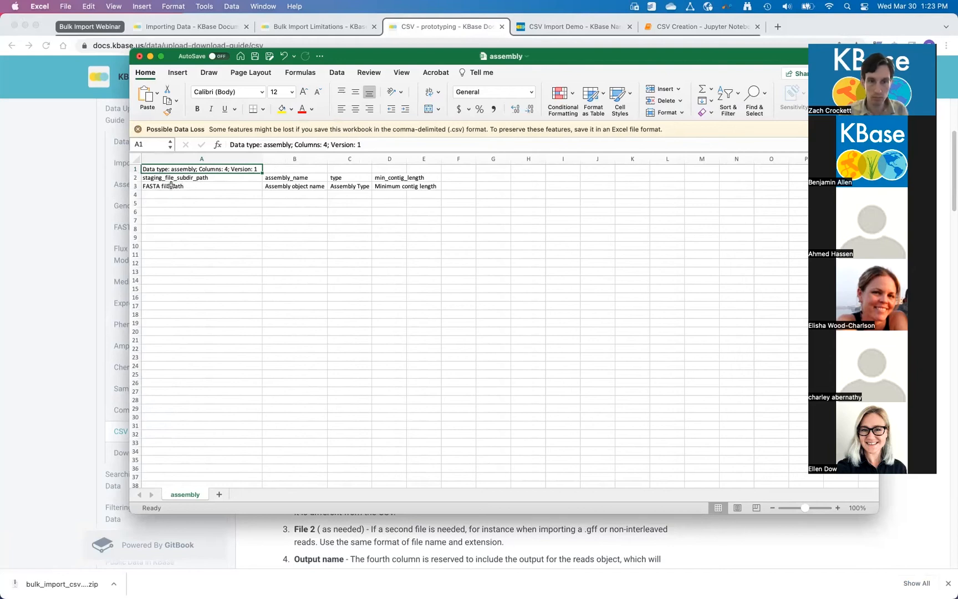
Step: Highlight the template's three header rows: the data type line, the parameter names and the display names
{"action": "left_click_drag", "start_coordinate": [394, 187], "coordinate": [183, 187]}
{"action": "left_click", "coordinate": [187, 169]}
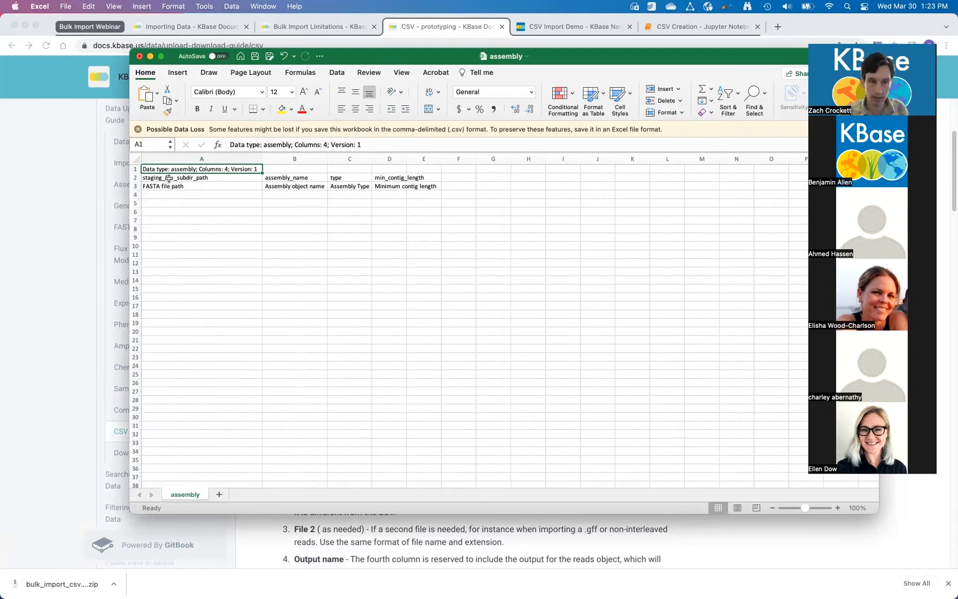
{"action": "left_click", "coordinate": [135, 179]}
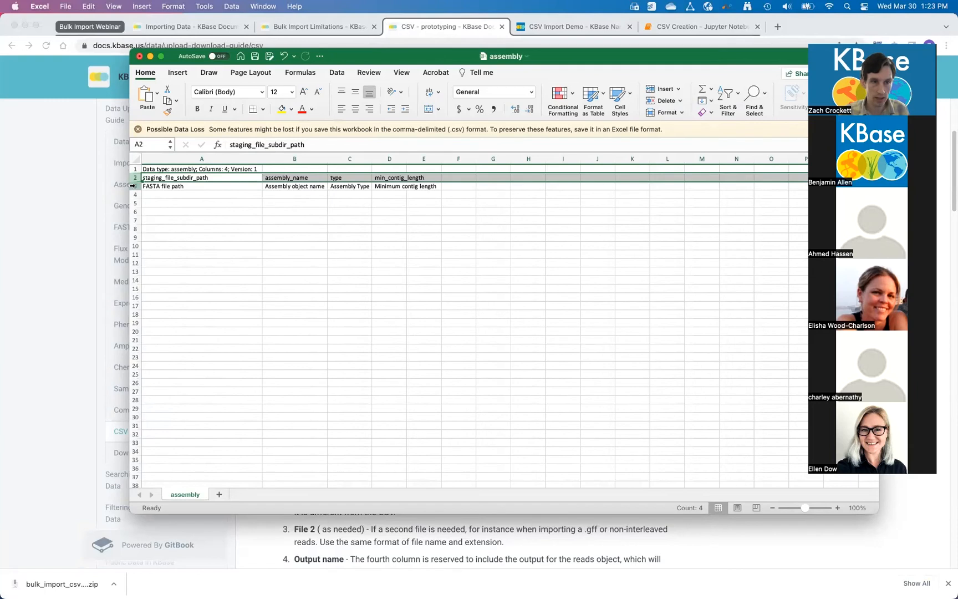
{"action": "left_click", "coordinate": [133, 186]}
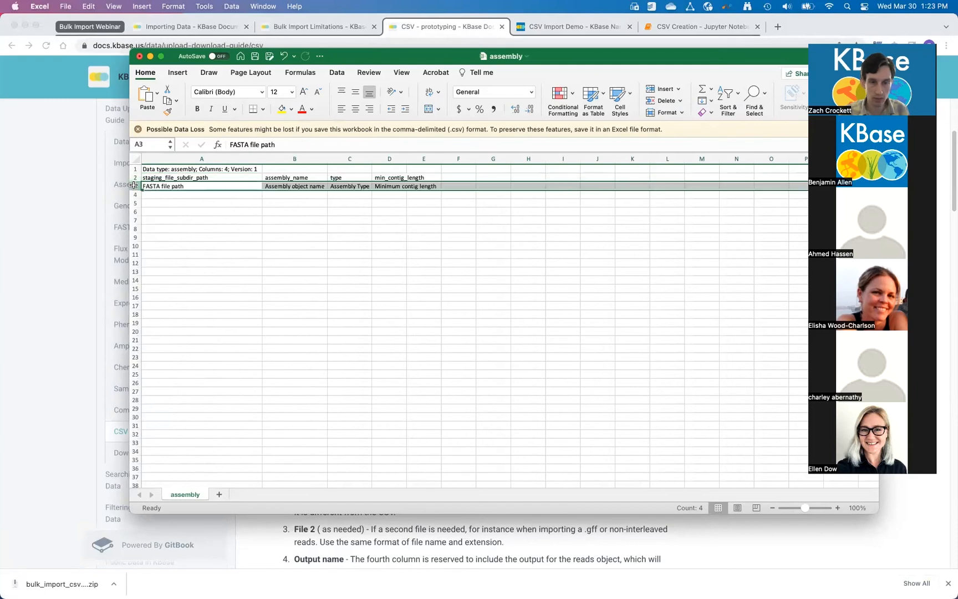
Step: Point out the row 4 entry cells for the FASTA file path, assembly object name, assembly type and minimum contig length
{"action": "left_click", "coordinate": [178, 196]}
{"action": "left_click", "coordinate": [273, 195]}
{"action": "left_click", "coordinate": [186, 195]}
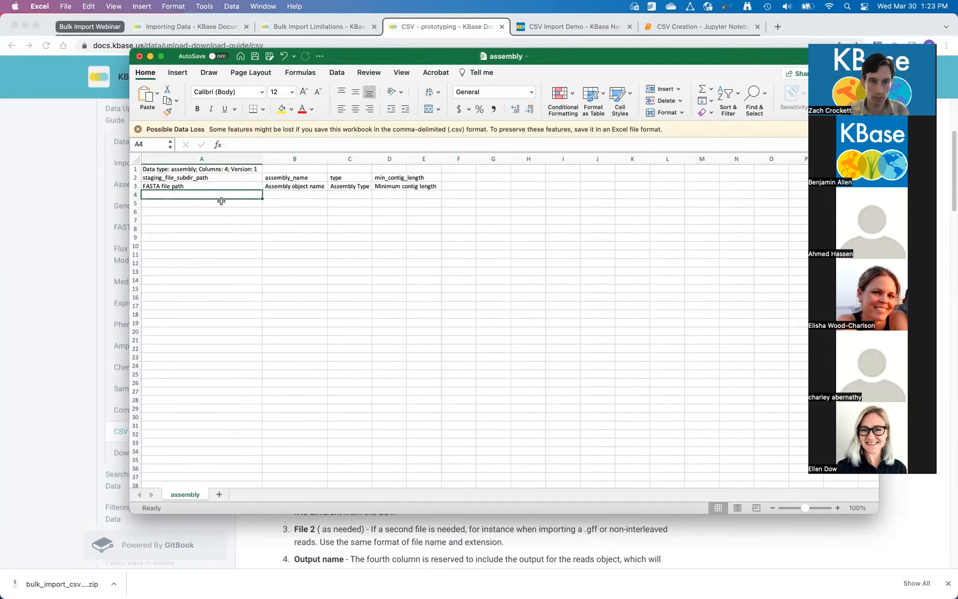
{"action": "left_click", "coordinate": [282, 195]}
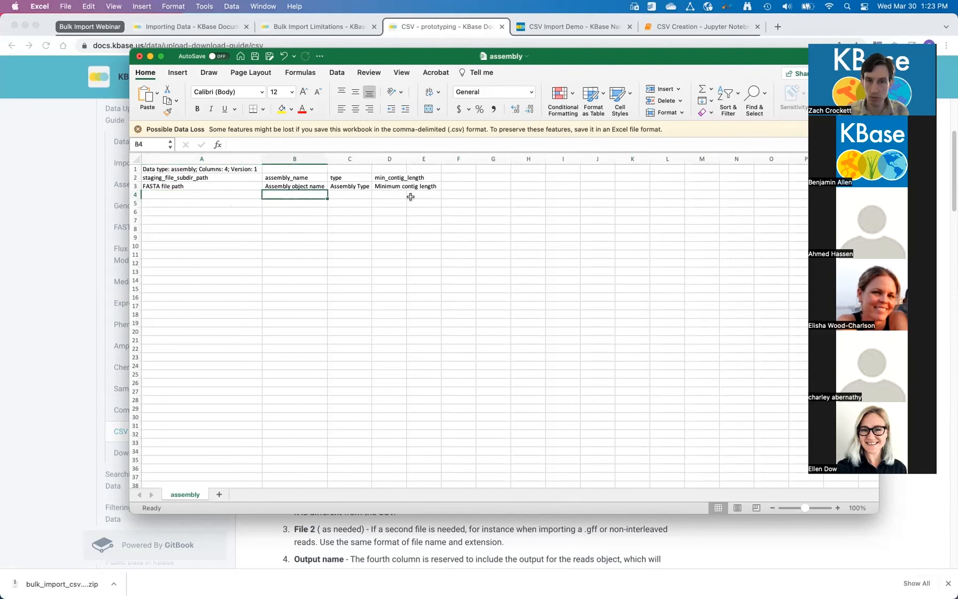
{"action": "left_click_drag", "start_coordinate": [346, 191], "coordinate": [427, 196]}
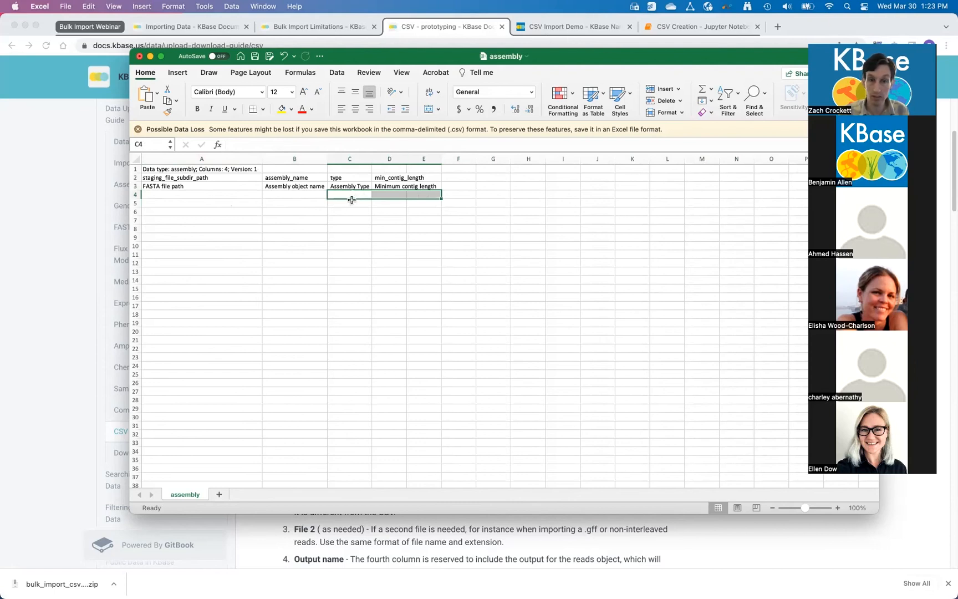
Step: Return to the CSV Import Demo Narrative in the browser, select CP001662.fna in the staging area, and create its import cell
{"action": "left_click", "coordinate": [555, 26]}
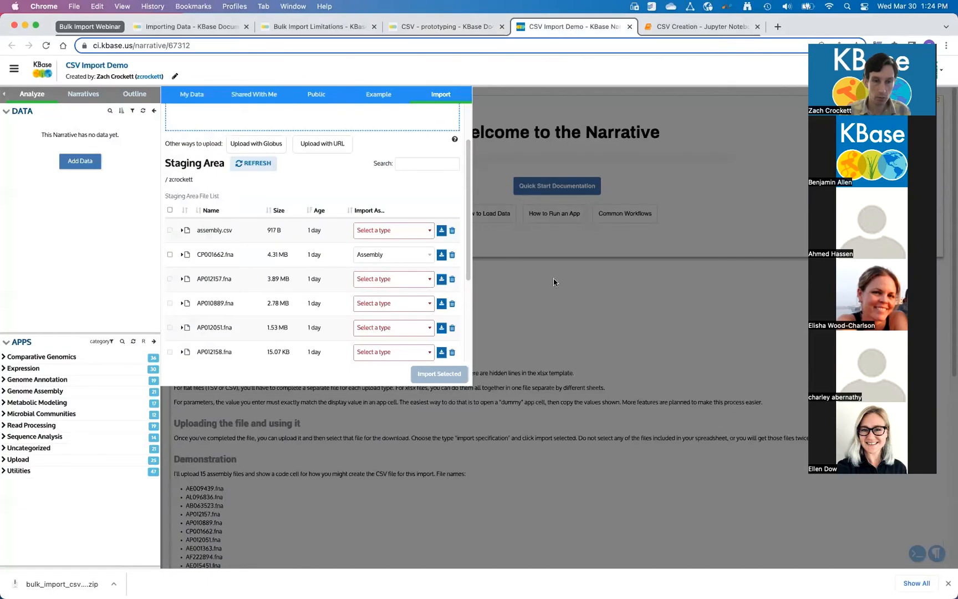
{"action": "left_click", "coordinate": [171, 255]}
{"action": "left_click", "coordinate": [436, 379]}
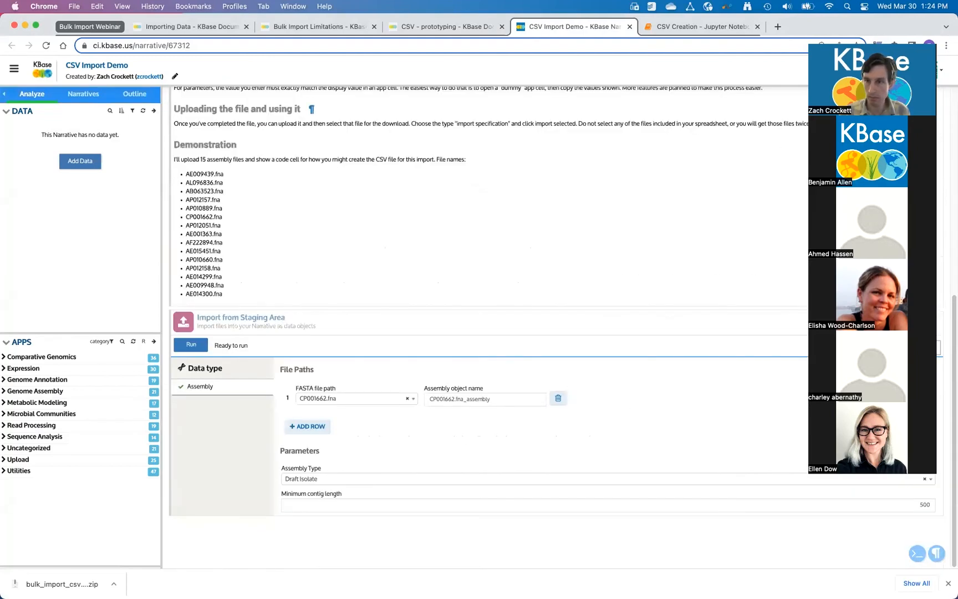
Step: Review the Assembly Type and Minimum contig length parameters in the Import from Staging Area cell
{"action": "left_click", "coordinate": [833, 36]}
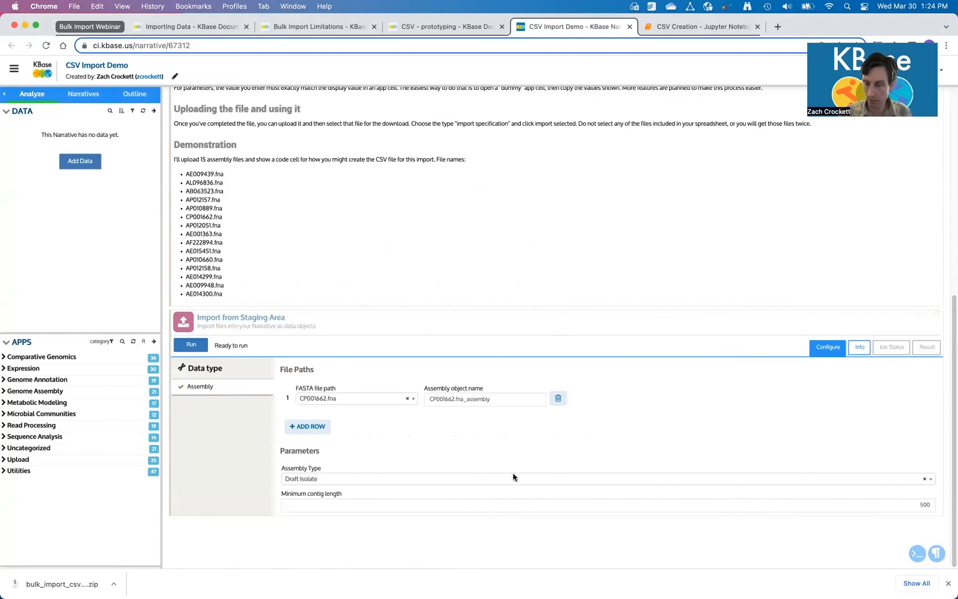
{"action": "scroll", "coordinate": [327, 461], "scroll_direction": "up", "scroll_amount": 3}
{"action": "scroll", "coordinate": [340, 452], "scroll_direction": "down", "scroll_amount": 3}
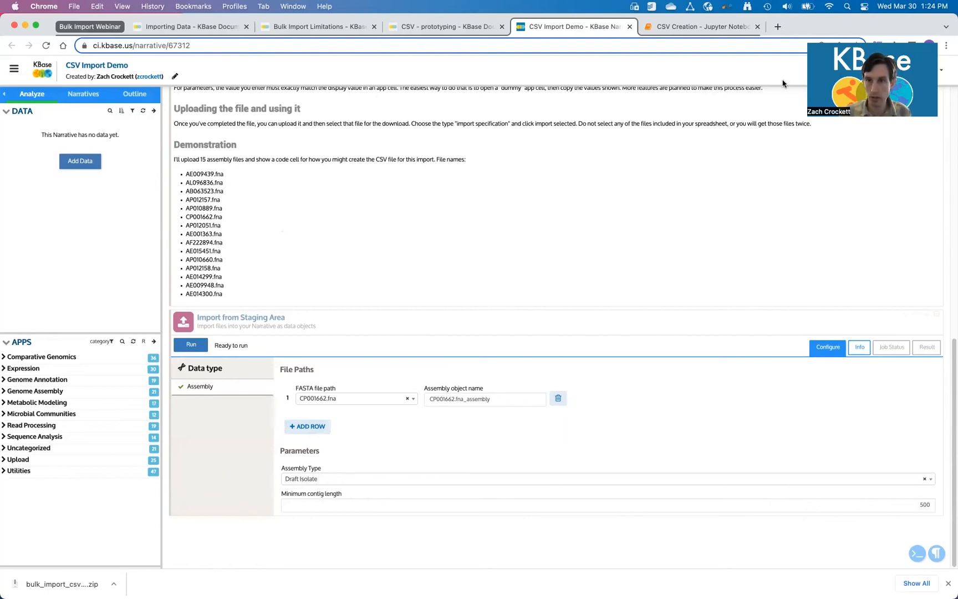
Step: Switch to the CSV Creation Jupyter notebook and run both cells to list the assembly files and write assembly.csv
{"action": "left_click", "coordinate": [674, 30]}
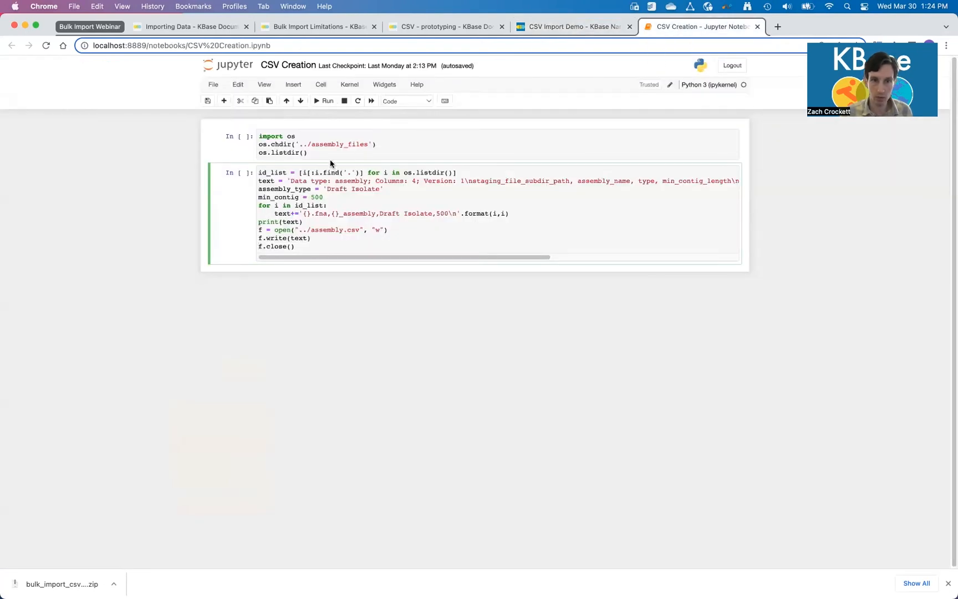
{"action": "left_click", "coordinate": [320, 154]}
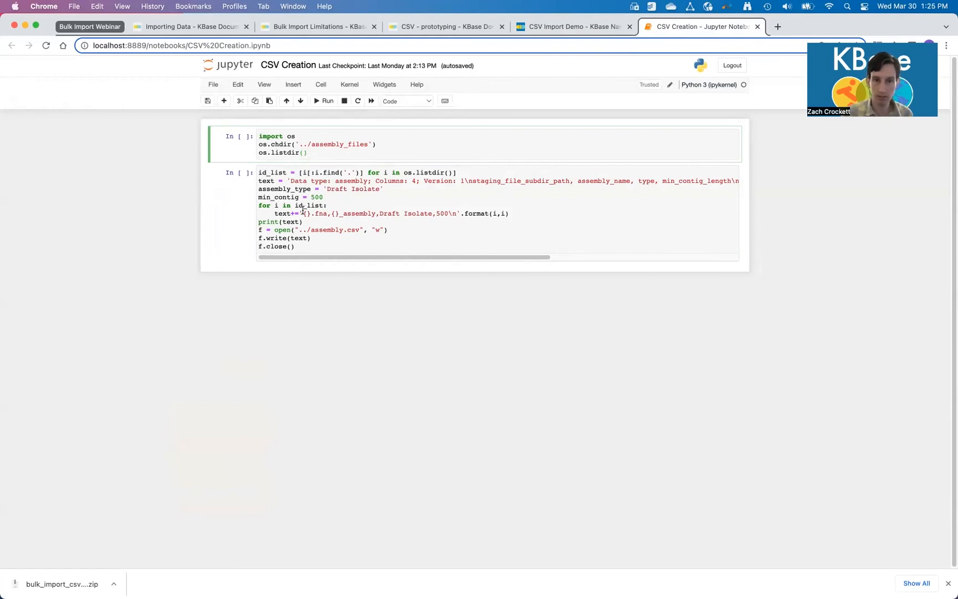
{"action": "key", "text": "shift+Return"}
{"action": "key", "text": "shift+Return"}
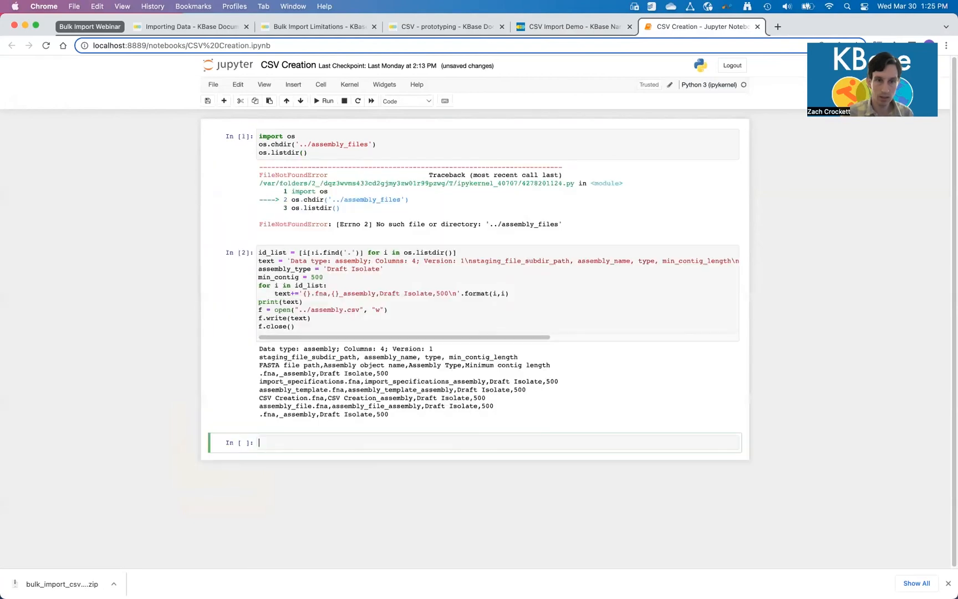
Step: Switch to Finder, open the assembly_files folder in Bulk Import Demo to view its .fna files, and close the window
{"action": "left_click", "coordinate": [331, 155]}
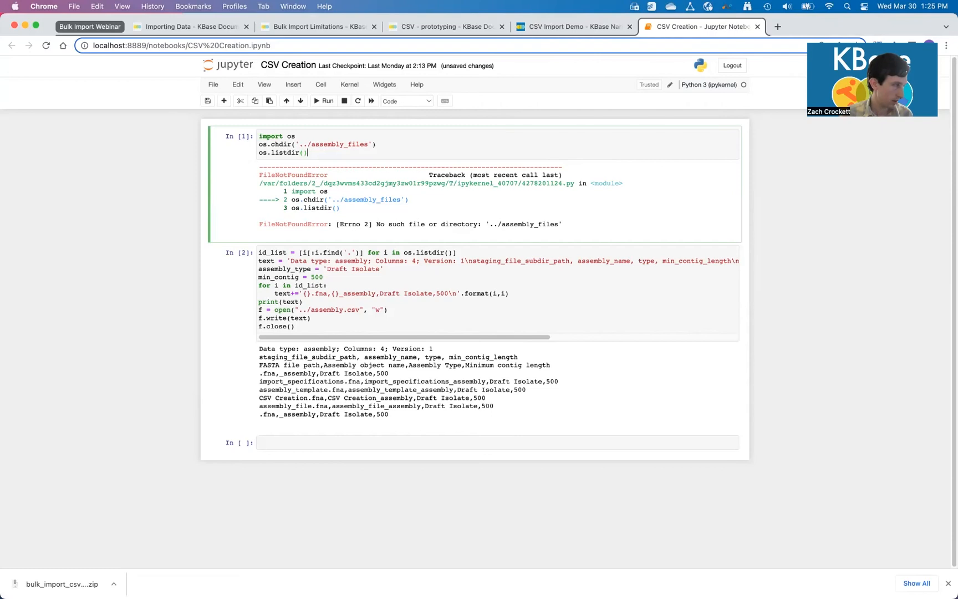
{"action": "key", "text": "super+Tab"}
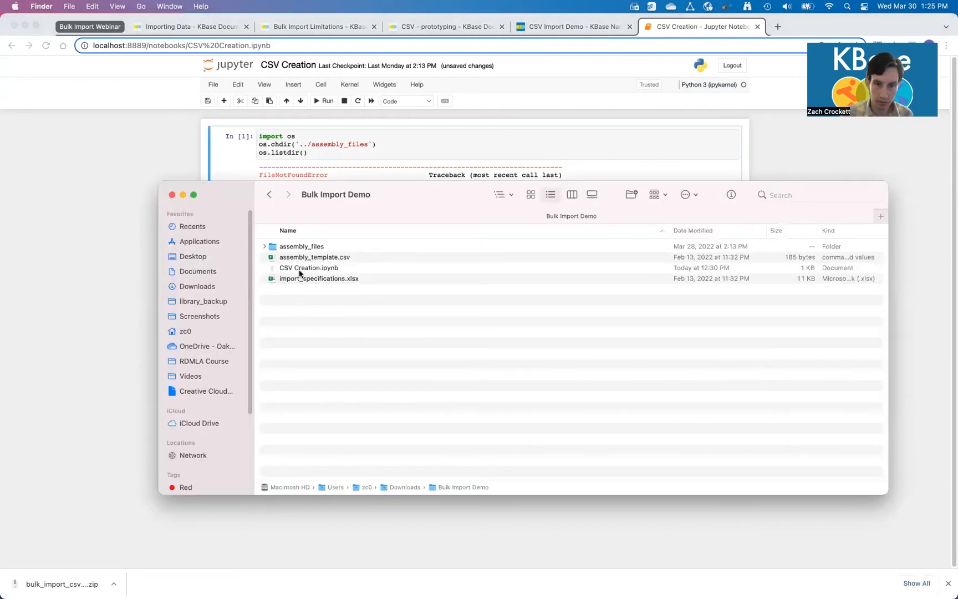
{"action": "double_click", "coordinate": [295, 246]}
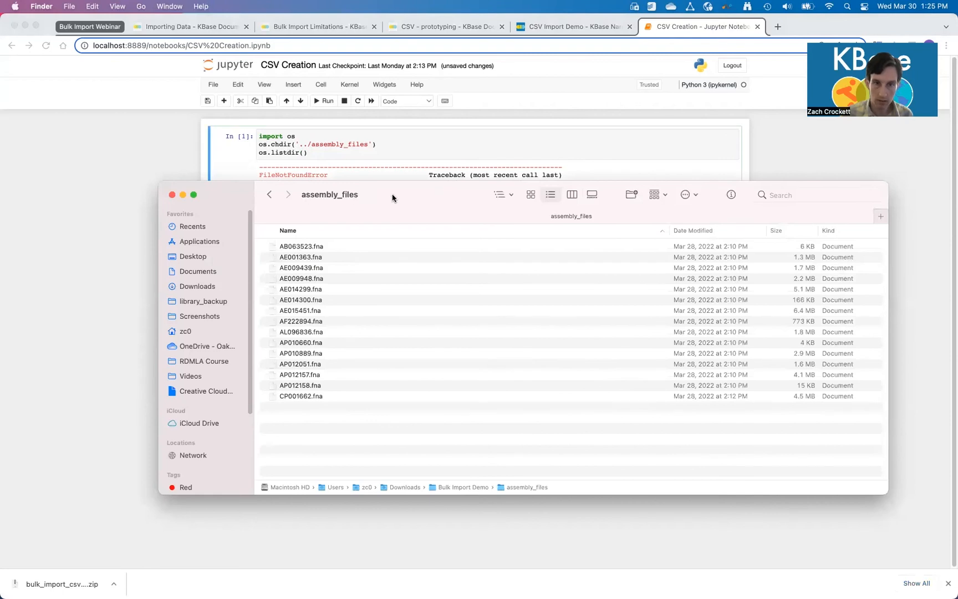
{"action": "key", "text": "super+w"}
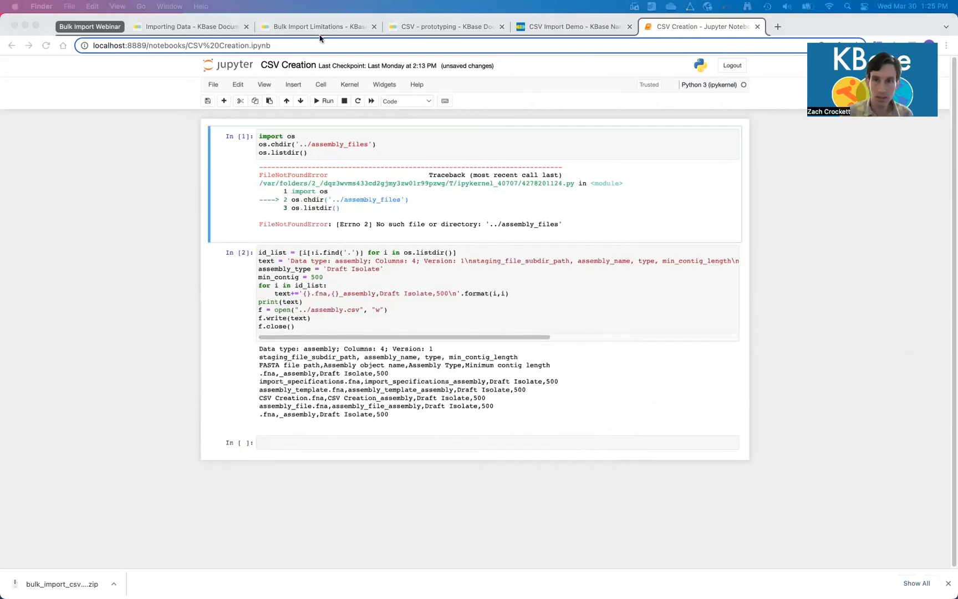
Step: Return to the CSV Import Demo Narrative in the browser, download assembly.csv from the staging area, and open it in Excel
{"action": "left_click", "coordinate": [546, 28]}
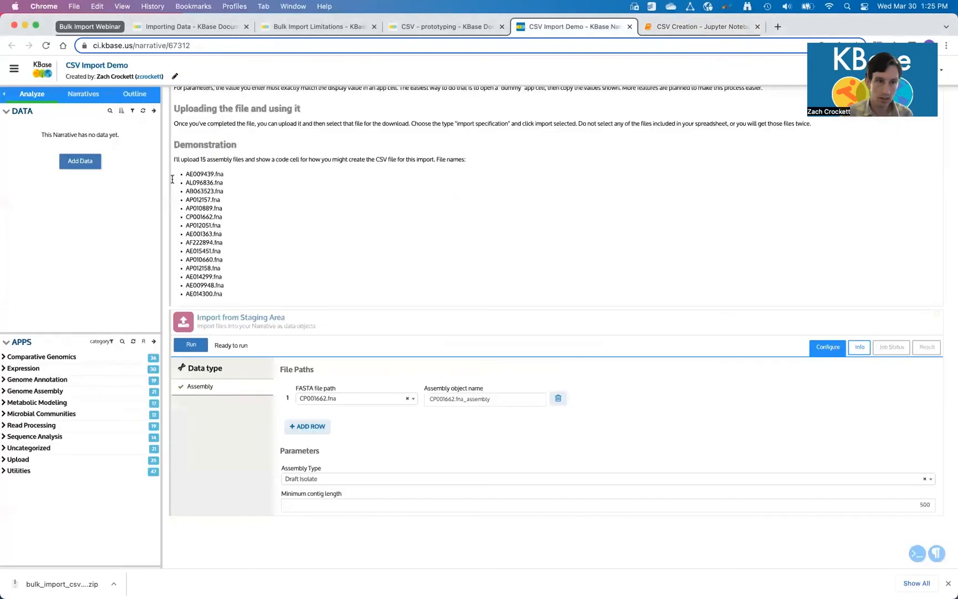
{"action": "left_click", "coordinate": [80, 160]}
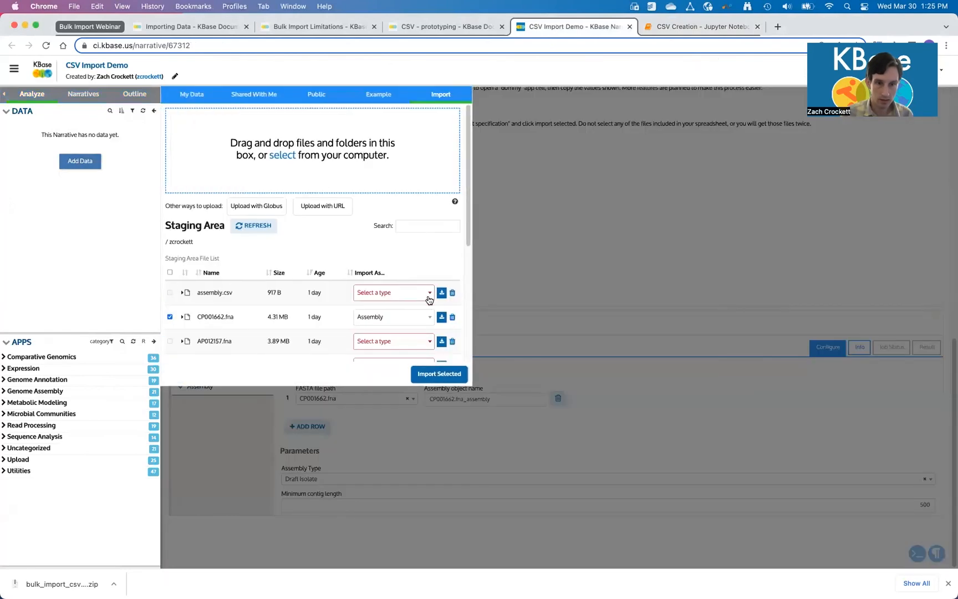
{"action": "left_click", "coordinate": [441, 292]}
{"action": "left_click", "coordinate": [24, 590]}
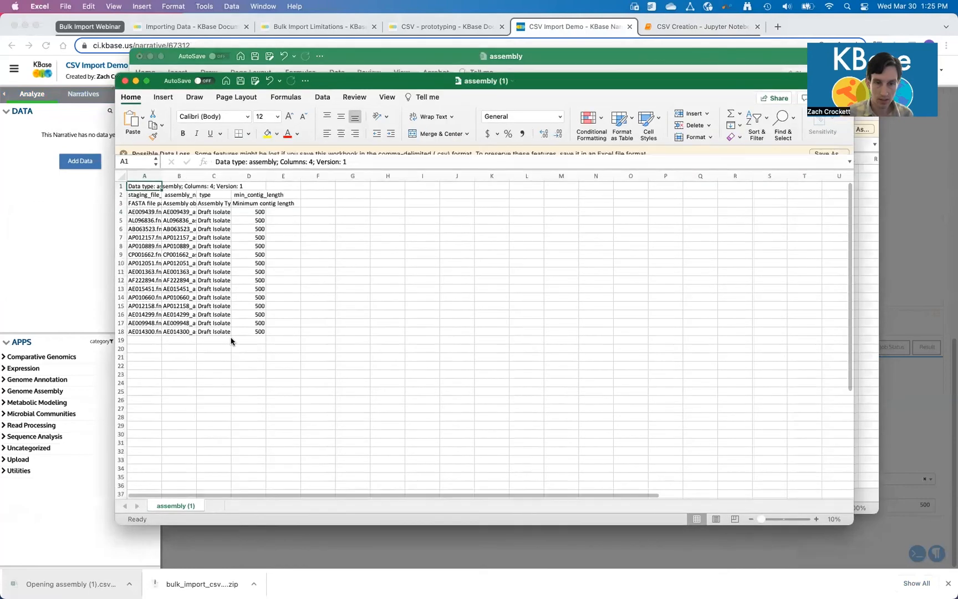
Step: Widen columns A to D of the downloaded assembly spreadsheet to fit their contents
{"action": "double_click", "coordinate": [164, 178]}
{"action": "left_click_drag", "start_coordinate": [283, 184], "coordinate": [282, 185]}
{"action": "double_click", "coordinate": [282, 184]}
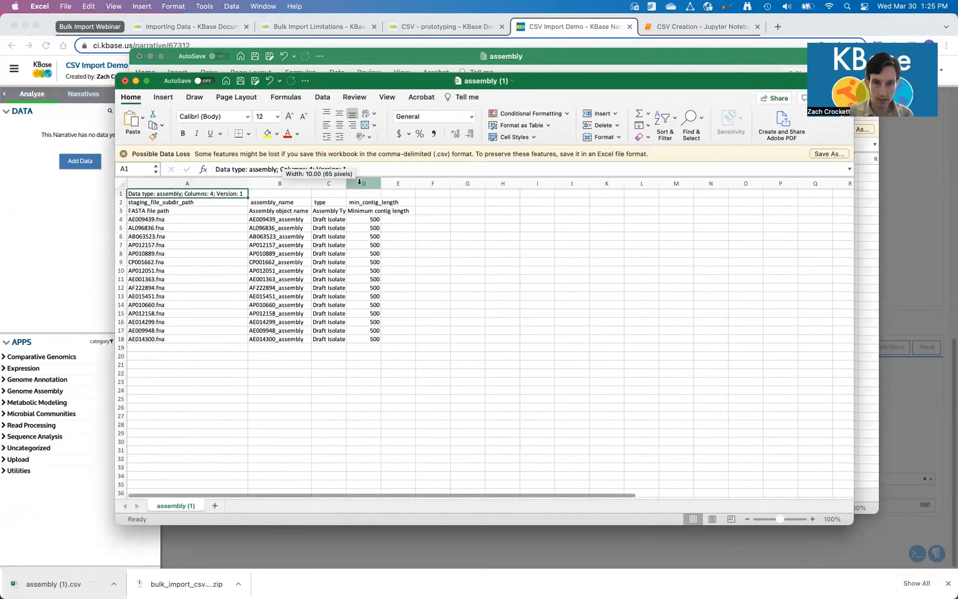
{"action": "double_click", "coordinate": [346, 184]}
{"action": "double_click", "coordinate": [389, 184]}
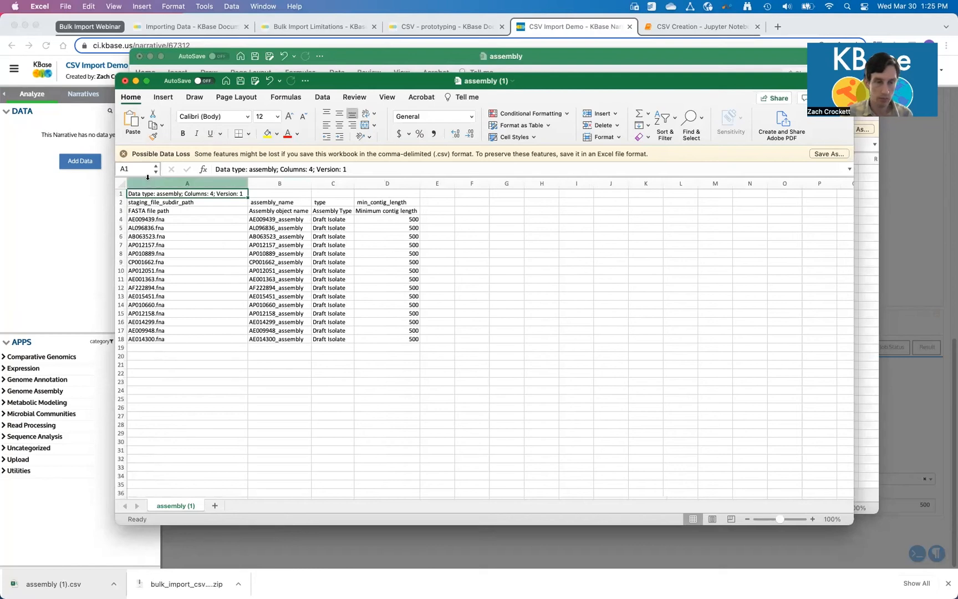
Step: Back in the browser's staging area, deselect CP001662.fna and import assembly.csv as an Import Specification
{"action": "left_click", "coordinate": [79, 166]}
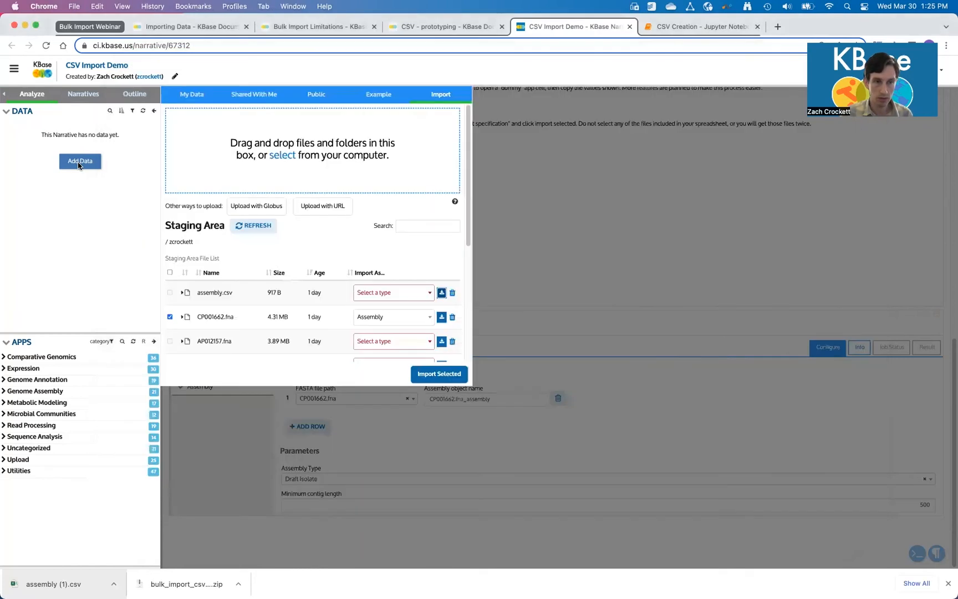
{"action": "left_click", "coordinate": [170, 317]}
{"action": "scroll", "coordinate": [364, 315], "scroll_direction": "down", "scroll_amount": 4}
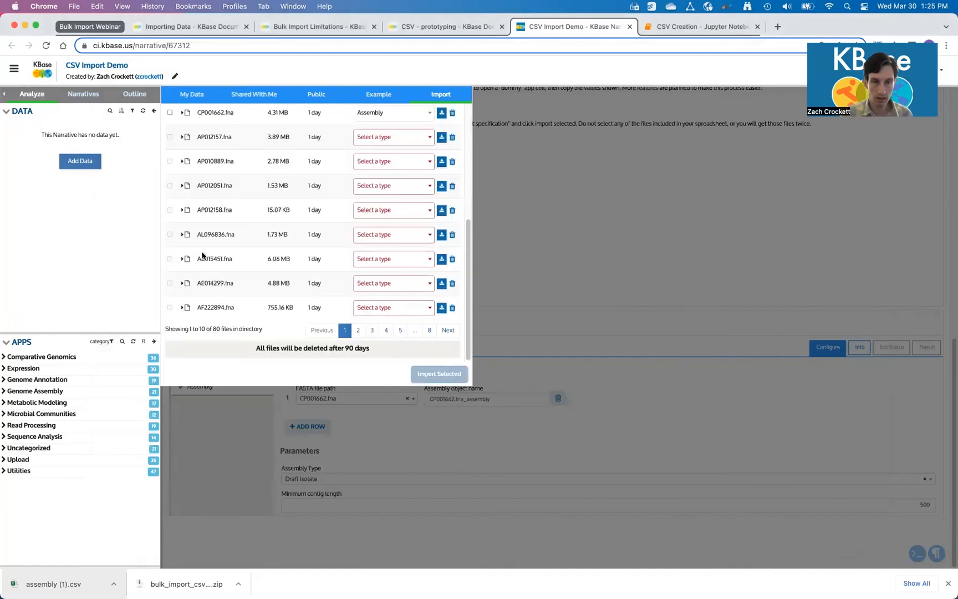
{"action": "scroll", "coordinate": [202, 255], "scroll_direction": "up", "scroll_amount": 4}
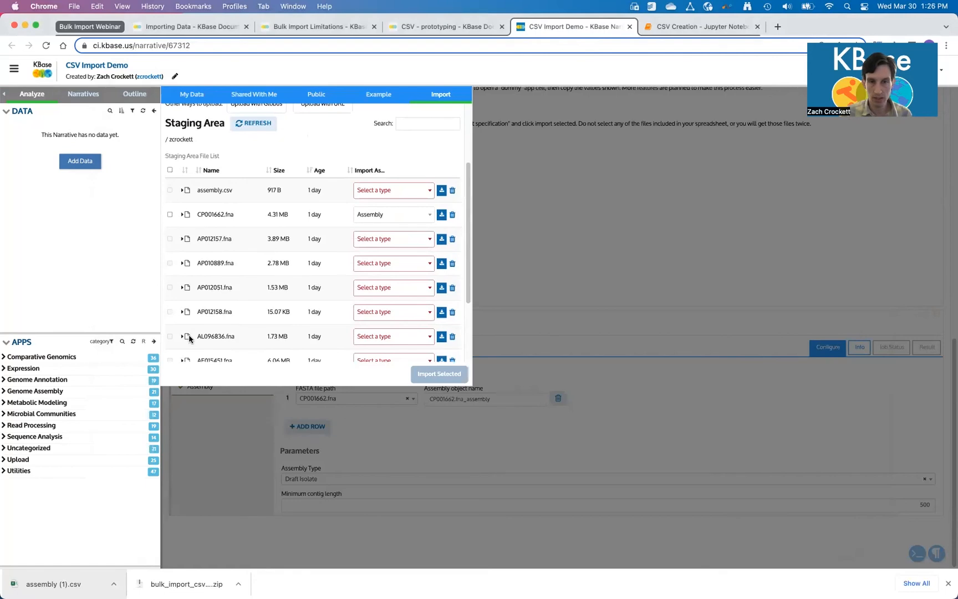
{"action": "left_click", "coordinate": [379, 191]}
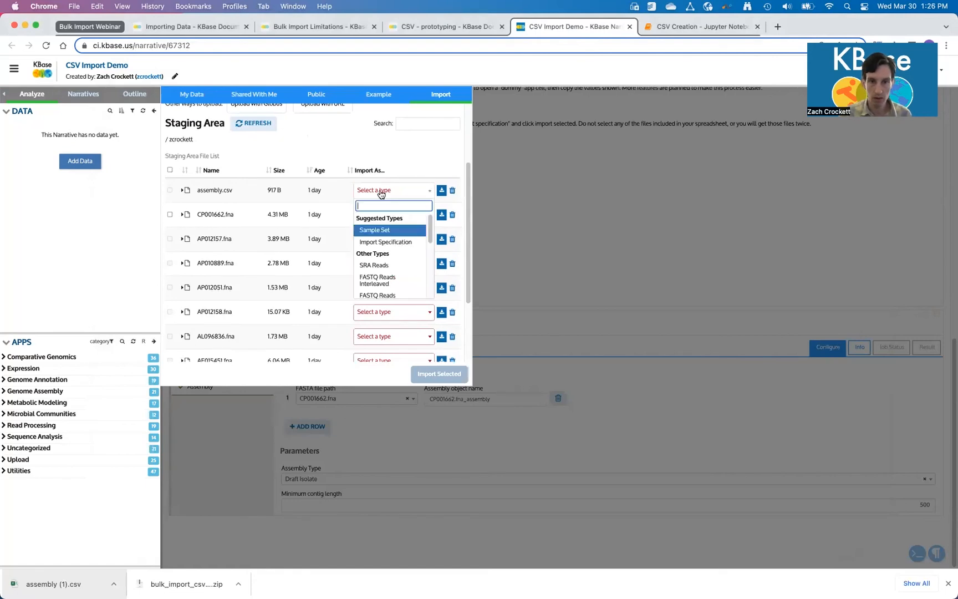
{"action": "left_click", "coordinate": [370, 242]}
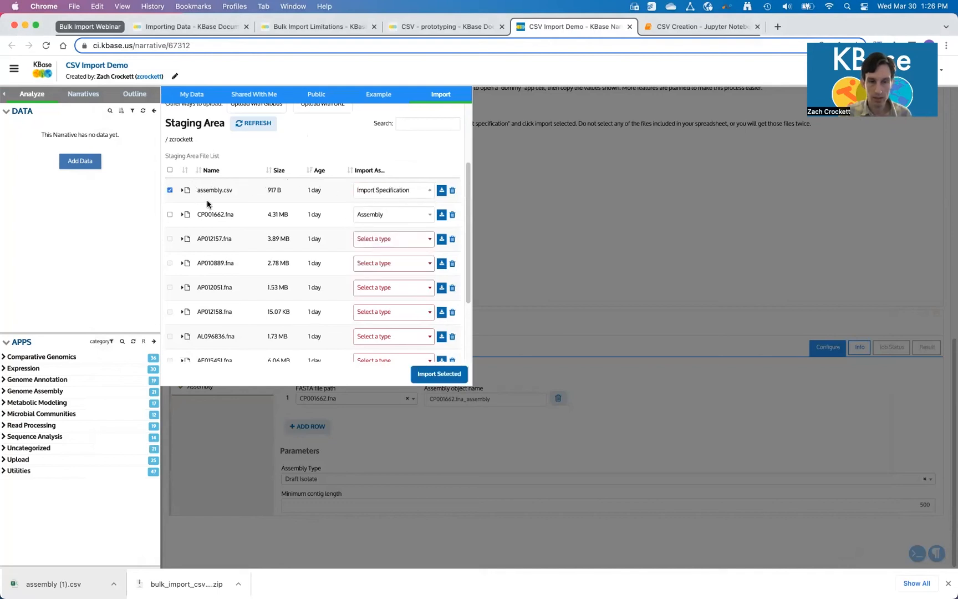
{"action": "left_click", "coordinate": [434, 375]}
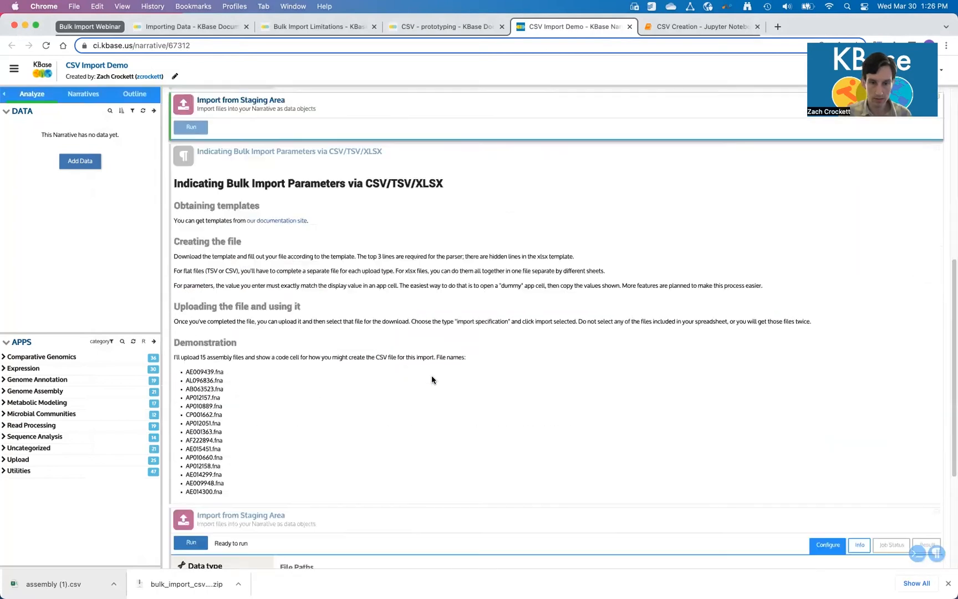
Step: Examine the FASTA file paths, assembly object names and parameters filled into the new Import from Staging Area cell
{"action": "scroll", "coordinate": [427, 151], "scroll_direction": "up", "scroll_amount": 5}
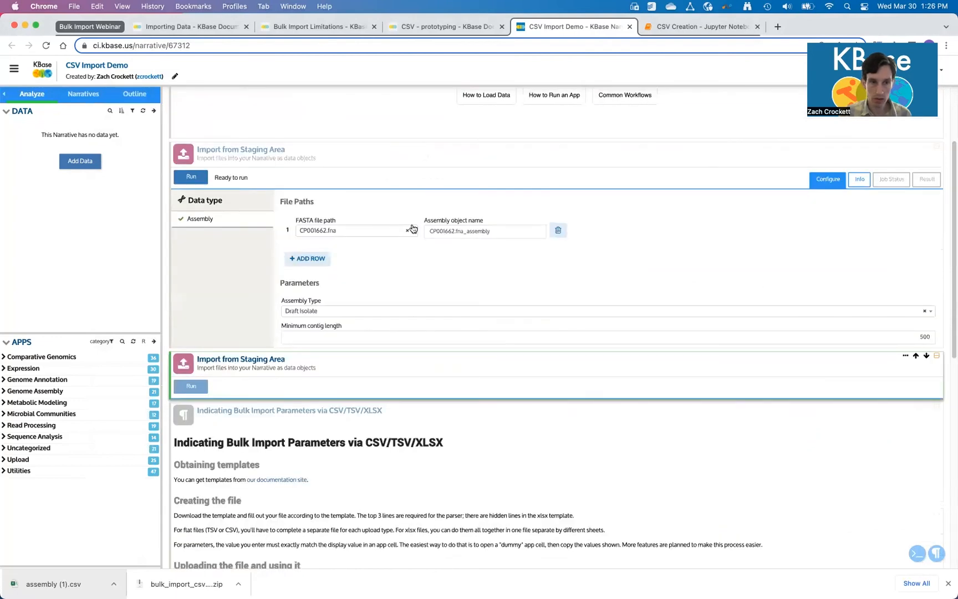
{"action": "scroll", "coordinate": [409, 232], "scroll_direction": "down", "scroll_amount": 8}
{"action": "scroll", "coordinate": [409, 231], "scroll_direction": "up", "scroll_amount": 5}
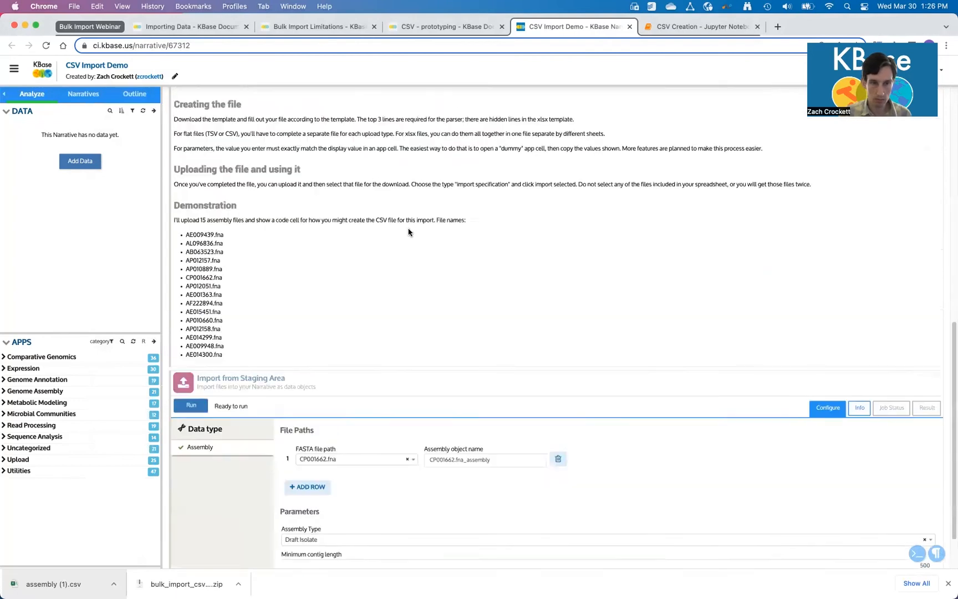
{"action": "scroll", "coordinate": [409, 230], "scroll_direction": "up", "scroll_amount": 3}
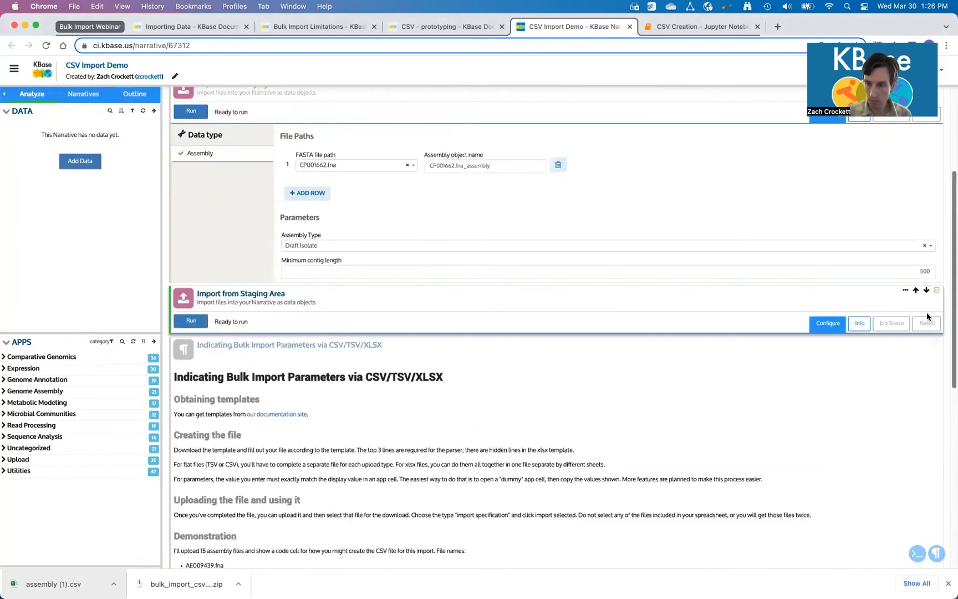
{"action": "scroll", "coordinate": [499, 297], "scroll_direction": "down", "scroll_amount": 4}
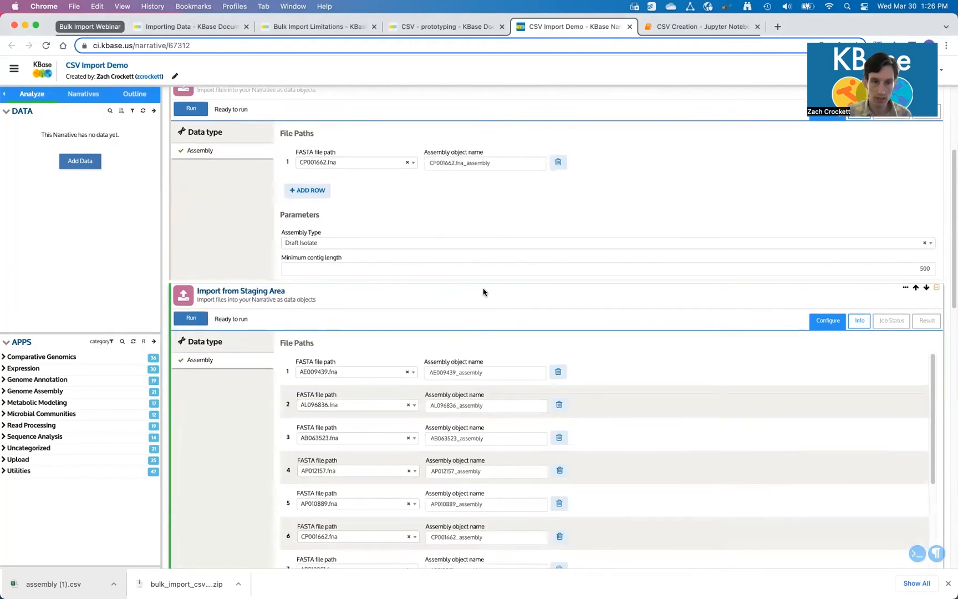
{"action": "scroll", "coordinate": [473, 286], "scroll_direction": "up", "scroll_amount": 2}
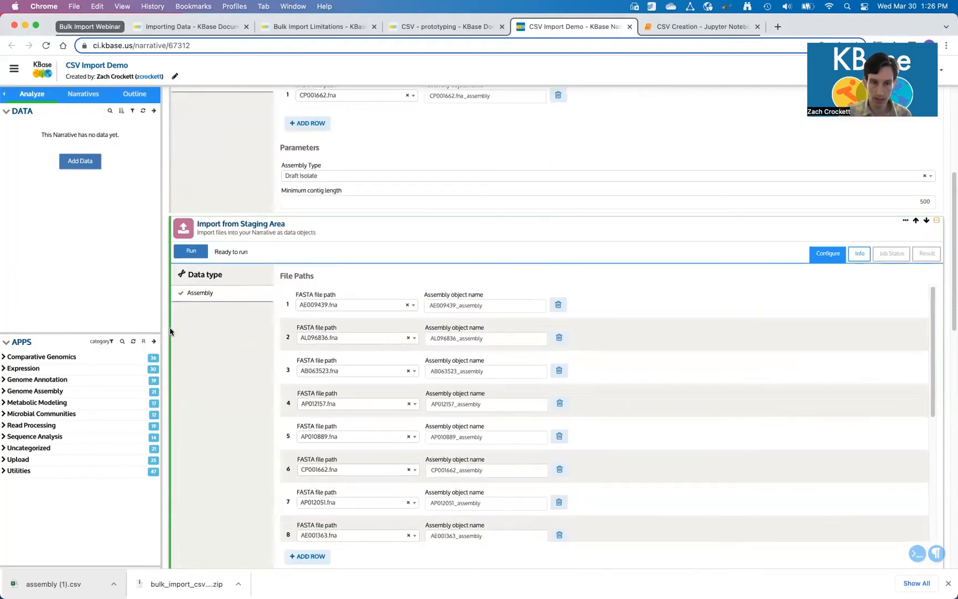
{"action": "scroll", "coordinate": [186, 339], "scroll_direction": "down", "scroll_amount": 1}
{"action": "scroll", "coordinate": [200, 332], "scroll_direction": "down", "scroll_amount": 3}
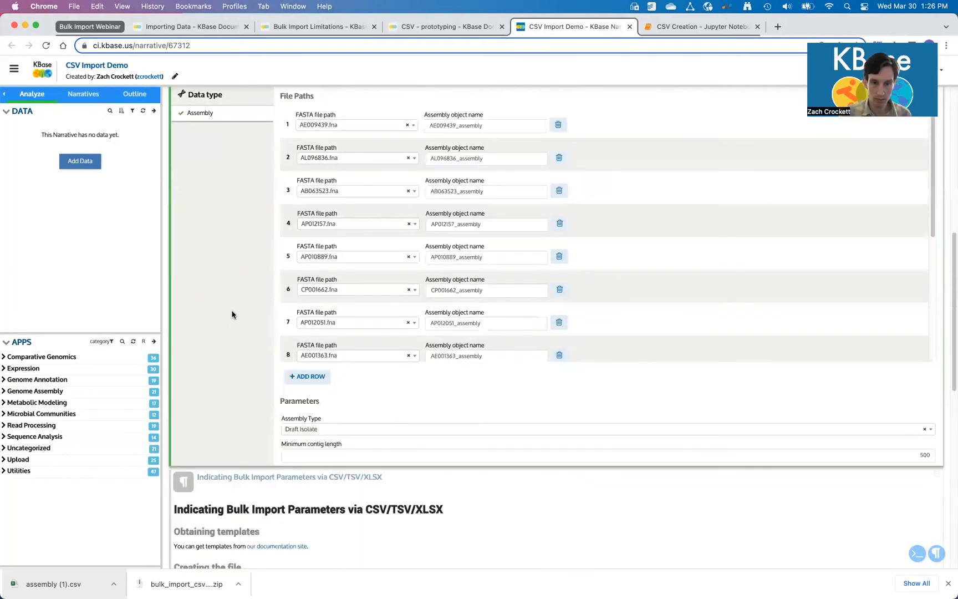
{"action": "scroll", "coordinate": [233, 313], "scroll_direction": "up", "scroll_amount": 1}
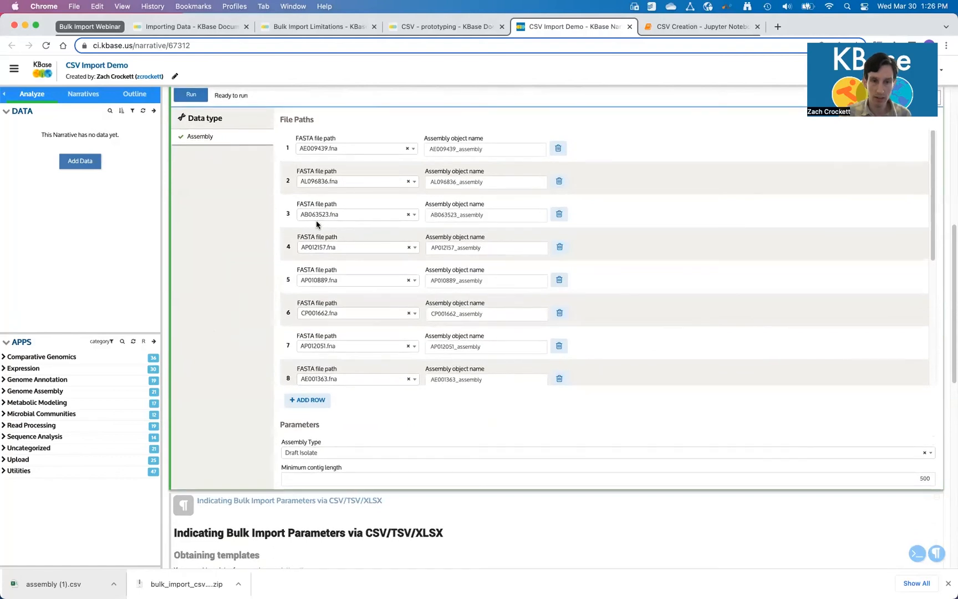
{"action": "scroll", "coordinate": [383, 240], "scroll_direction": "down", "scroll_amount": 1}
{"action": "scroll", "coordinate": [460, 253], "scroll_direction": "down", "scroll_amount": 2}
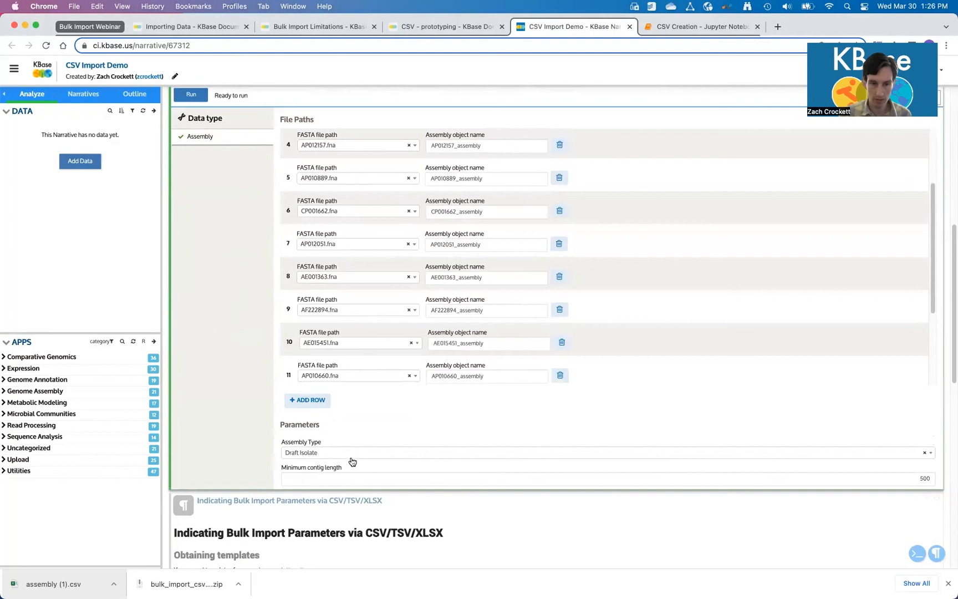
{"action": "scroll", "coordinate": [216, 289], "scroll_direction": "up", "scroll_amount": 1}
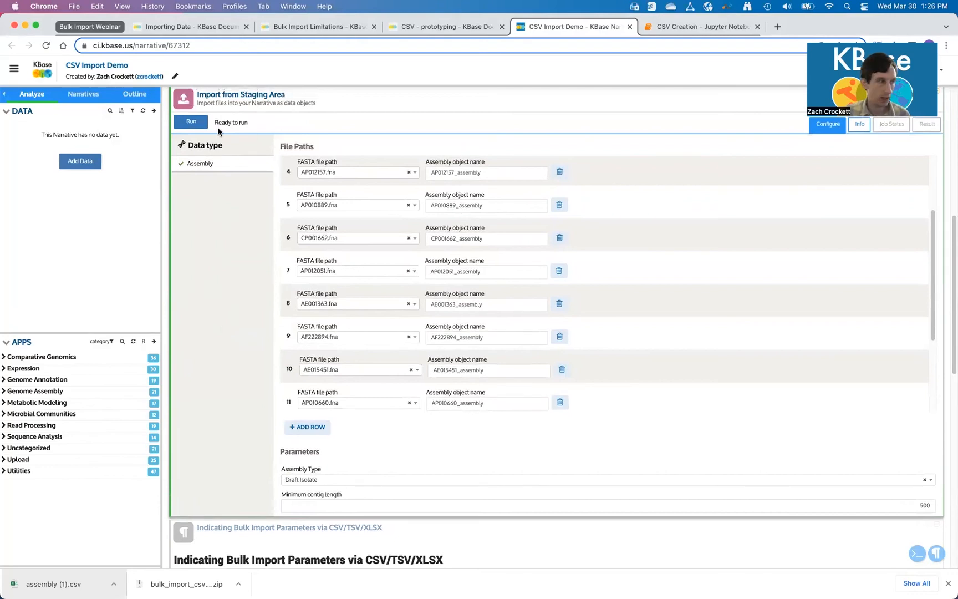
Step: Run the CSV-generated Import from Staging Area cell and sort its jobs by status in both directions
{"action": "left_click", "coordinate": [193, 122]}
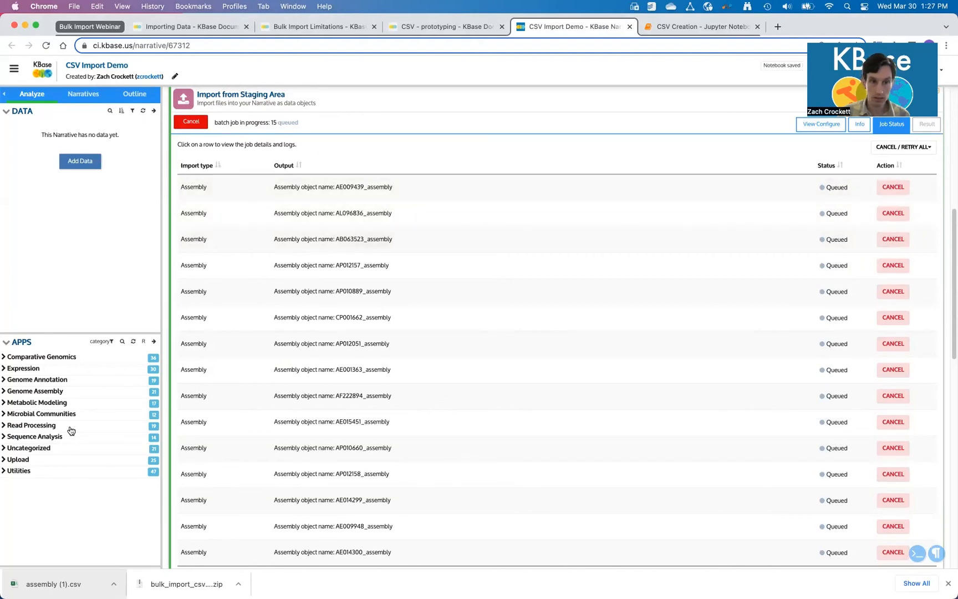
{"action": "key", "text": "super+Tab"}
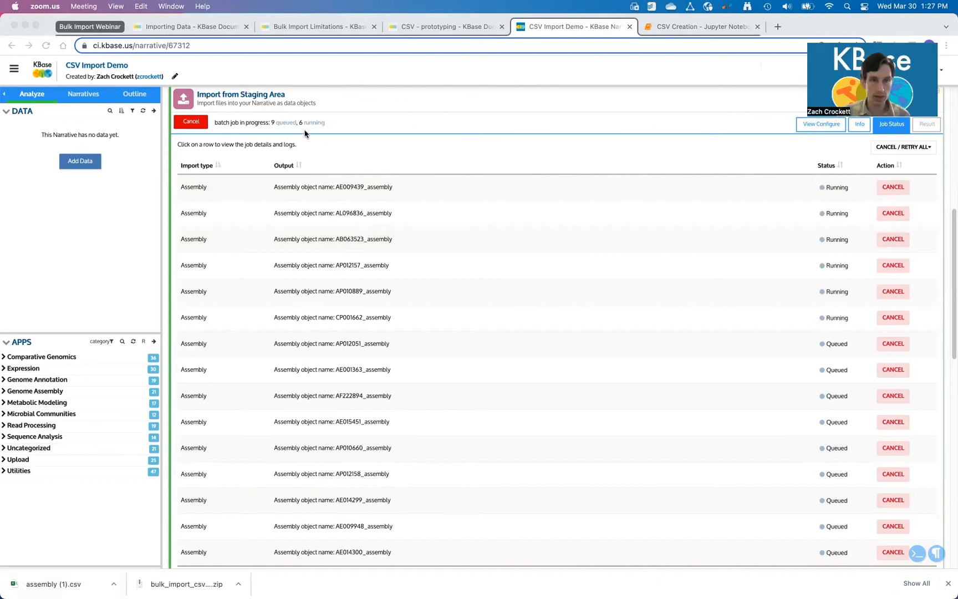
{"action": "left_click", "coordinate": [365, 152]}
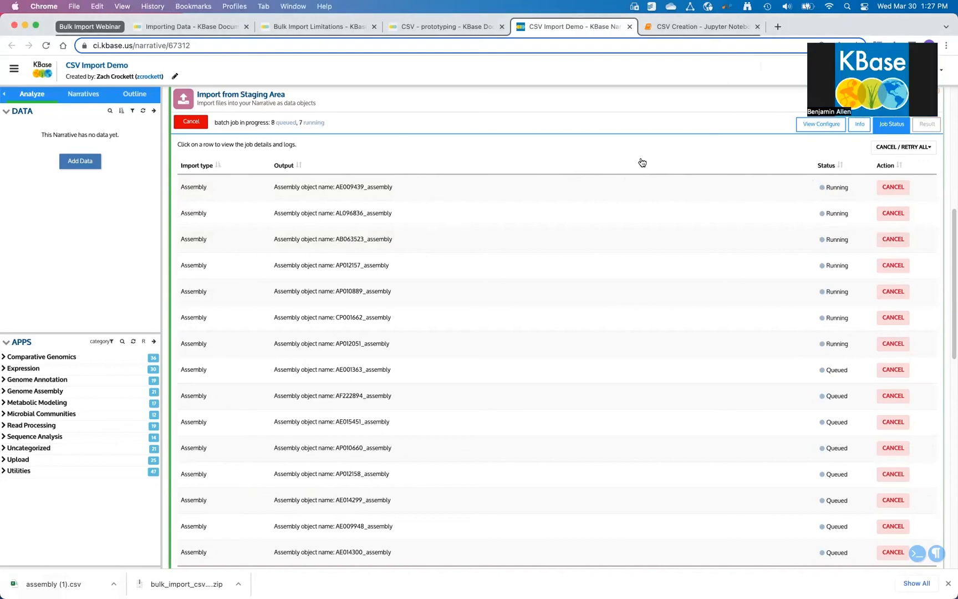
{"action": "left_click", "coordinate": [842, 166]}
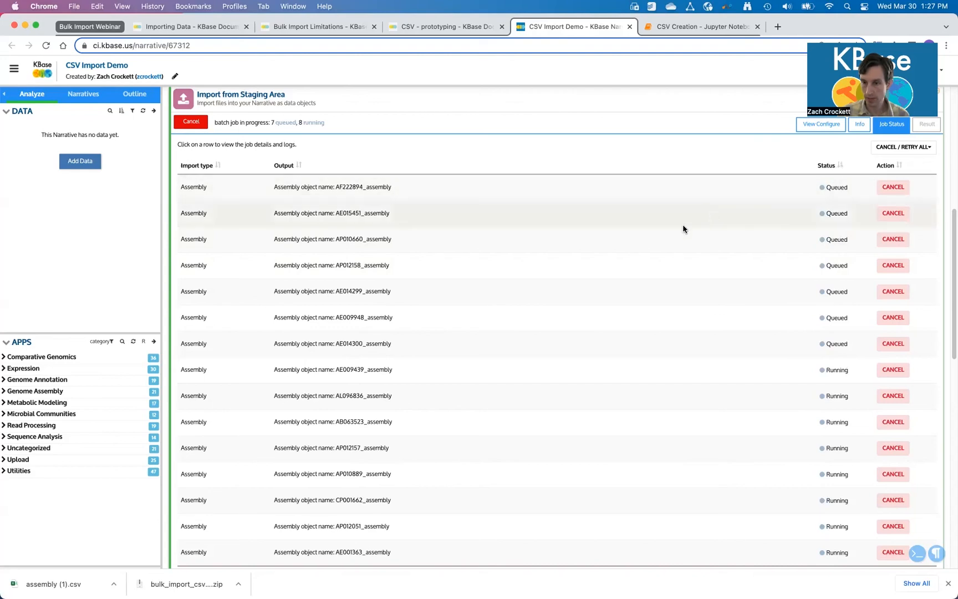
{"action": "left_click", "coordinate": [838, 167]}
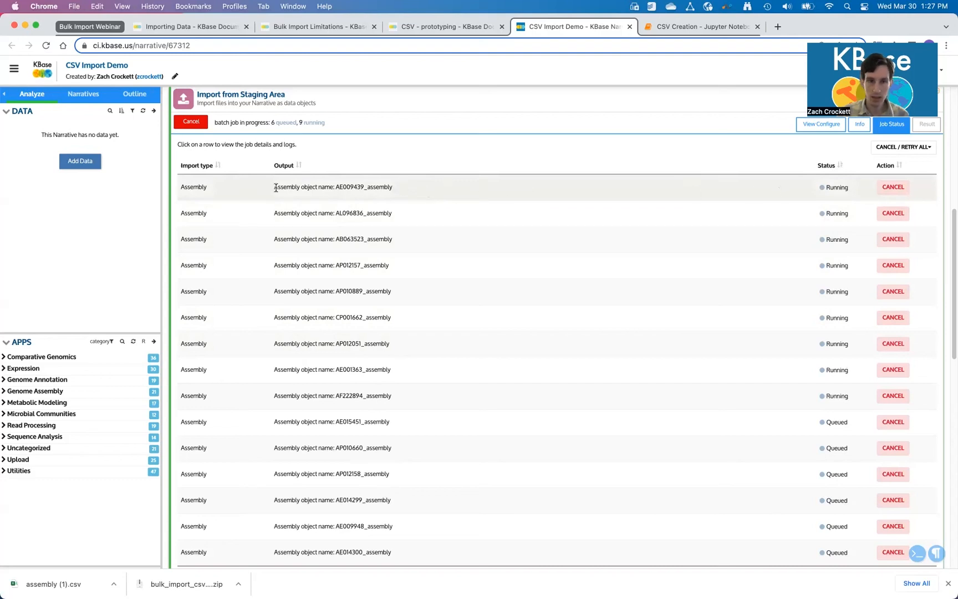
Step: Open the job details for AE009439_assembly, review its logs, and collapse them
{"action": "left_click", "coordinate": [318, 187]}
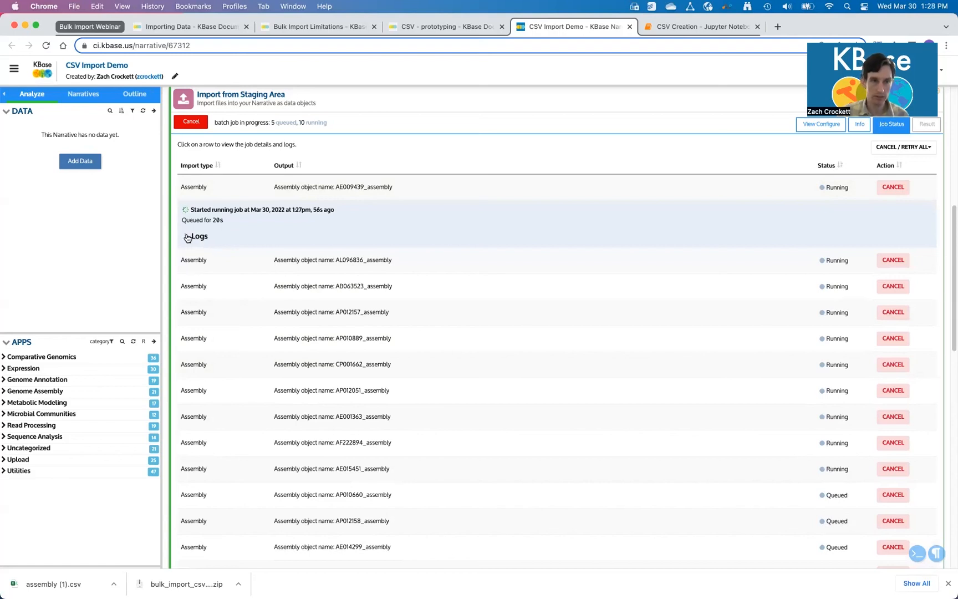
{"action": "left_click", "coordinate": [187, 237]}
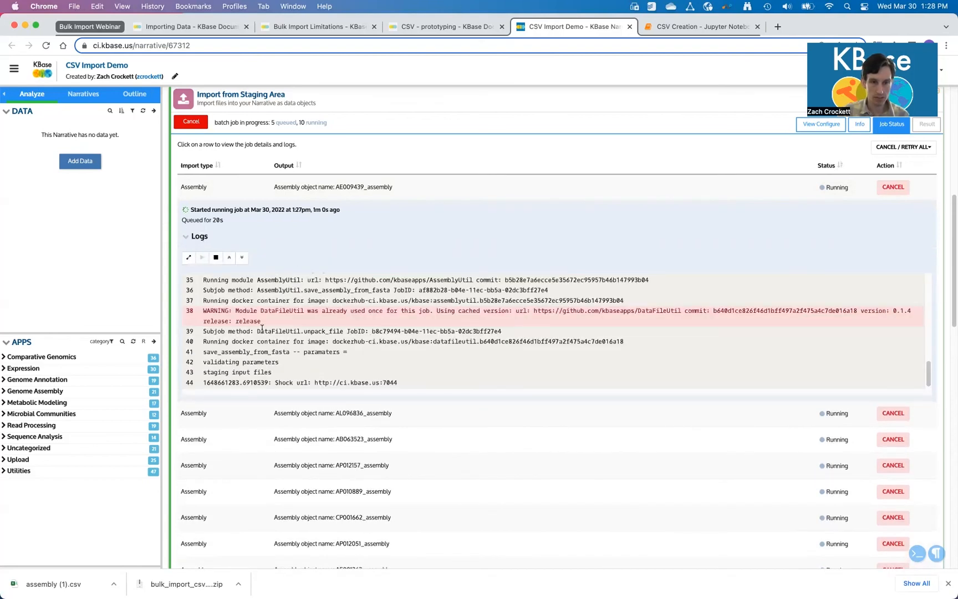
{"action": "scroll", "coordinate": [271, 336], "scroll_direction": "down", "scroll_amount": 1}
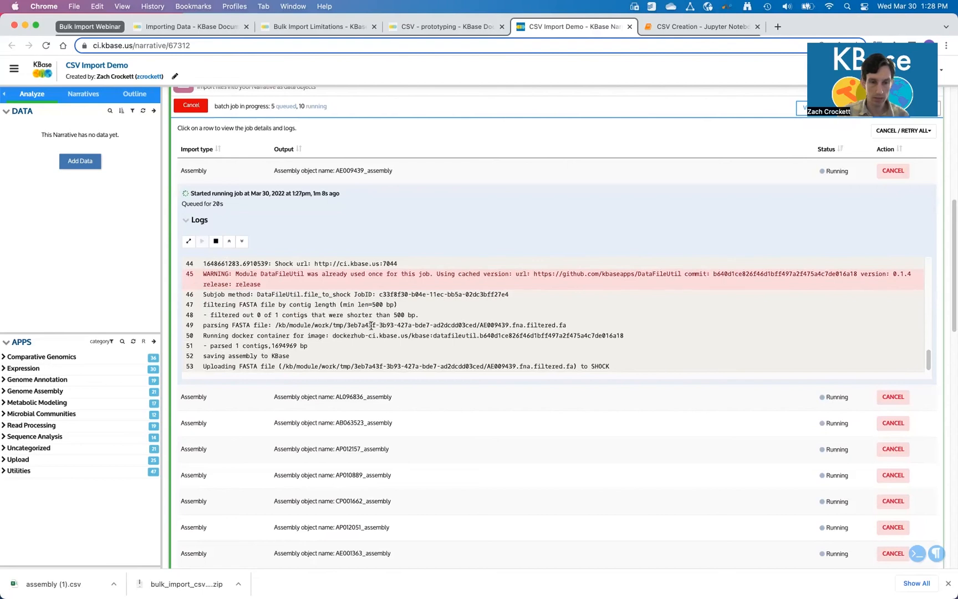
{"action": "scroll", "coordinate": [414, 326], "scroll_direction": "down", "scroll_amount": 1}
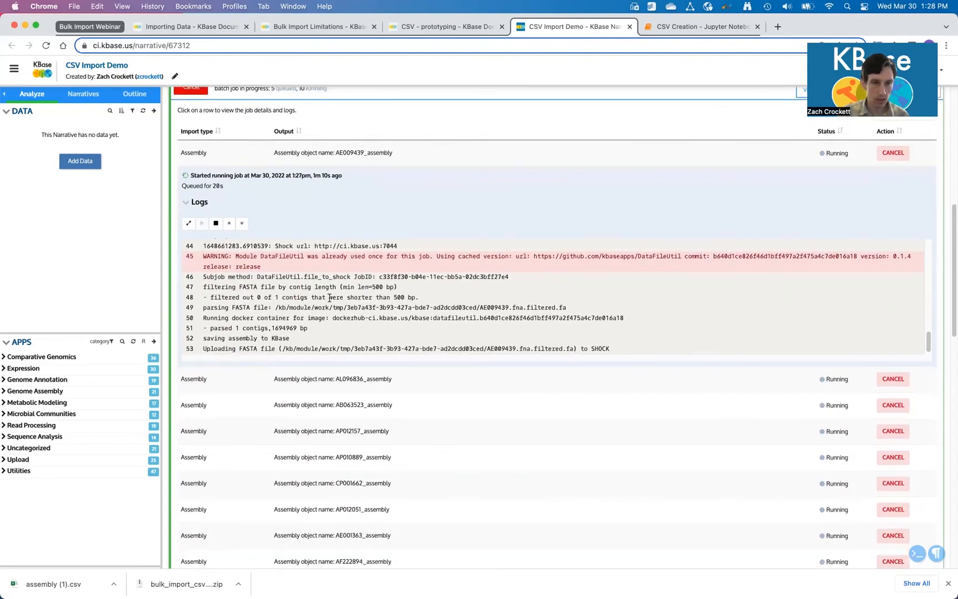
{"action": "scroll", "coordinate": [330, 298], "scroll_direction": "up", "scroll_amount": 5}
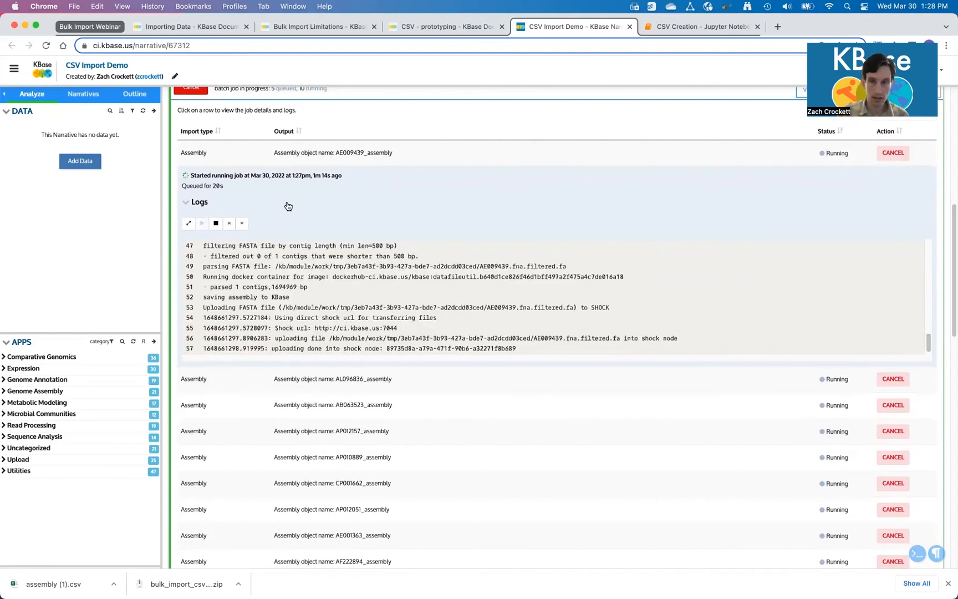
{"action": "scroll", "coordinate": [398, 209], "scroll_direction": "up", "scroll_amount": 8}
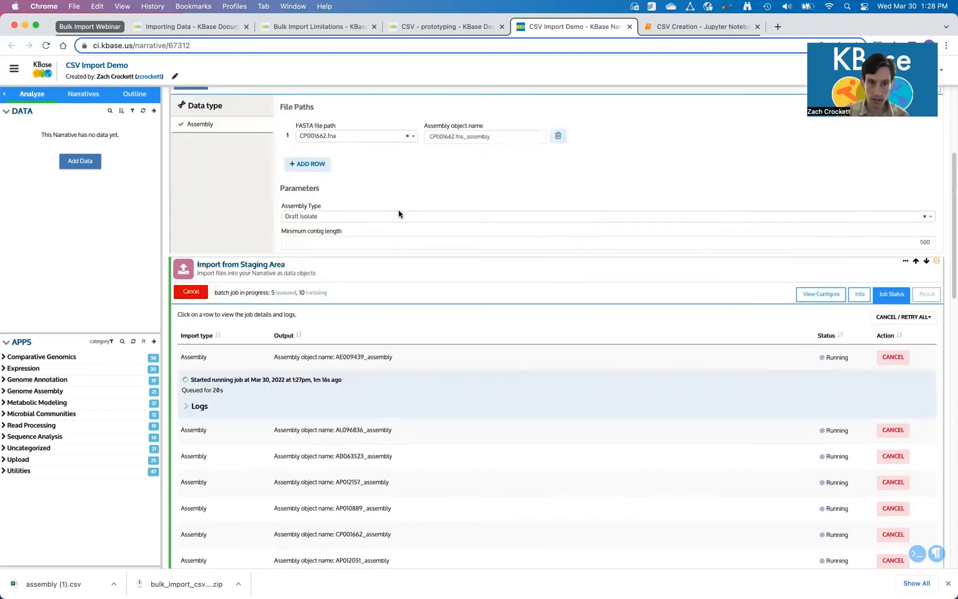
{"action": "scroll", "coordinate": [401, 219], "scroll_direction": "down", "scroll_amount": 5}
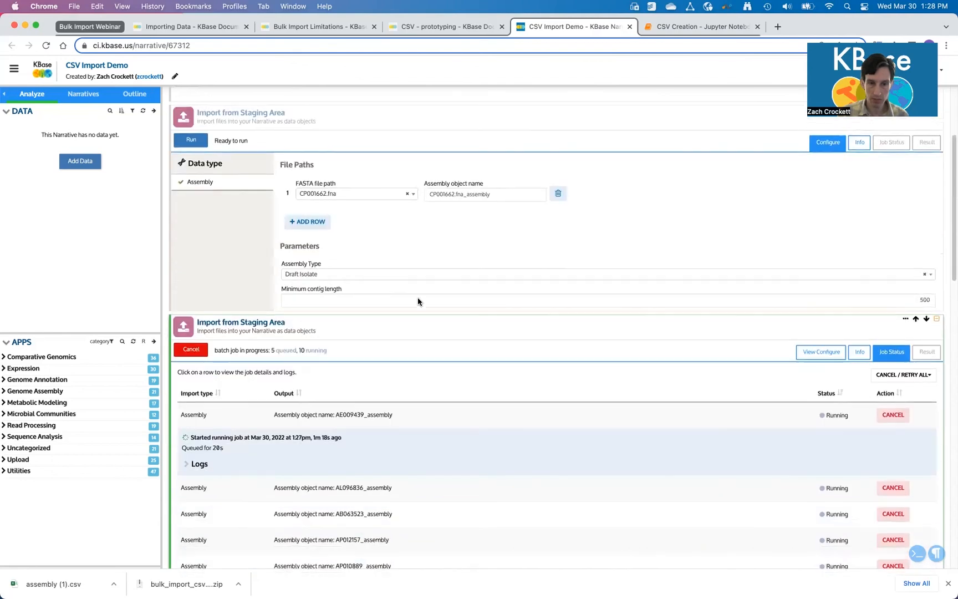
{"action": "scroll", "coordinate": [415, 298], "scroll_direction": "down", "scroll_amount": 1}
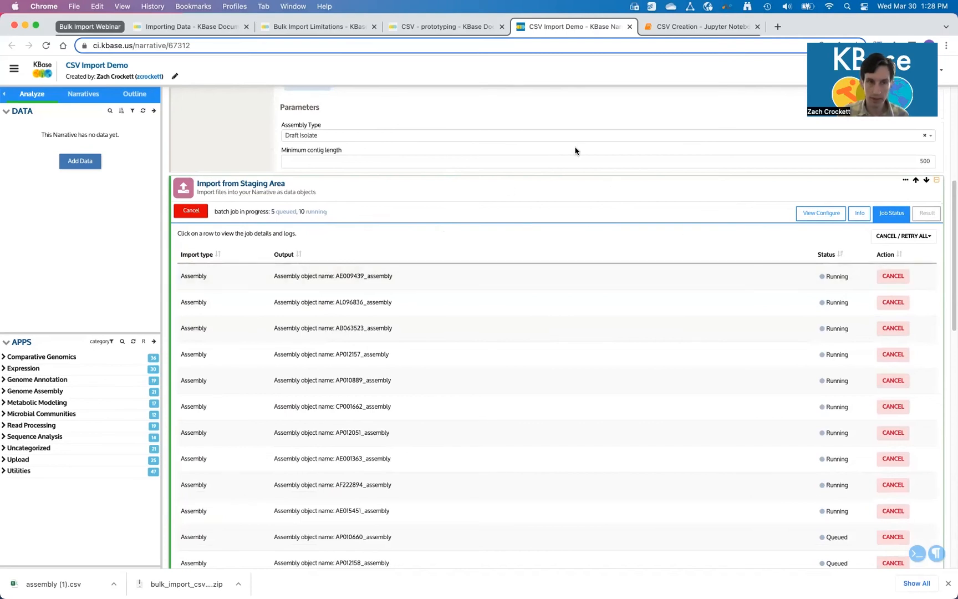
Step: Switch to the Importing Data documentation page and review it down through the Bulk Import Guide section on importing multiple files
{"action": "left_click", "coordinate": [182, 28]}
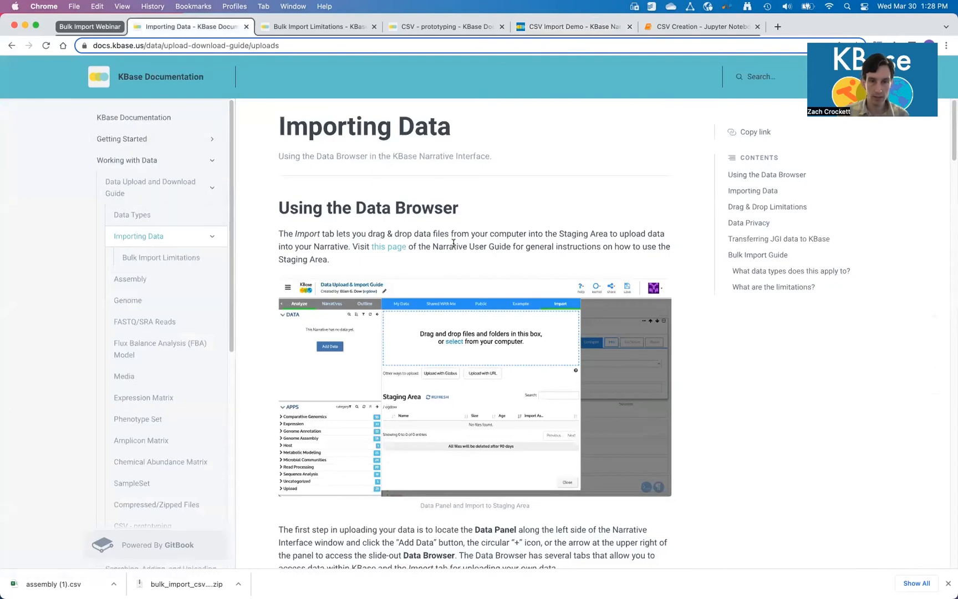
{"action": "scroll", "coordinate": [453, 241], "scroll_direction": "down", "scroll_amount": 10}
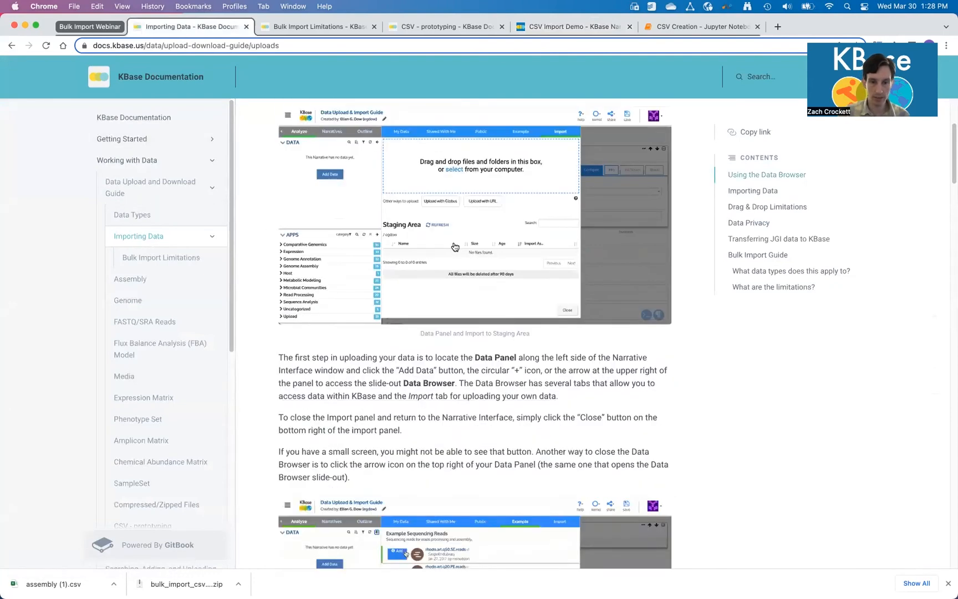
{"action": "scroll", "coordinate": [454, 246], "scroll_direction": "down", "scroll_amount": 12}
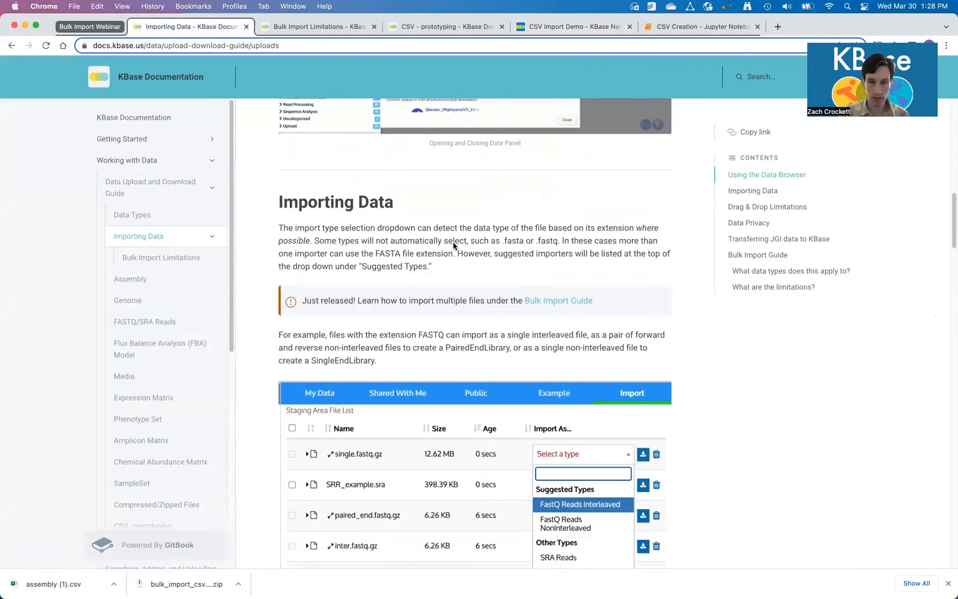
{"action": "scroll", "coordinate": [455, 249], "scroll_direction": "down", "scroll_amount": 12}
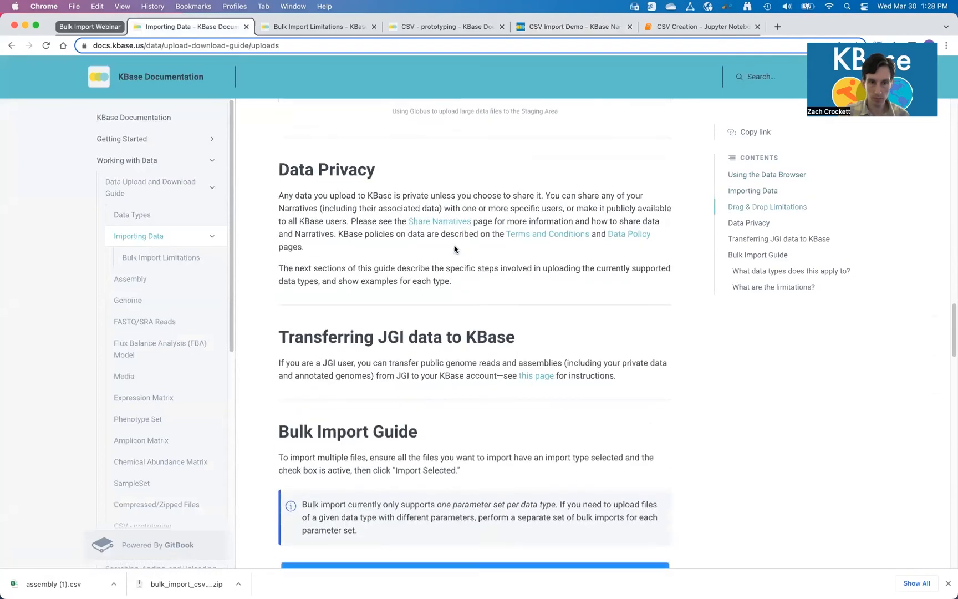
{"action": "scroll", "coordinate": [454, 248], "scroll_direction": "down", "scroll_amount": 1}
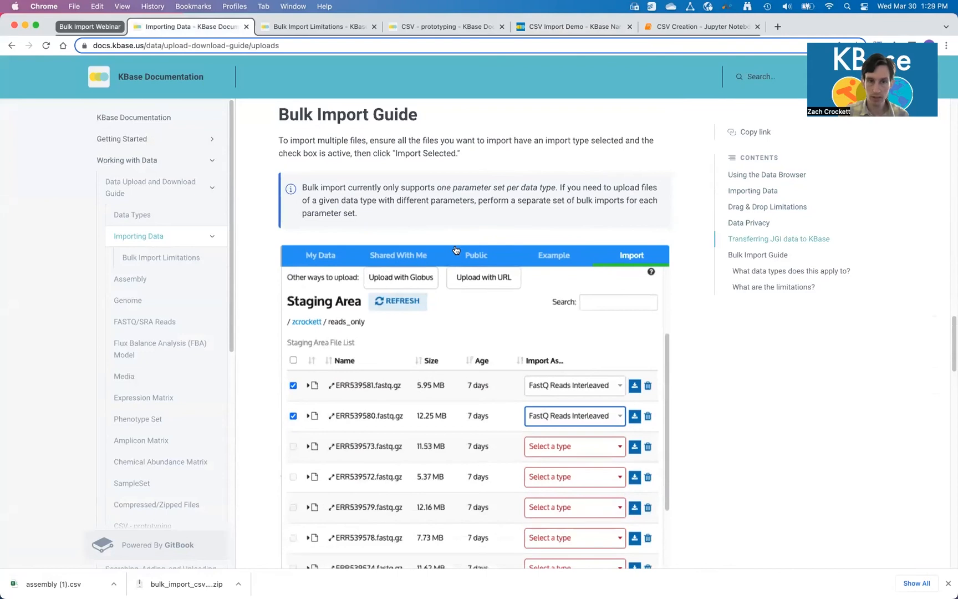
{"action": "scroll", "coordinate": [456, 250], "scroll_direction": "down", "scroll_amount": 1}
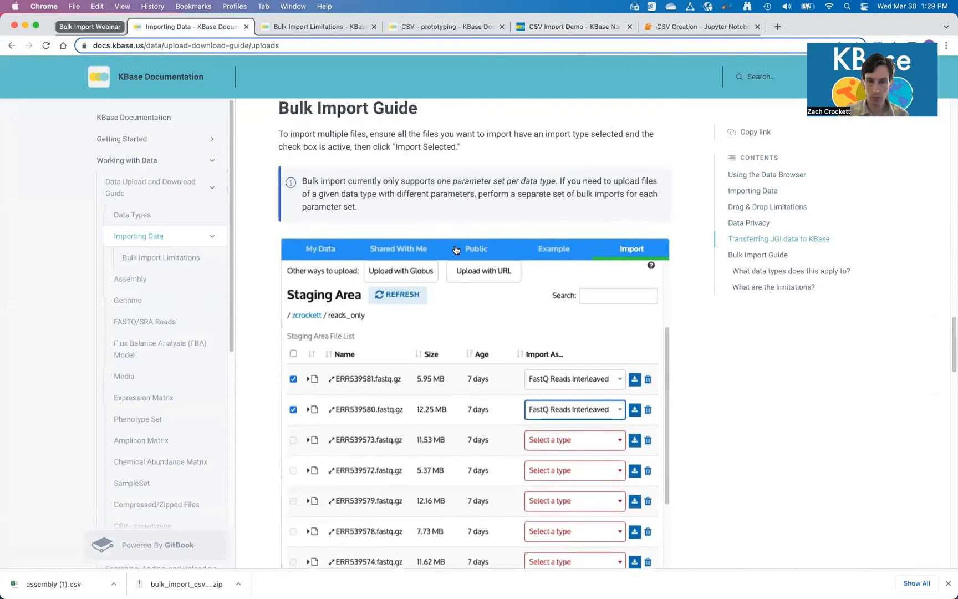
{"action": "scroll", "coordinate": [456, 249], "scroll_direction": "up", "scroll_amount": 1}
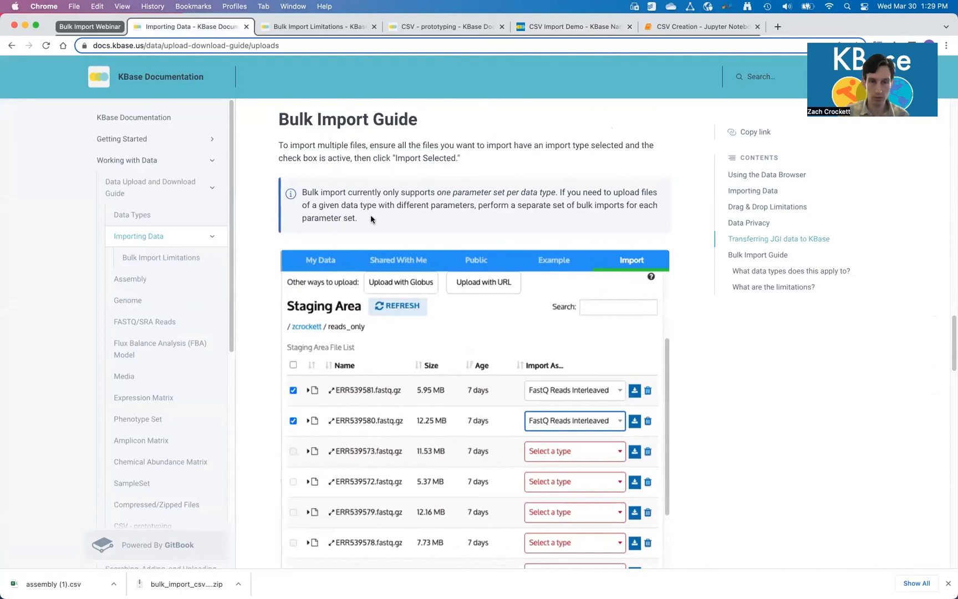
{"action": "scroll", "coordinate": [321, 296], "scroll_direction": "down", "scroll_amount": 1}
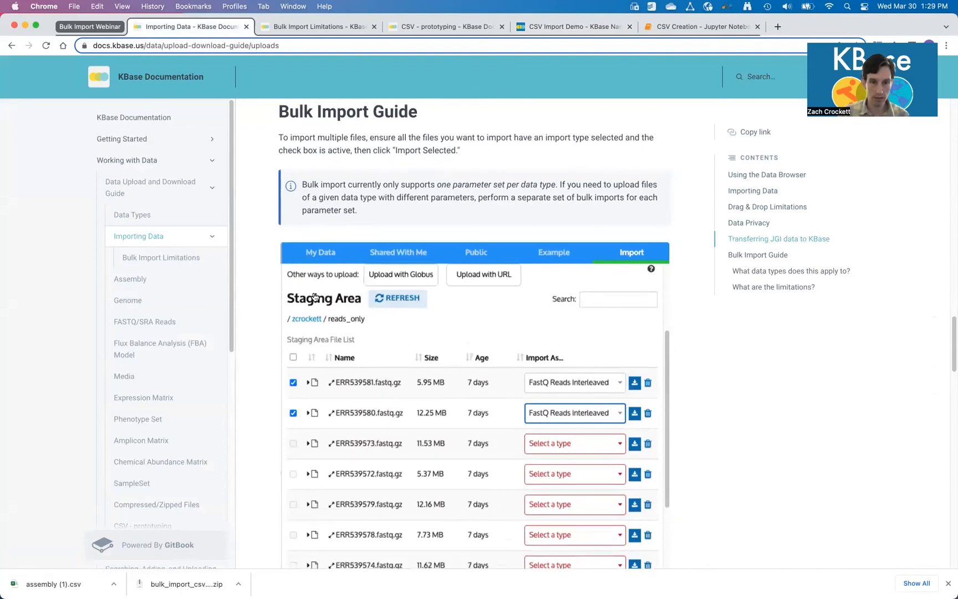
{"action": "scroll", "coordinate": [322, 299], "scroll_direction": "down", "scroll_amount": 5}
{"action": "scroll", "coordinate": [333, 305], "scroll_direction": "down", "scroll_amount": 6}
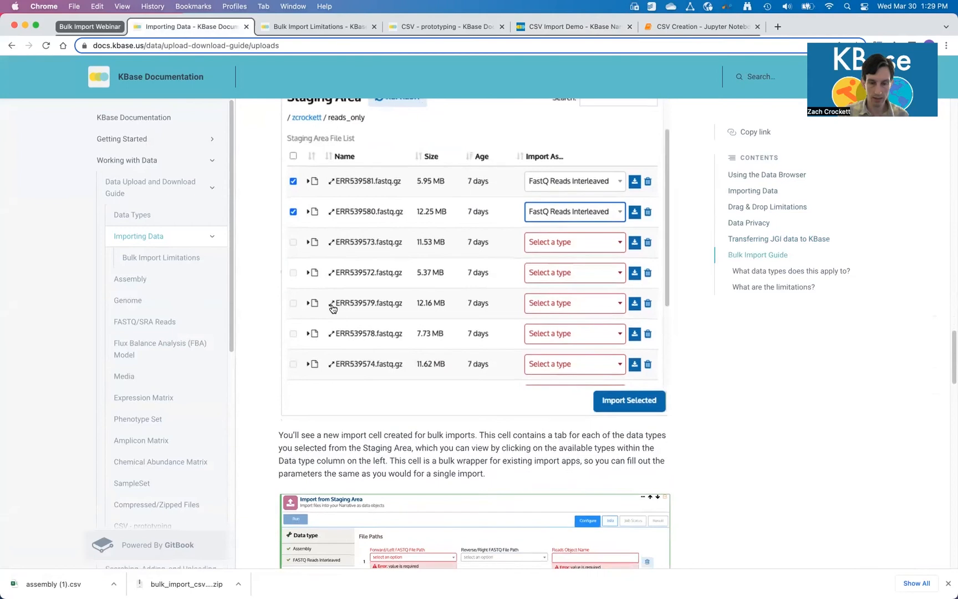
Step: Open the Bulk Import Limitations documentation page and review its Known Issues and Limitations
{"action": "left_click", "coordinate": [163, 264]}
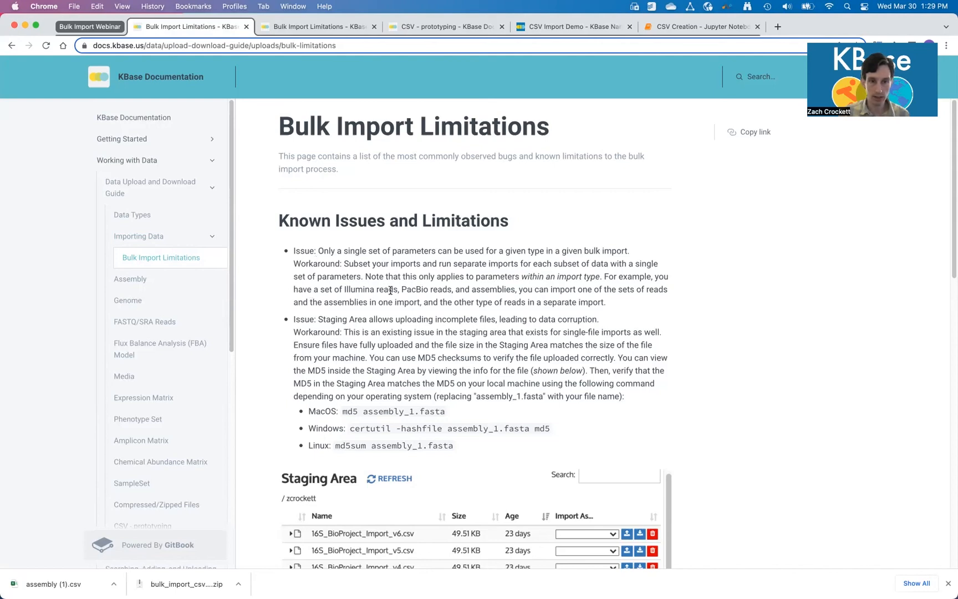
{"action": "scroll", "coordinate": [390, 289], "scroll_direction": "down", "scroll_amount": 5}
{"action": "scroll", "coordinate": [393, 288], "scroll_direction": "down", "scroll_amount": 2}
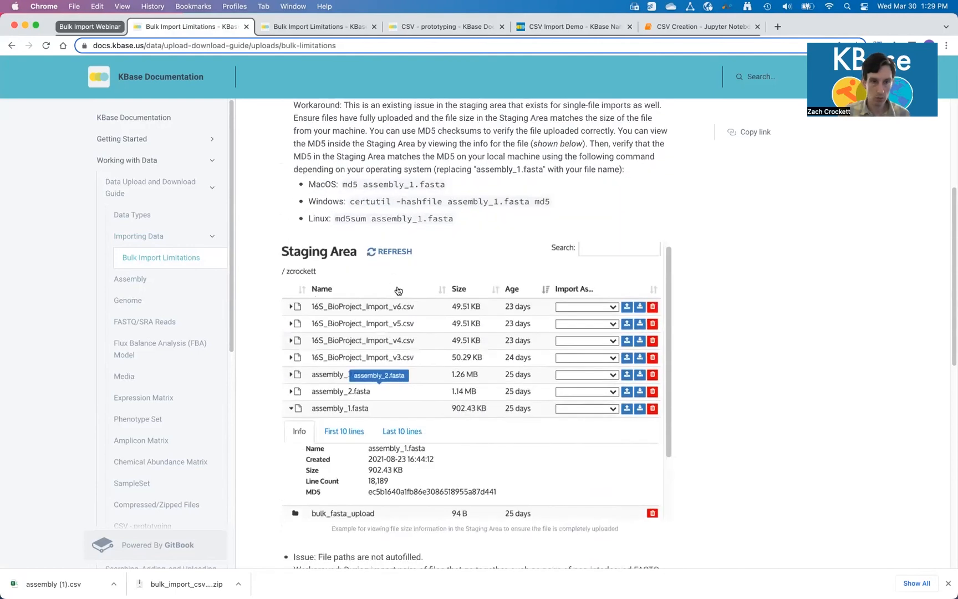
{"action": "scroll", "coordinate": [398, 290], "scroll_direction": "up", "scroll_amount": 5}
{"action": "scroll", "coordinate": [398, 290], "scroll_direction": "up", "scroll_amount": 3}
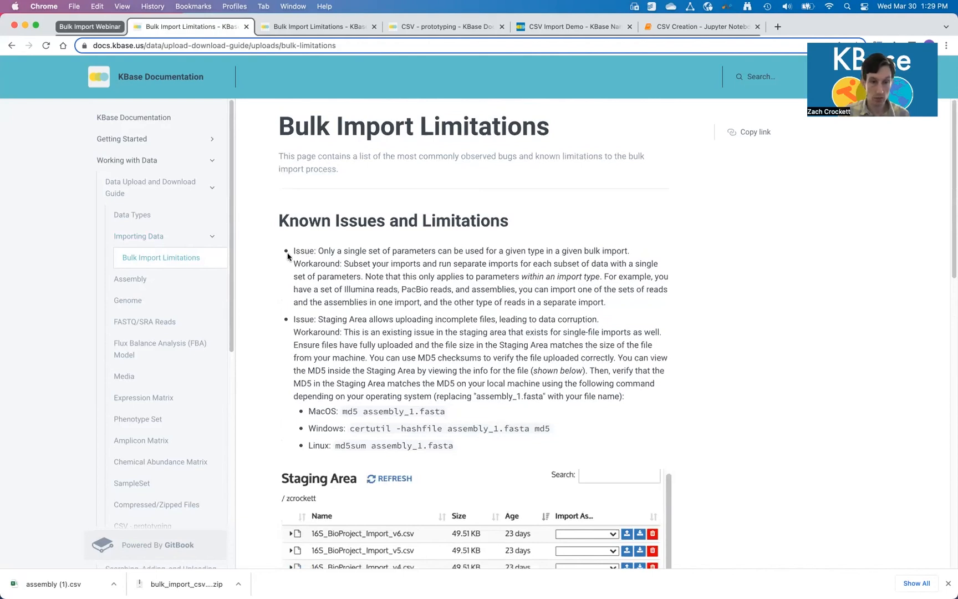
{"action": "scroll", "coordinate": [323, 271], "scroll_direction": "down", "scroll_amount": 2}
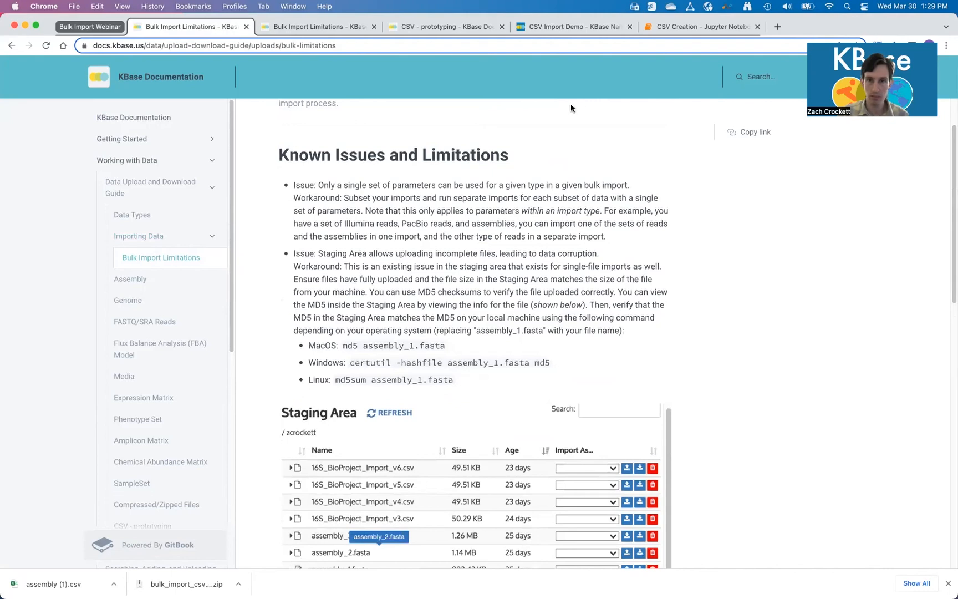
Step: Return to the CSV Import Demo narrative and read the CP001662_assembly job's details and logs through to the end
{"action": "left_click", "coordinate": [566, 25]}
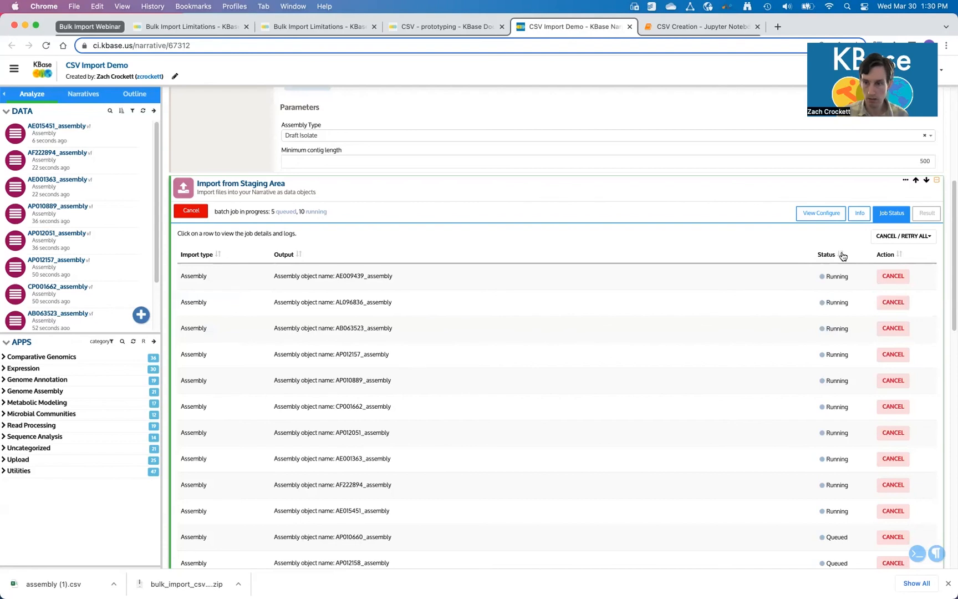
{"action": "scroll", "coordinate": [643, 171], "scroll_direction": "down", "scroll_amount": 3}
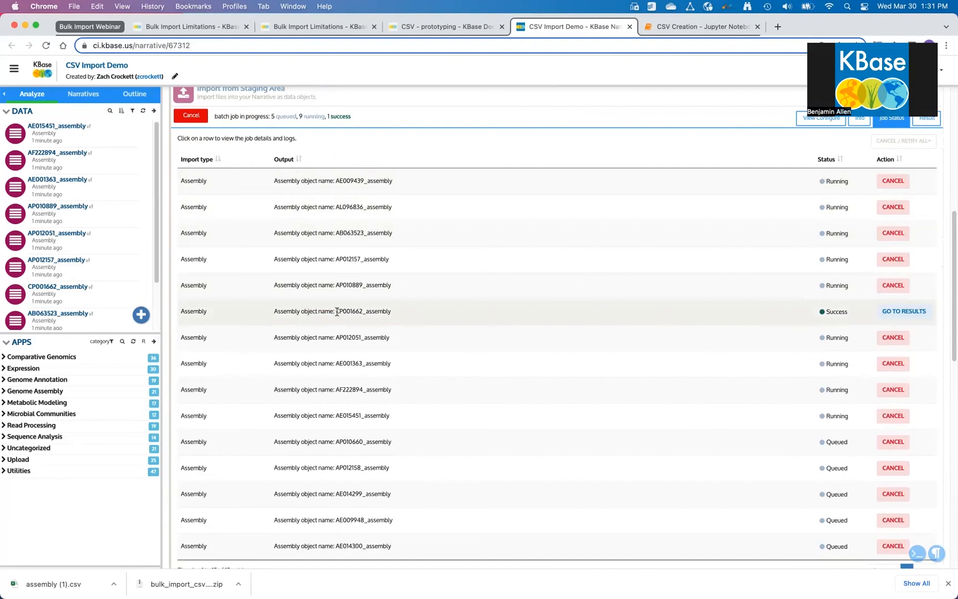
{"action": "left_click", "coordinate": [319, 311]}
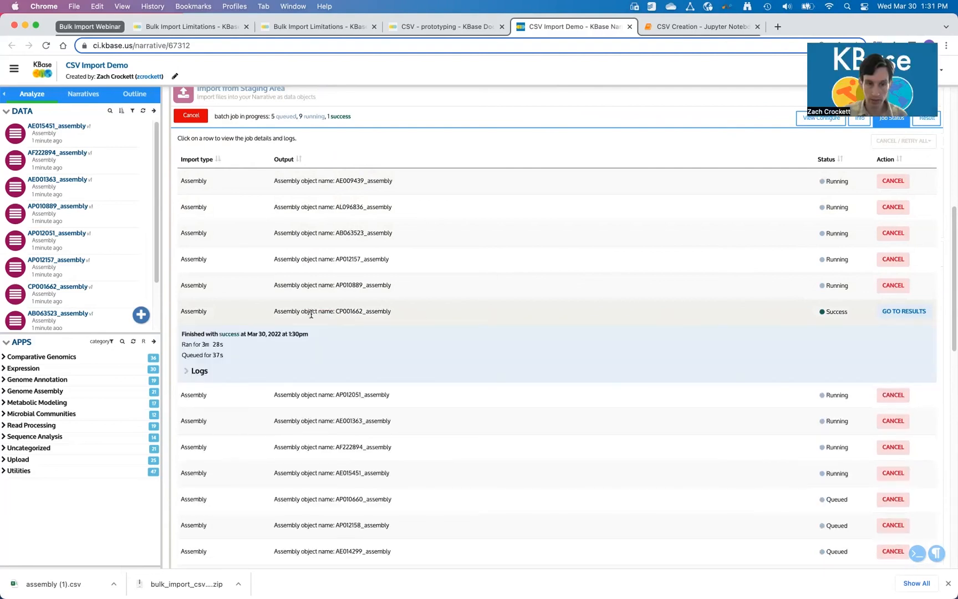
{"action": "left_click", "coordinate": [196, 375]}
{"action": "scroll", "coordinate": [221, 419], "scroll_direction": "down", "scroll_amount": 10}
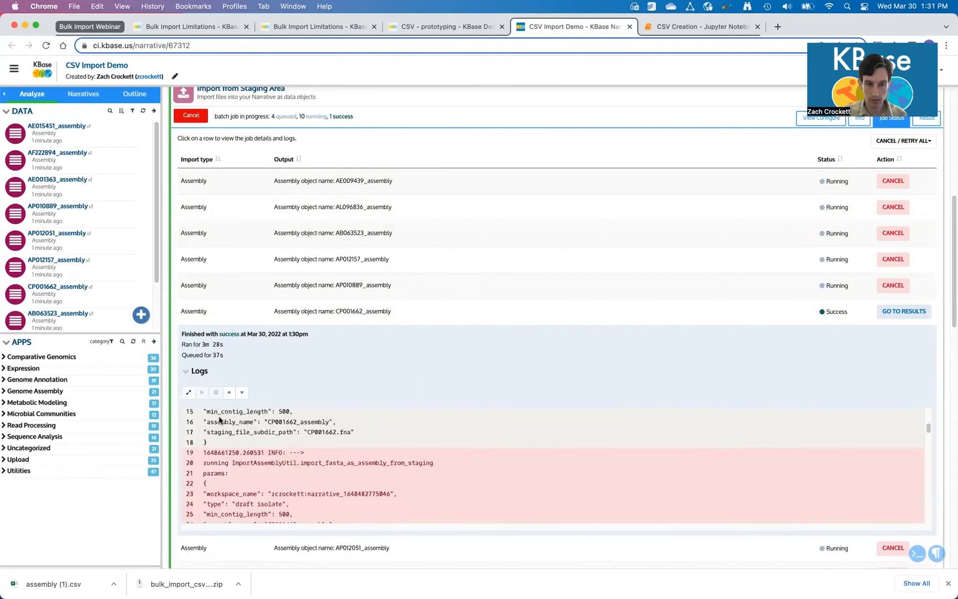
{"action": "scroll", "coordinate": [221, 418], "scroll_direction": "down", "scroll_amount": 10}
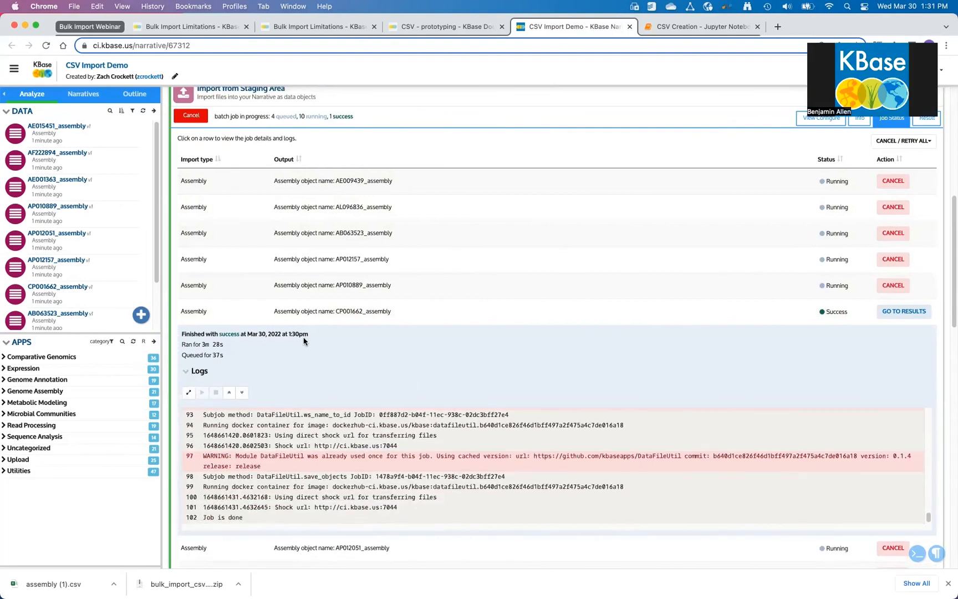
{"action": "scroll", "coordinate": [299, 366], "scroll_direction": "down", "scroll_amount": 3}
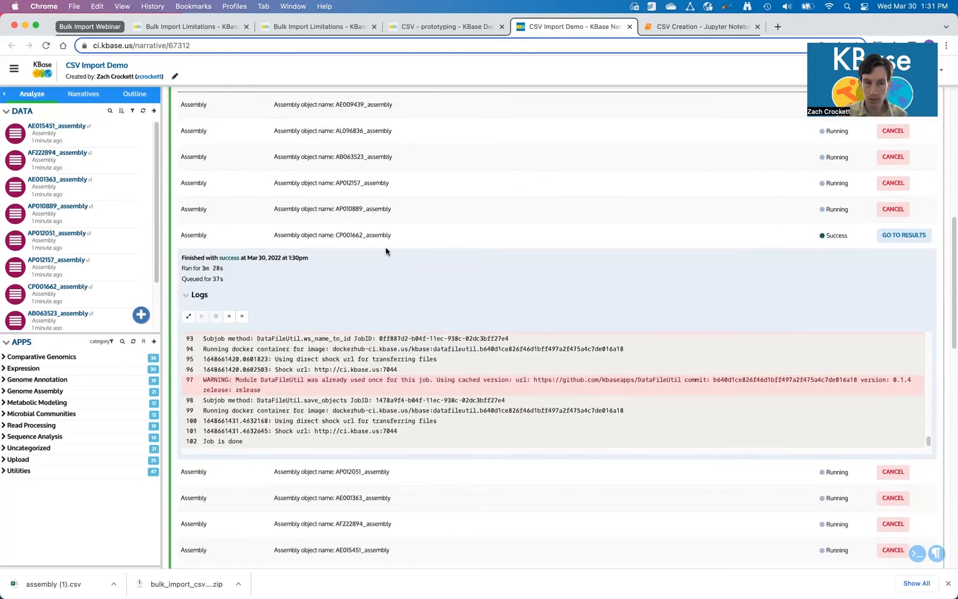
Step: Go to the batch import results from the CP001662_assembly job and view the created objects and reports
{"action": "scroll", "coordinate": [360, 298], "scroll_direction": "up", "scroll_amount": 5}
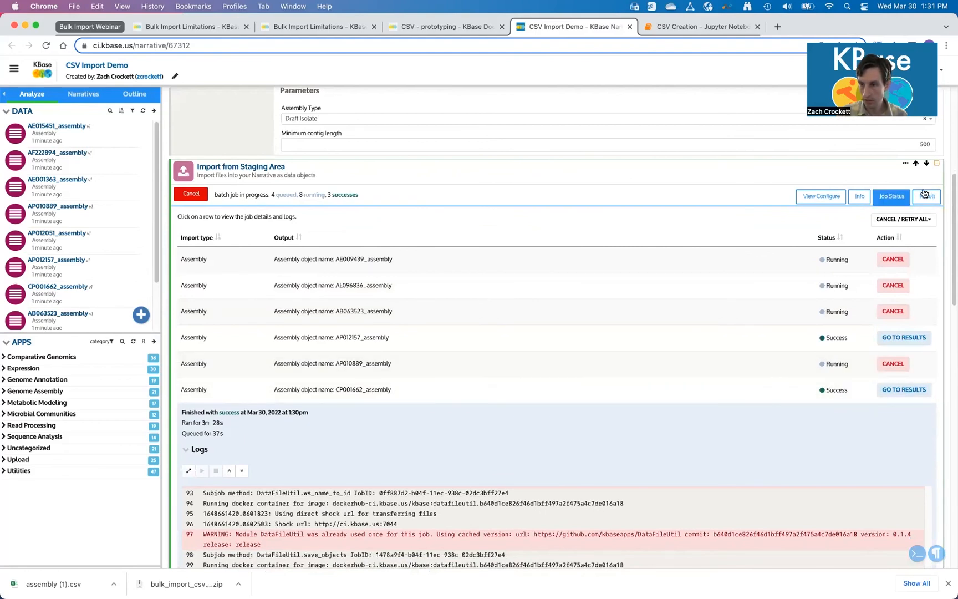
{"action": "left_click", "coordinate": [898, 391]}
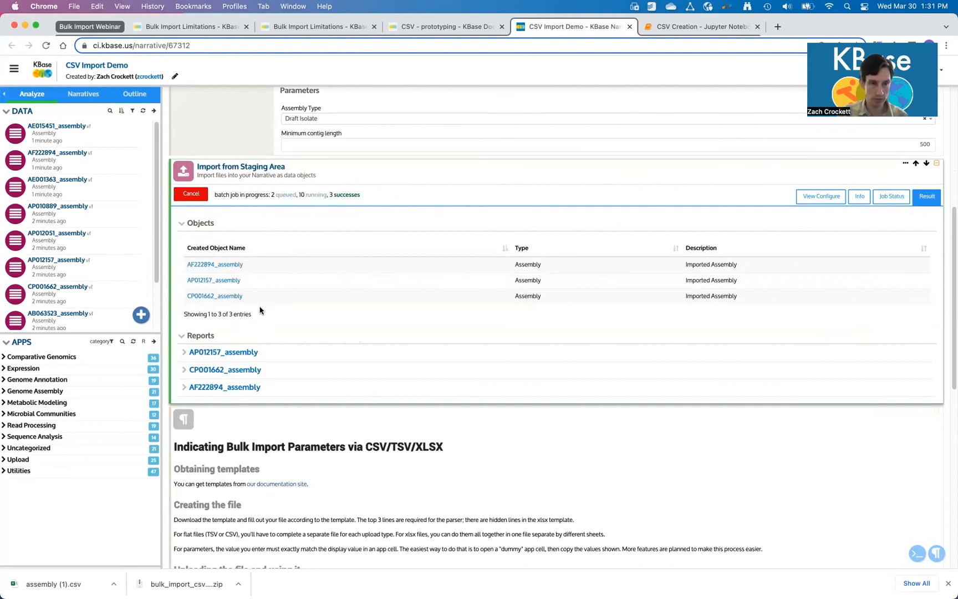
{"action": "scroll", "coordinate": [239, 319], "scroll_direction": "down", "scroll_amount": 1}
Step: Expand the AP012157_assembly report, examine its overview and stats, and open the report in a separate window
{"action": "left_click", "coordinate": [233, 329]}
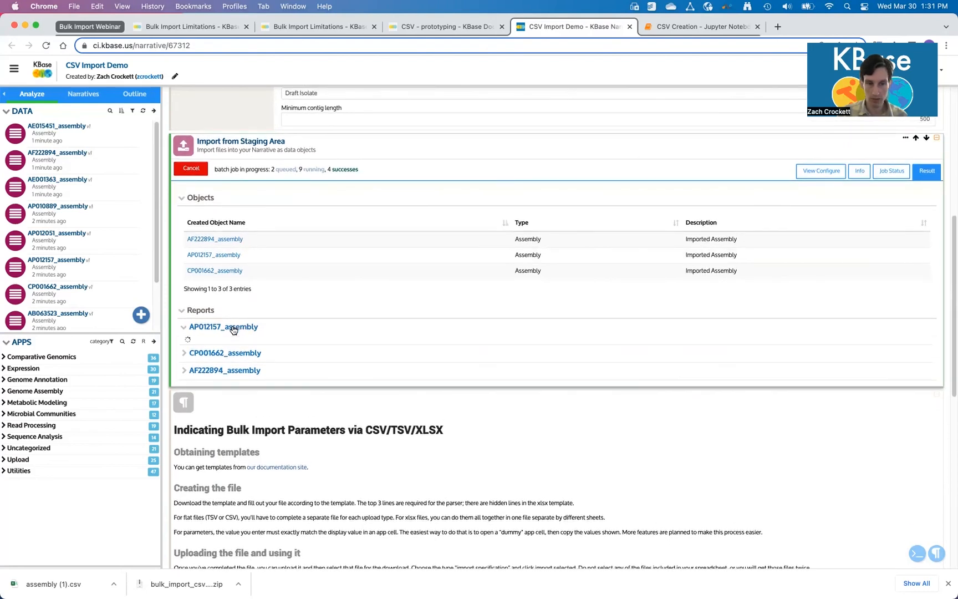
{"action": "scroll", "coordinate": [265, 311], "scroll_direction": "down", "scroll_amount": 1}
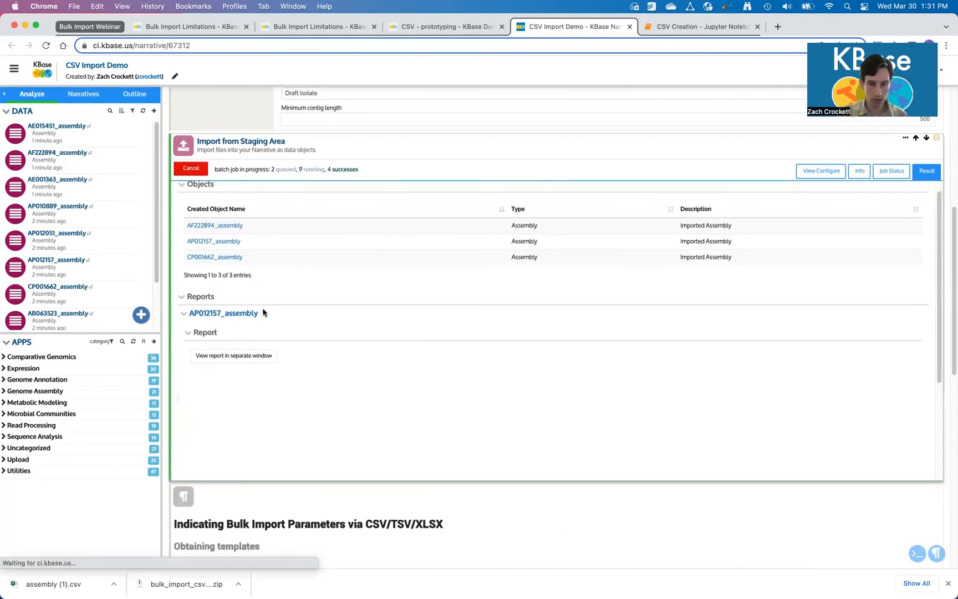
{"action": "scroll", "coordinate": [264, 310], "scroll_direction": "down", "scroll_amount": 3}
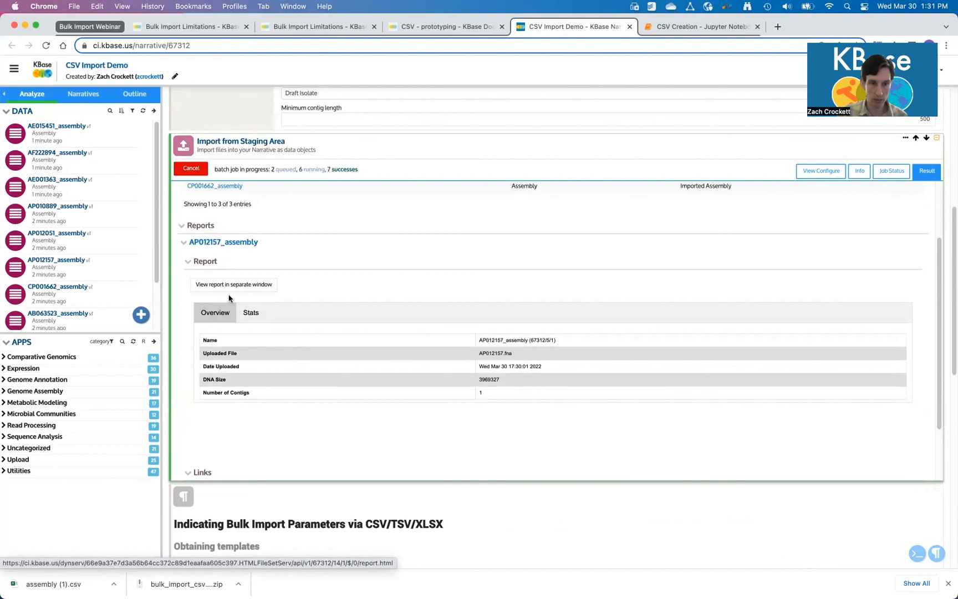
{"action": "scroll", "coordinate": [216, 323], "scroll_direction": "down", "scroll_amount": 1}
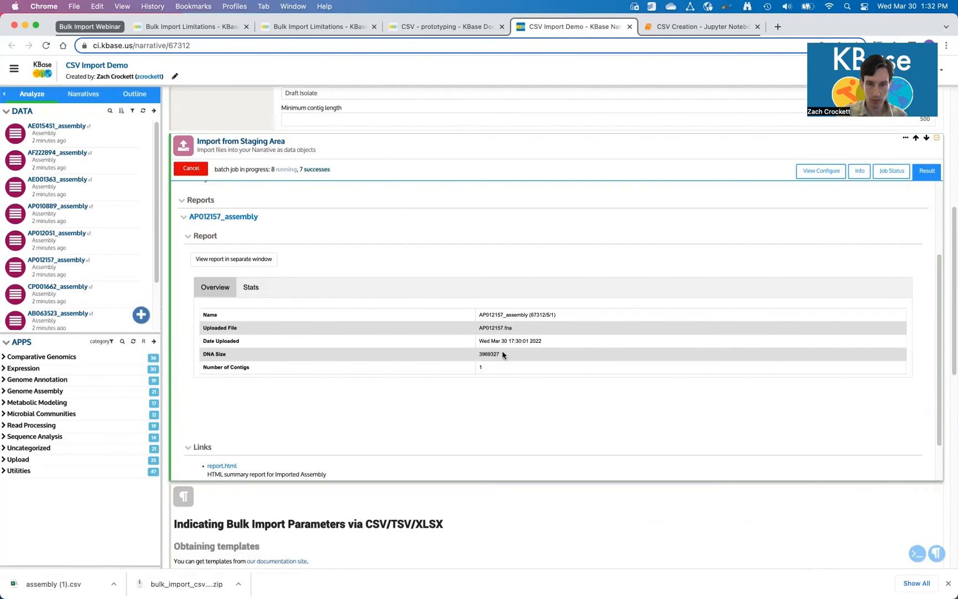
{"action": "scroll", "coordinate": [449, 332], "scroll_direction": "down", "scroll_amount": 1}
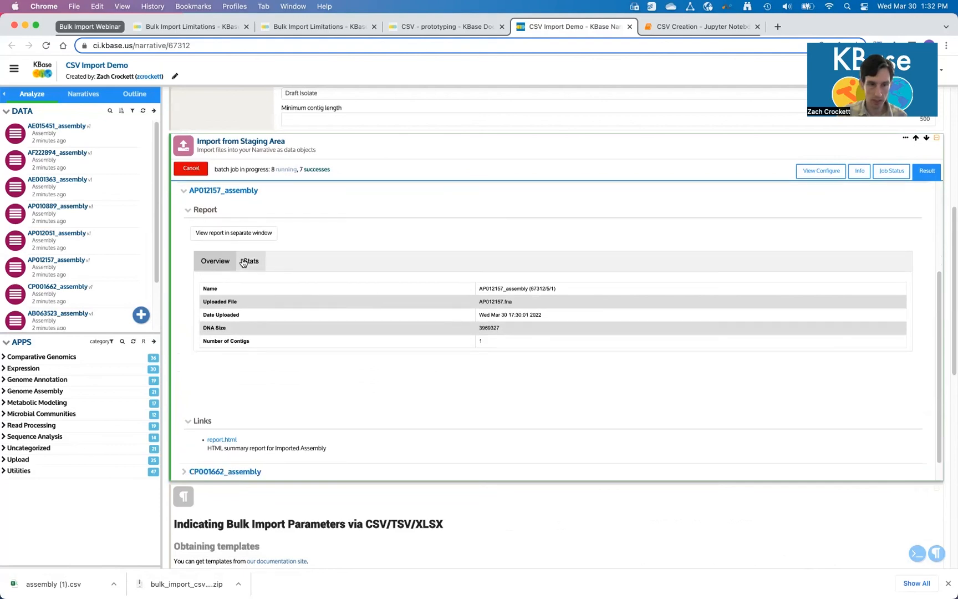
{"action": "left_click", "coordinate": [253, 260]}
{"action": "left_click", "coordinate": [244, 235]}
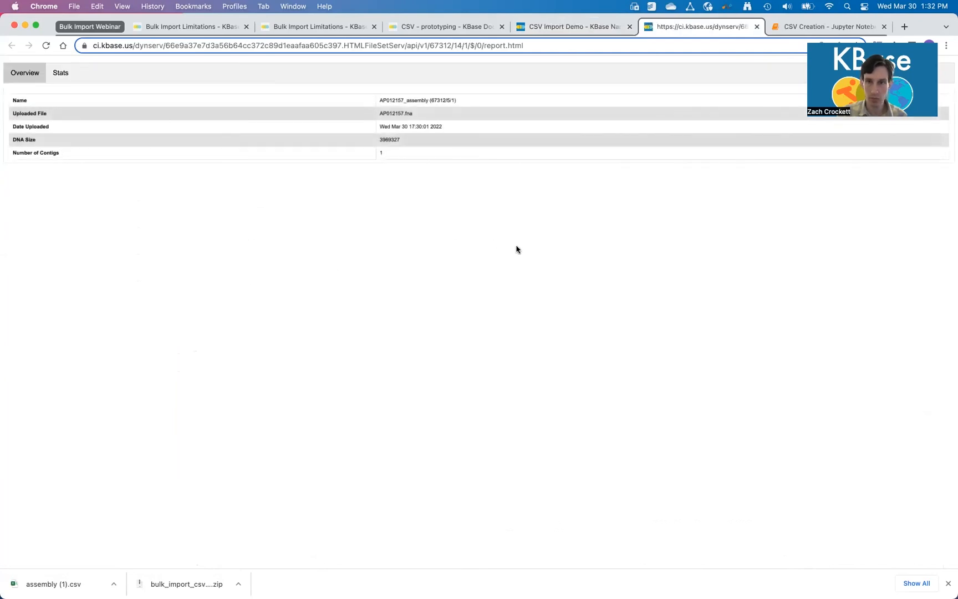
Step: Return to the CSV Import Demo narrative and collapse the Links section under AP012157_assembly
{"action": "left_click", "coordinate": [542, 27]}
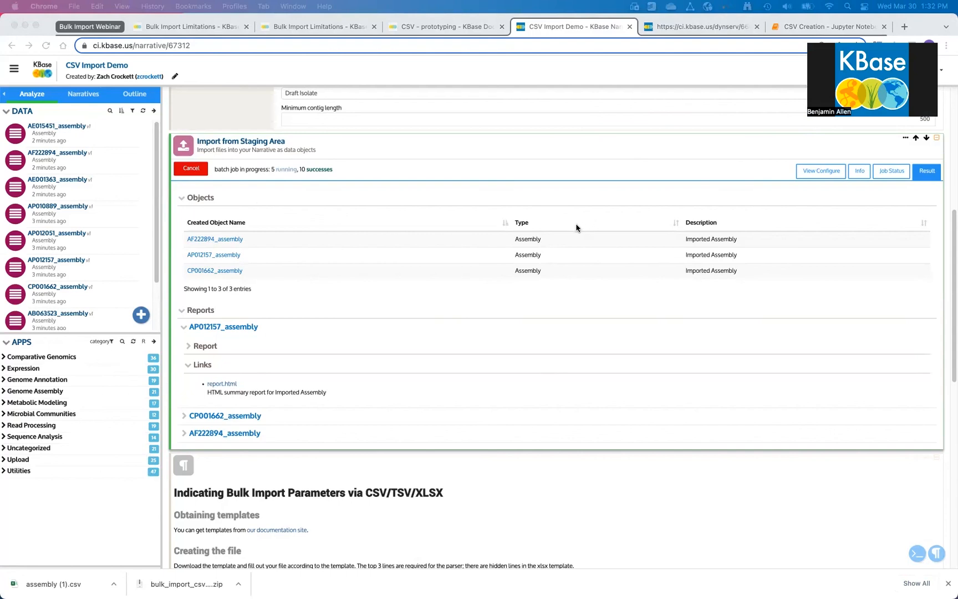
{"action": "scroll", "coordinate": [576, 227], "scroll_direction": "up", "scroll_amount": 3}
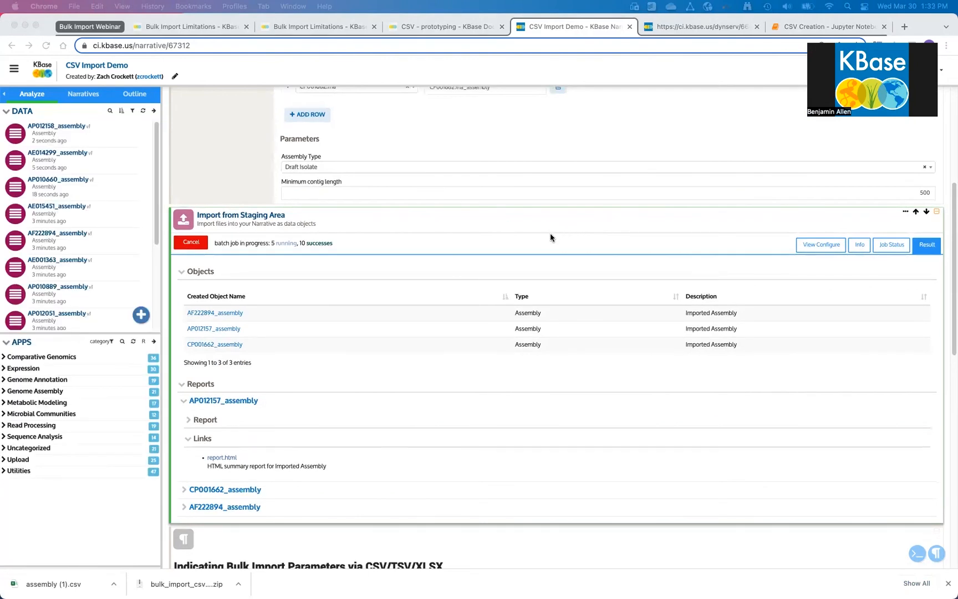
{"action": "scroll", "coordinate": [550, 236], "scroll_direction": "down", "scroll_amount": 1}
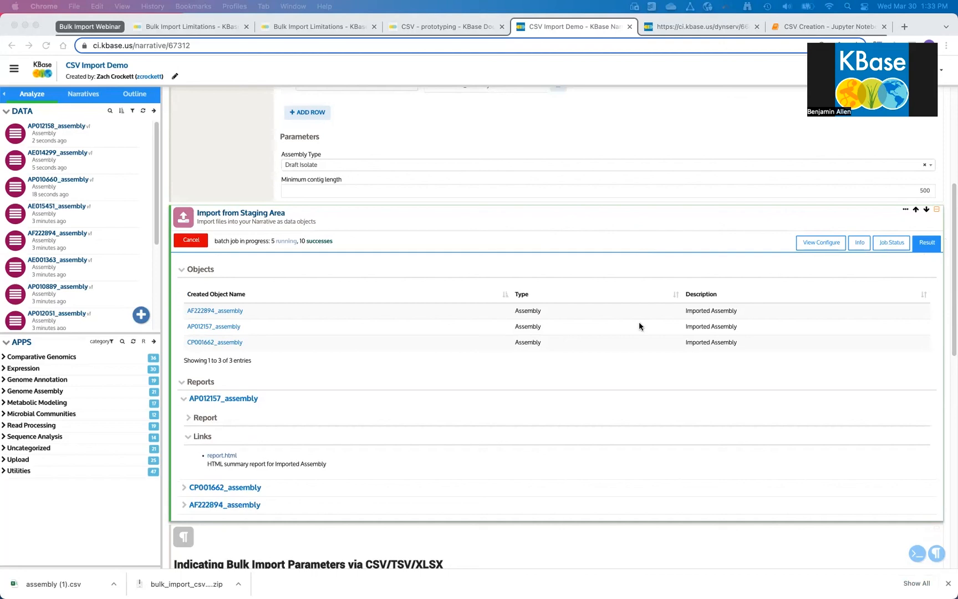
{"action": "left_click", "coordinate": [188, 440]}
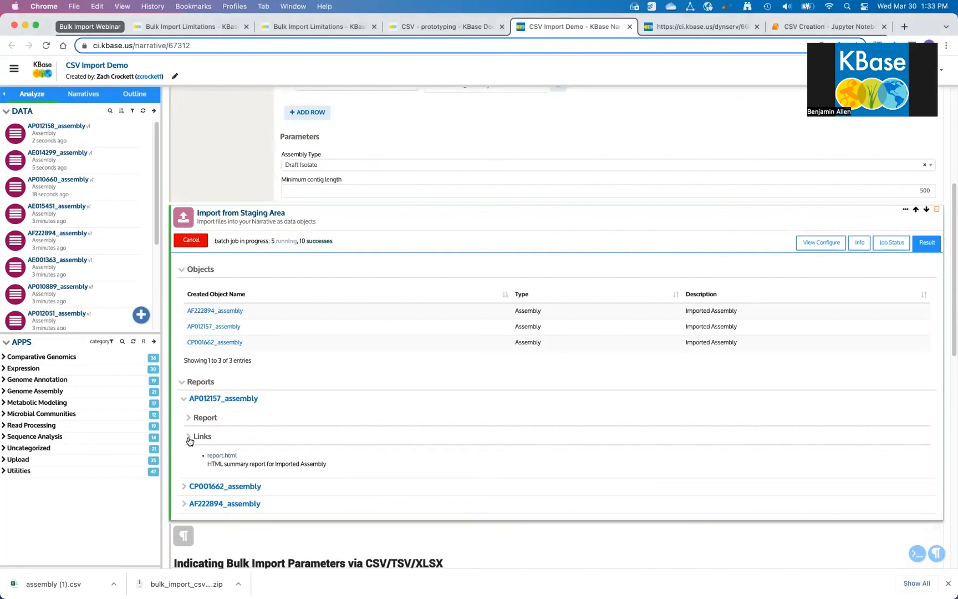
{"action": "left_click", "coordinate": [189, 438]}
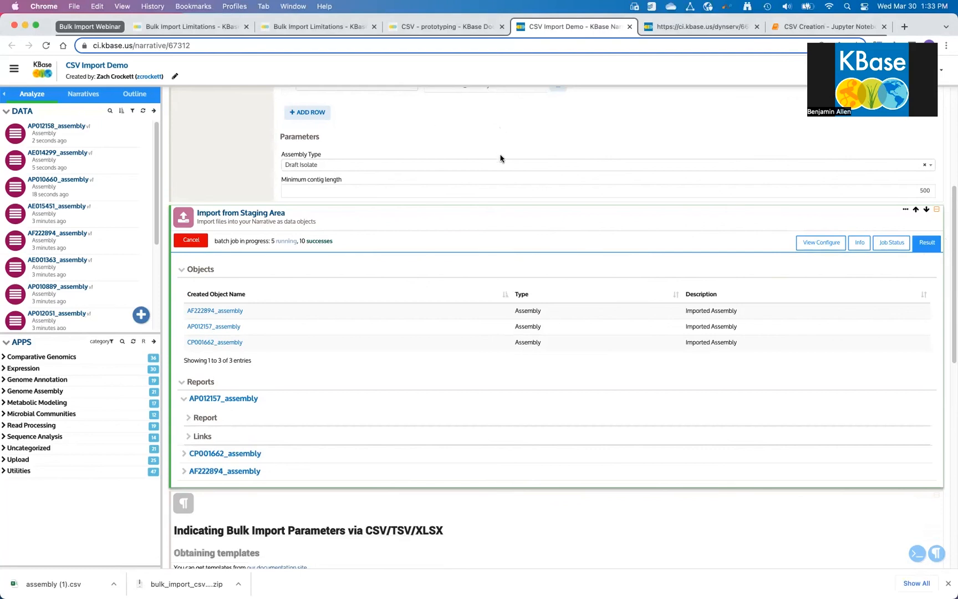
Step: Switch back to the separately opened AP012157_assembly report
{"action": "left_click", "coordinate": [698, 29]}
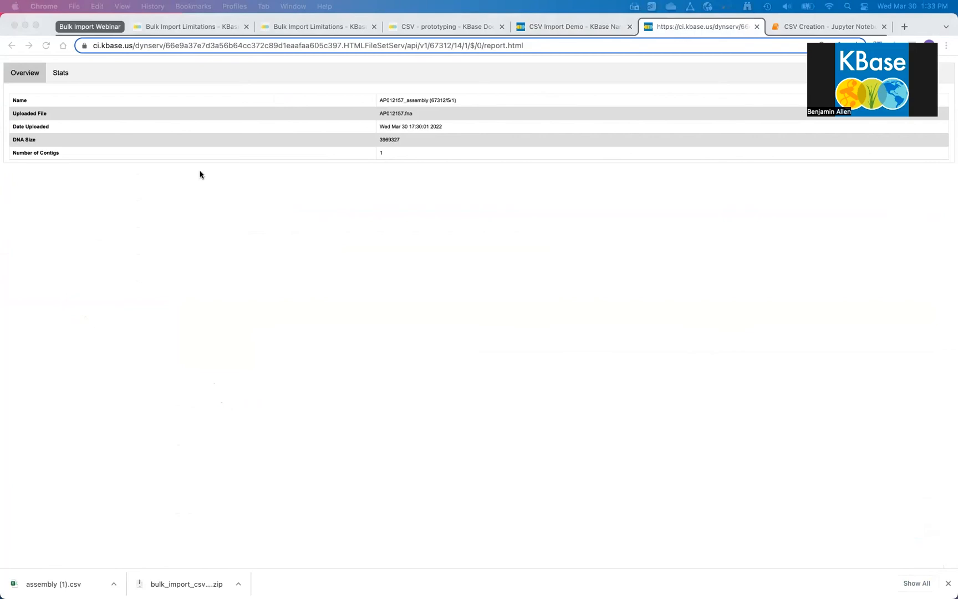
{"action": "left_click", "coordinate": [490, 271]}
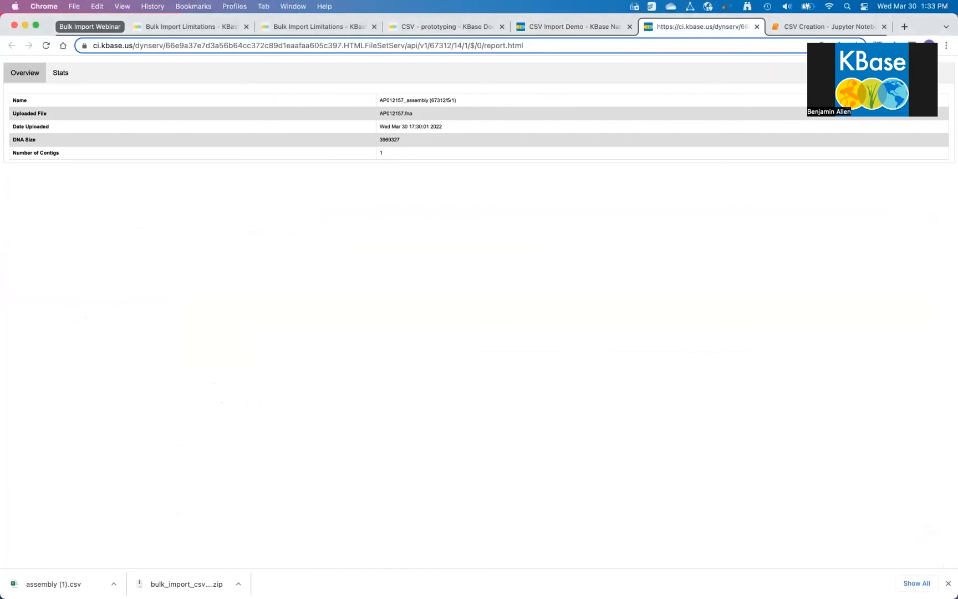